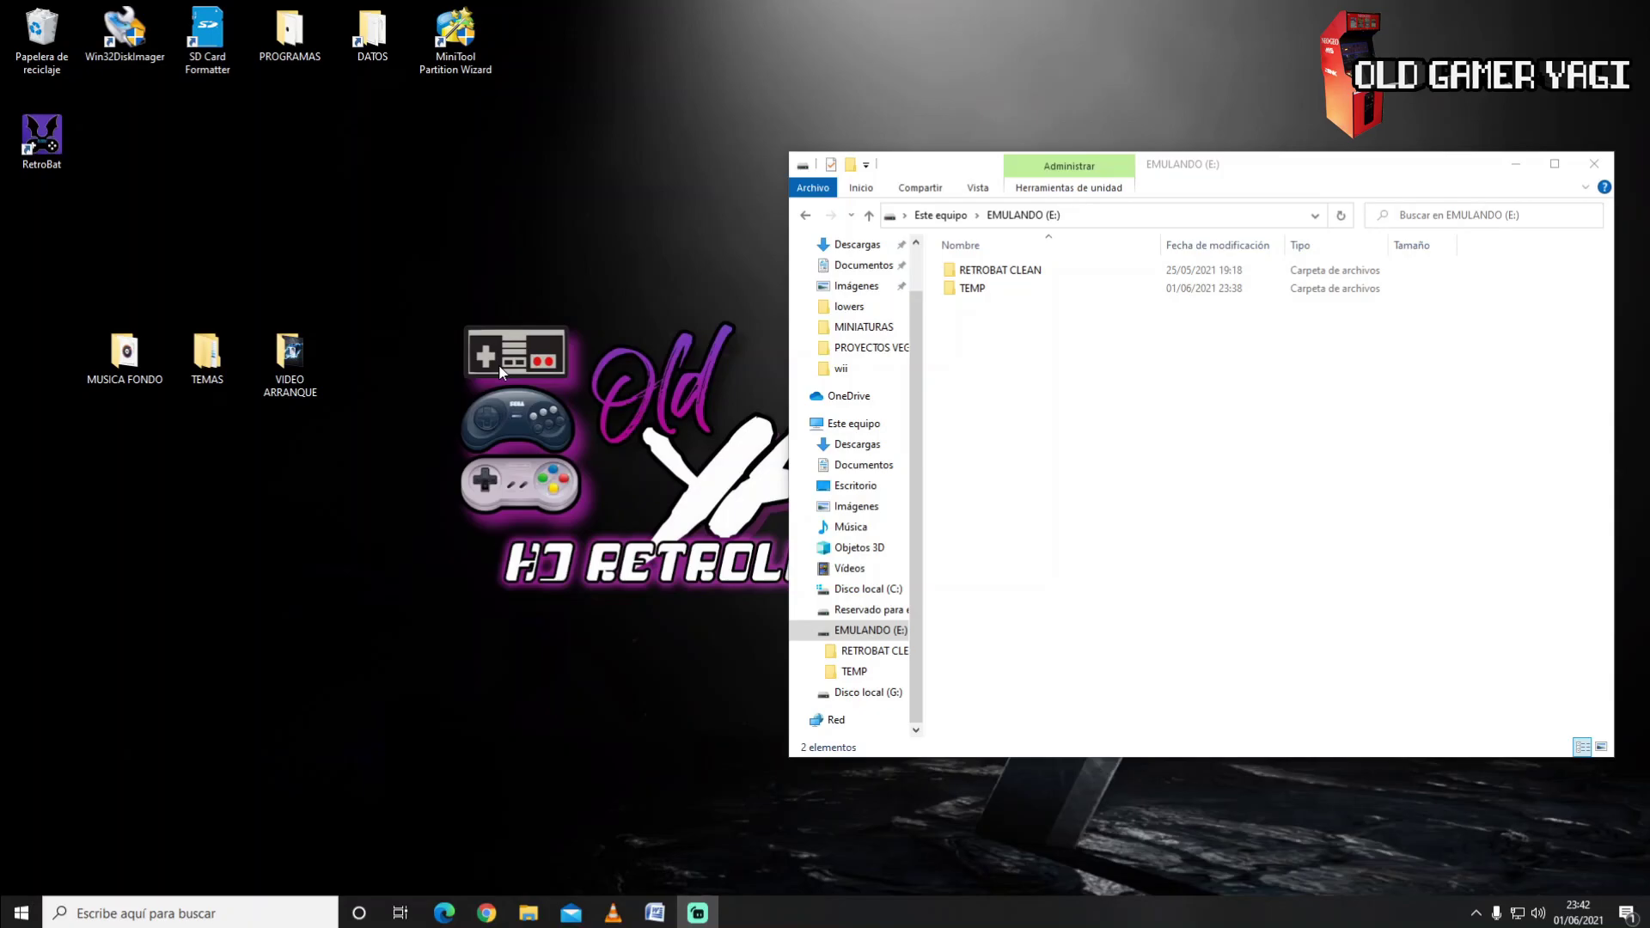
# - Switch to Chrome and look through the theme previews on the Batocera wiki themes page, then minimize the browser
pyautogui.click(487, 913)
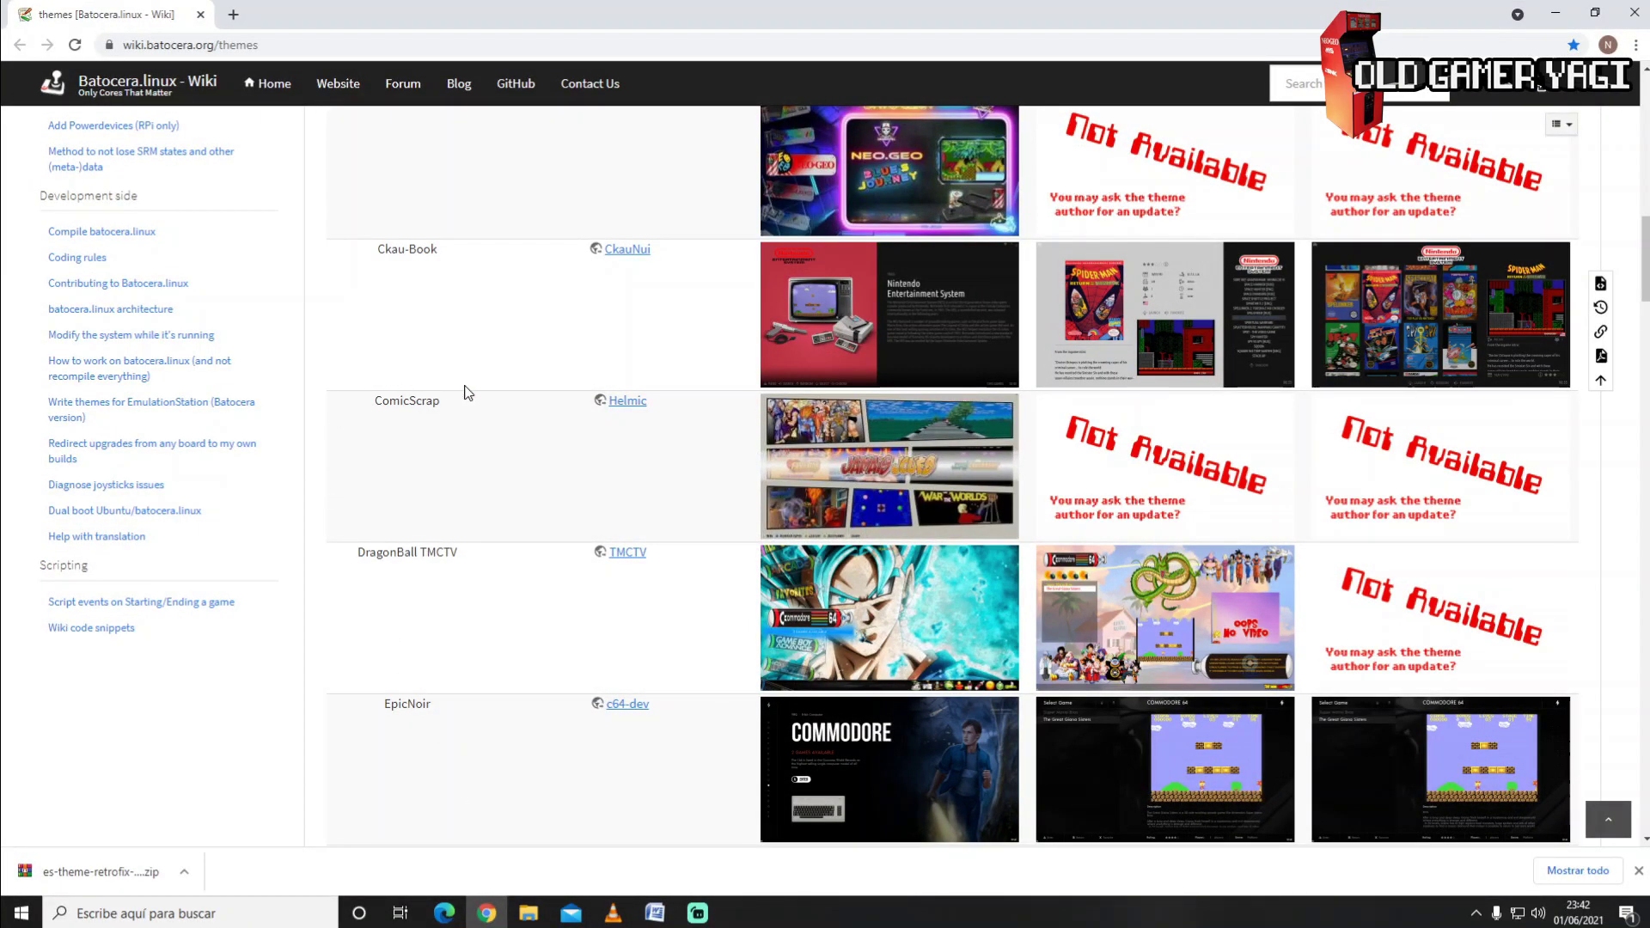
pyautogui.scroll(13, 516, 398)
pyautogui.scroll(-10, 523, 410)
pyautogui.scroll(-7, 524, 412)
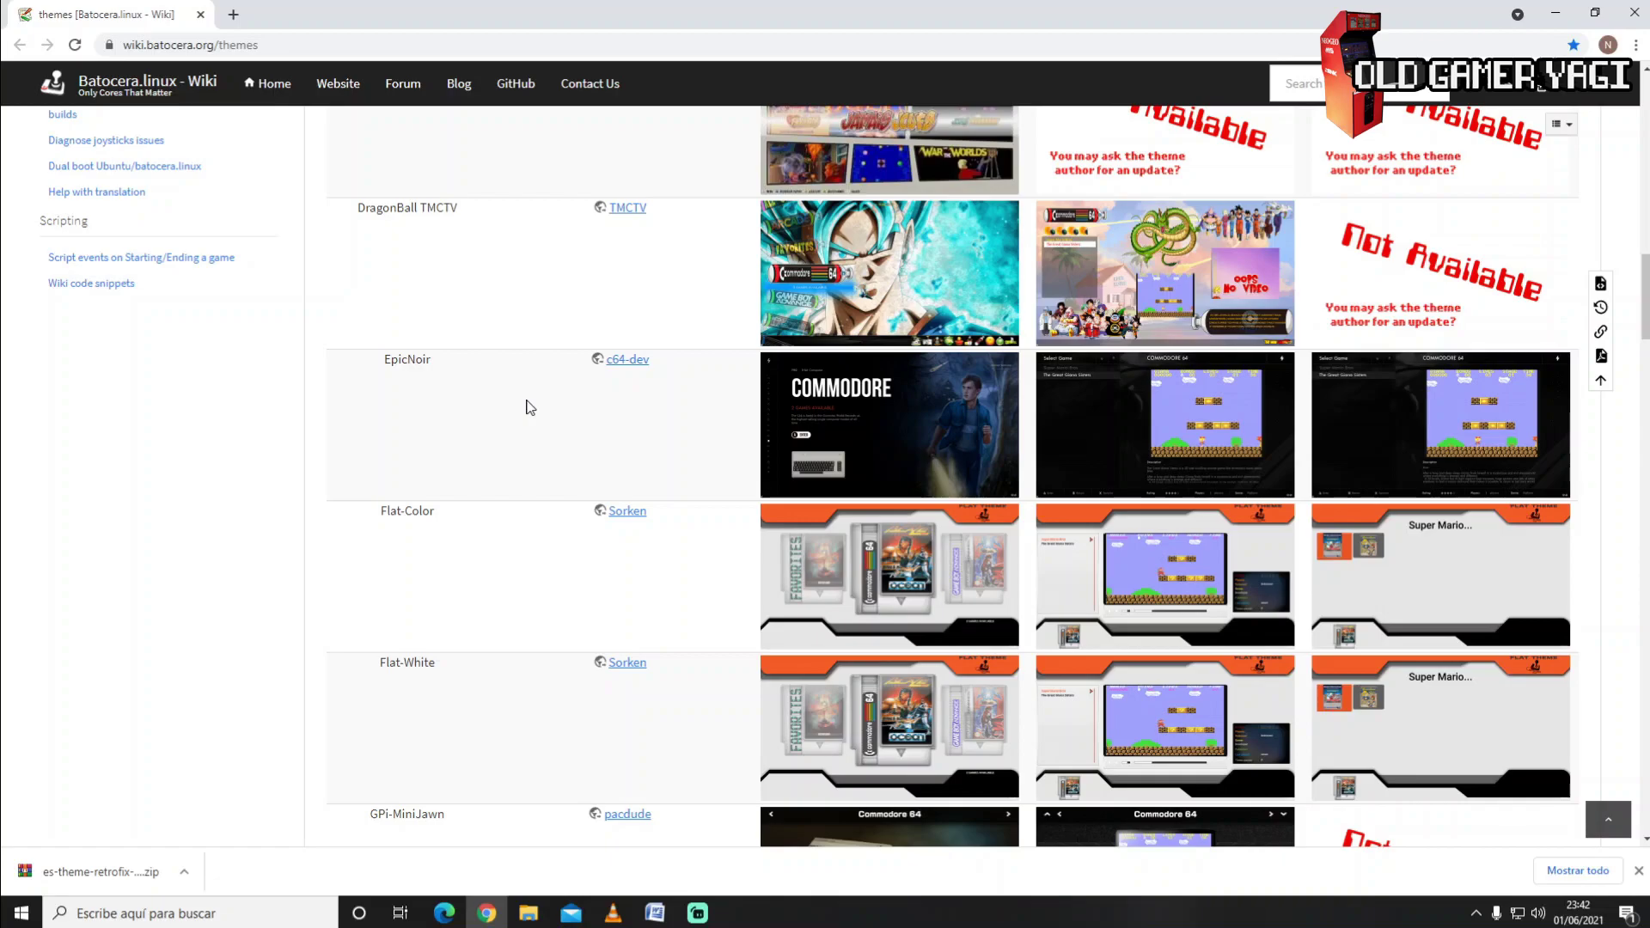
pyautogui.scroll(4, 530, 407)
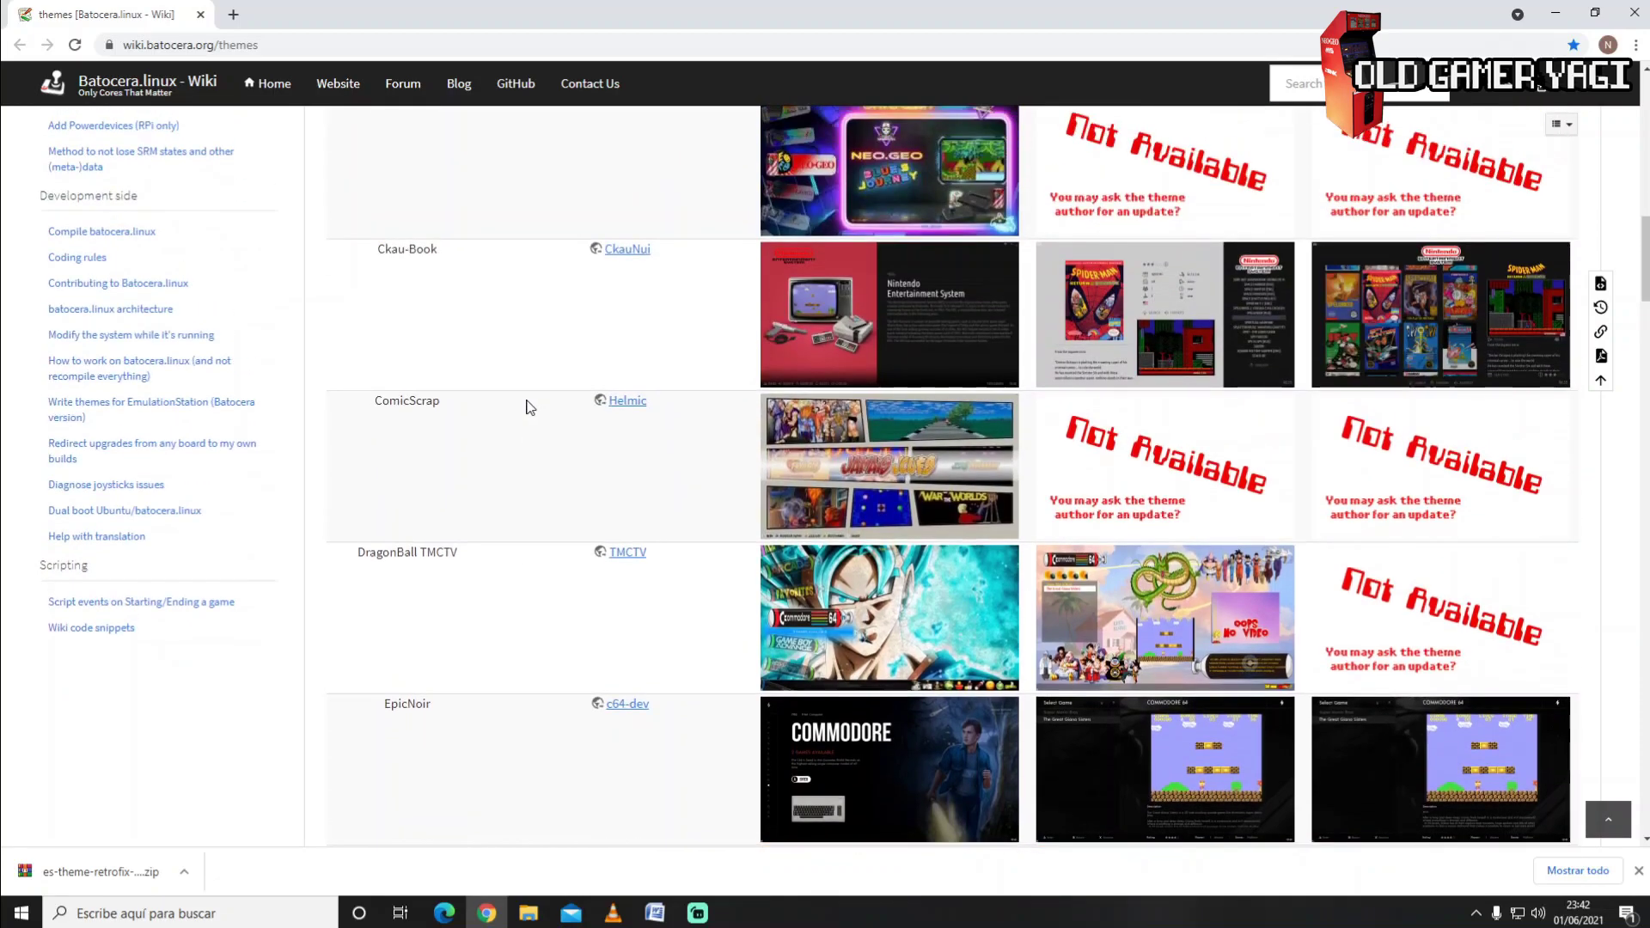
pyautogui.click(1554, 18)
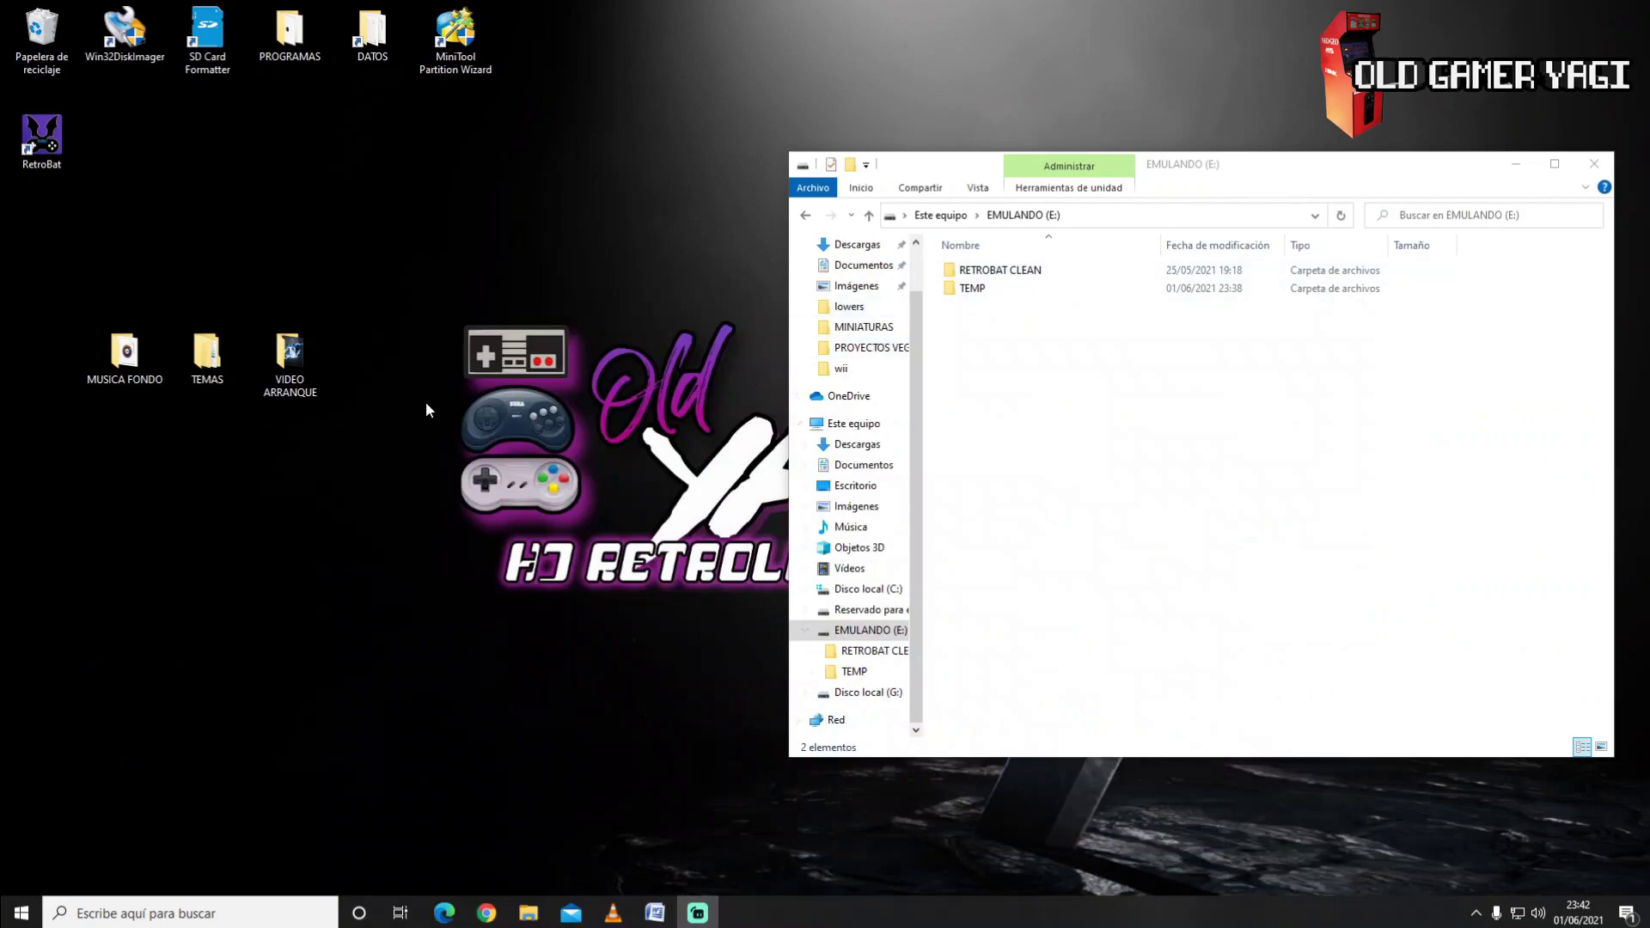
# - Extract es-theme-retrofix-master.zip in place inside the TEMAS folder on the desktop
pyautogui.doubleClick(206, 359)
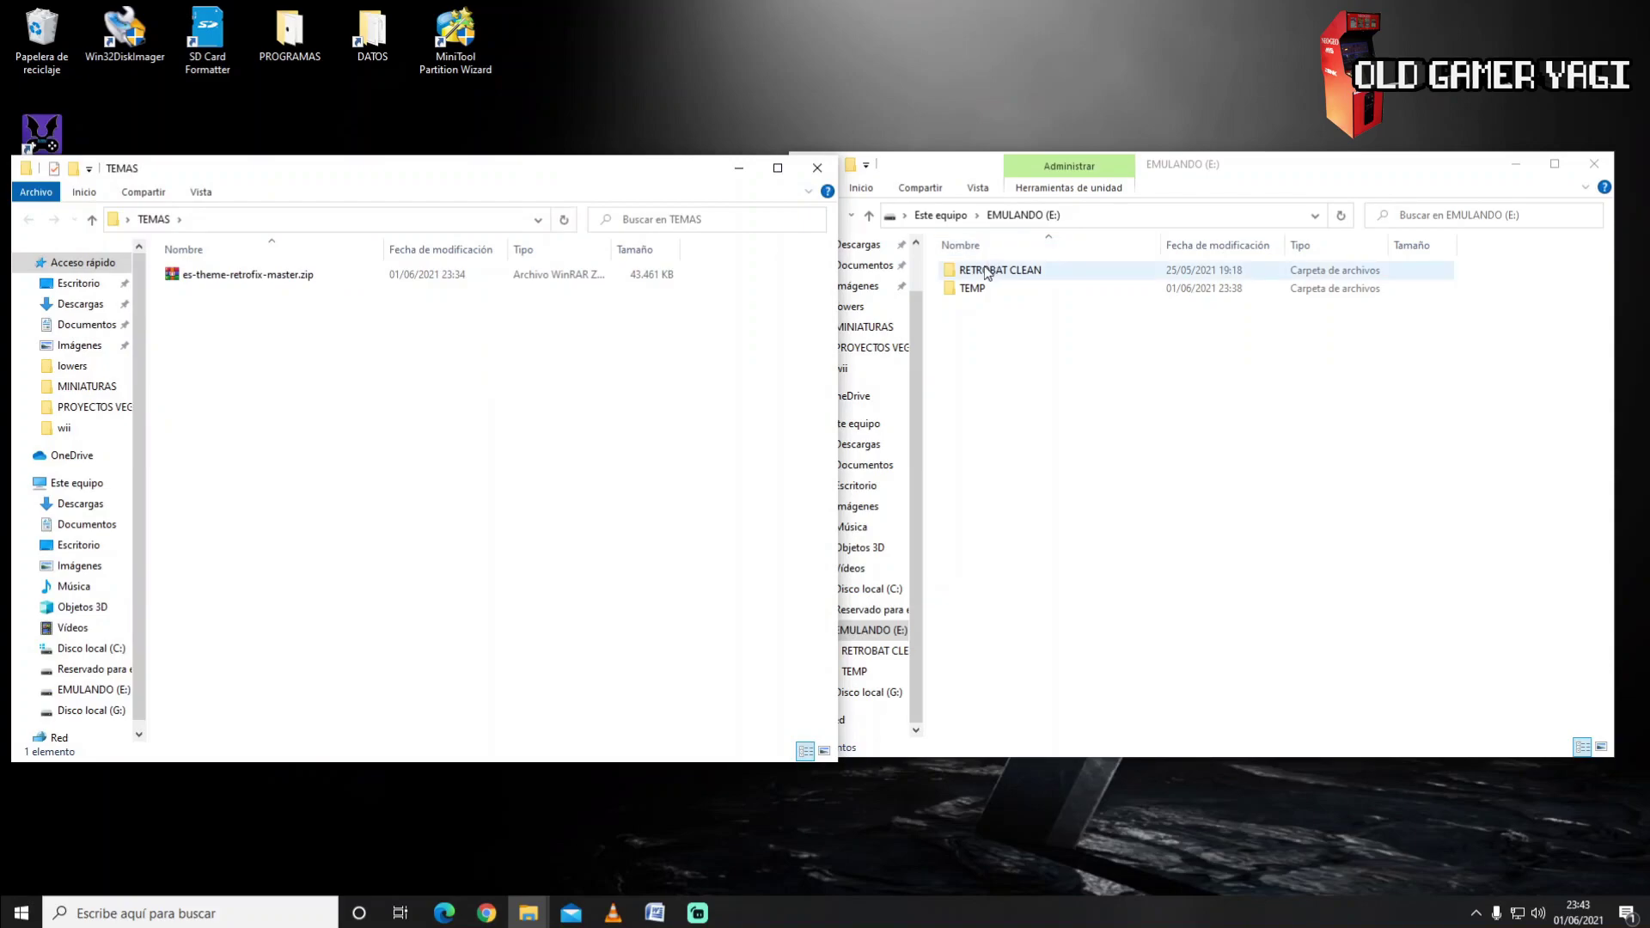
pyautogui.click(253, 278)
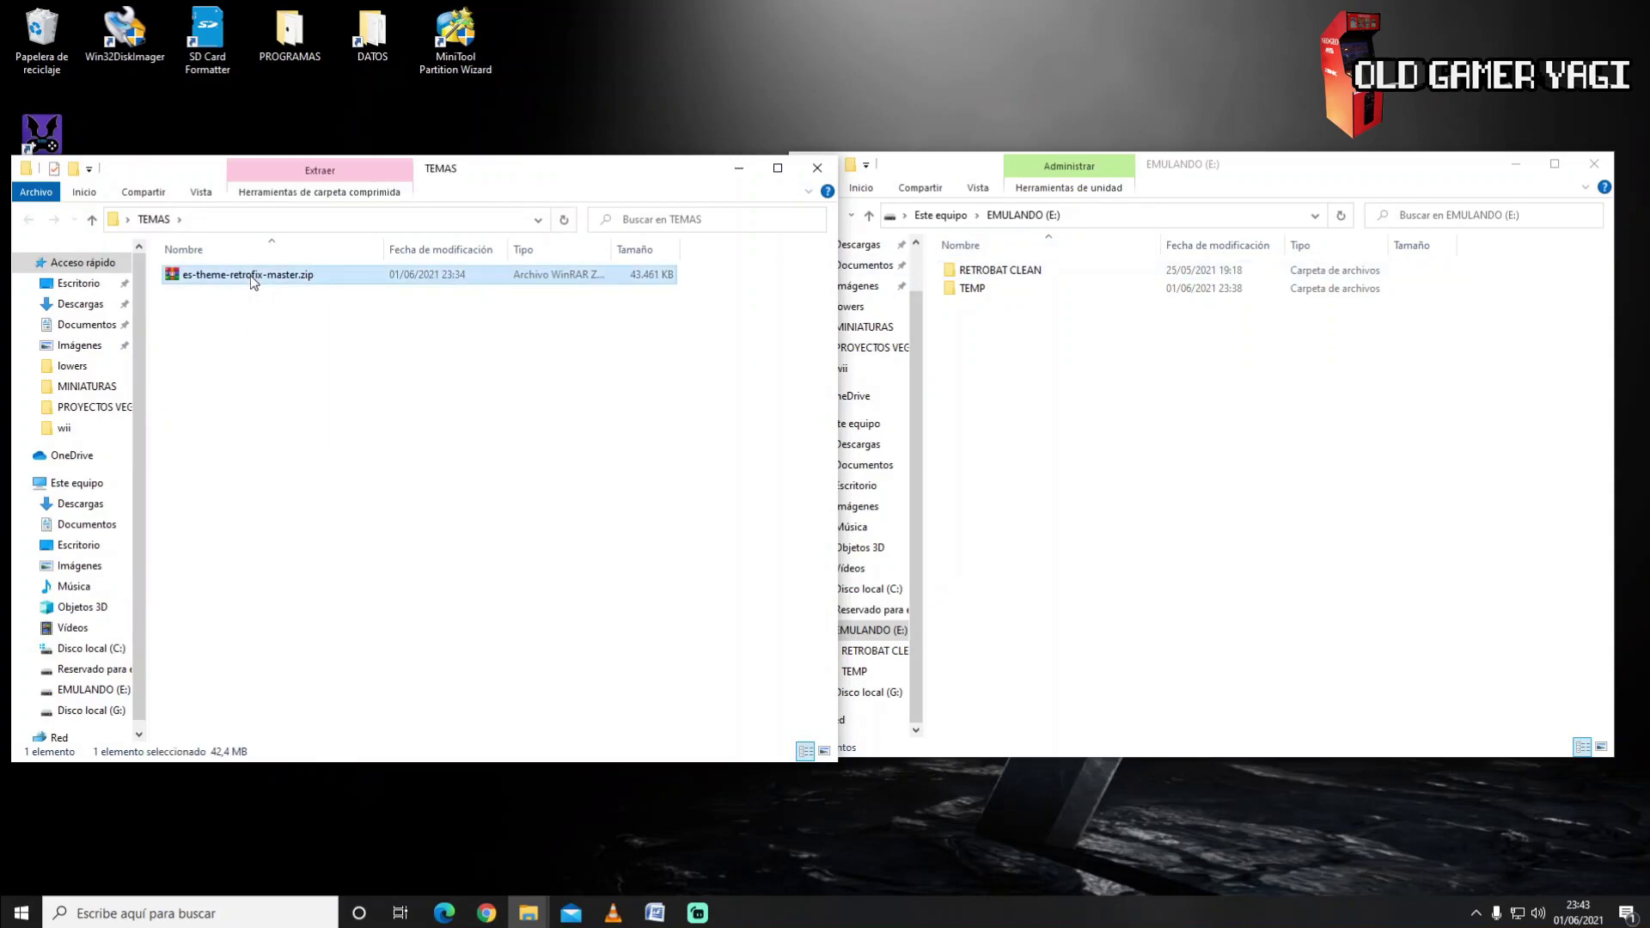
pyautogui.rightClick(251, 277)
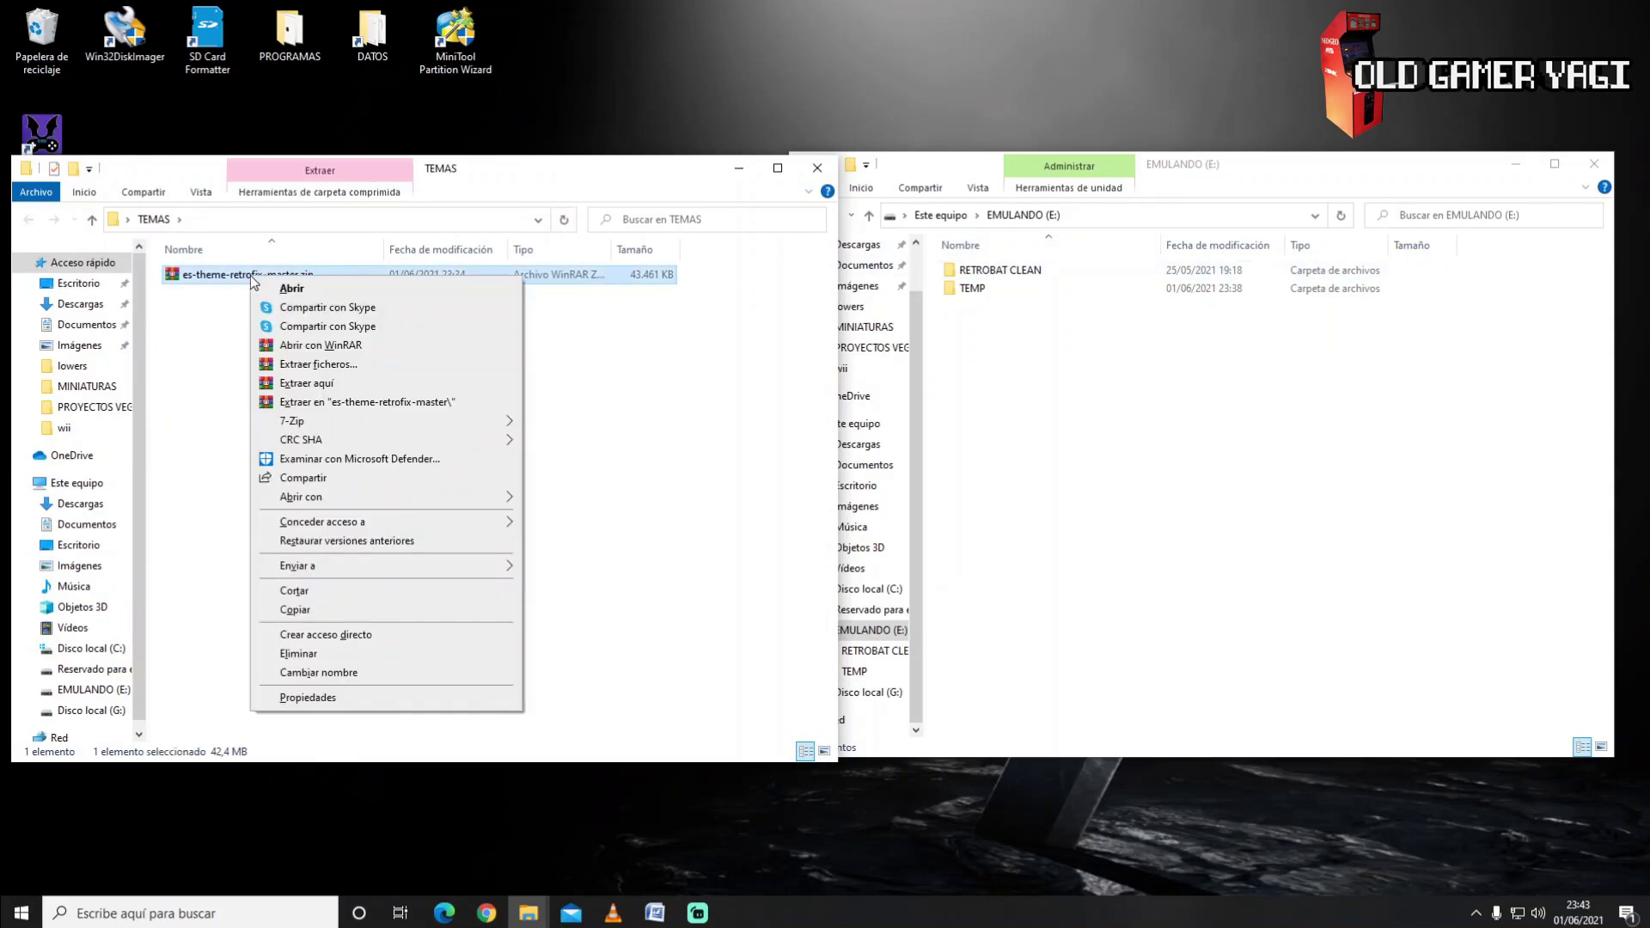
pyautogui.click(311, 387)
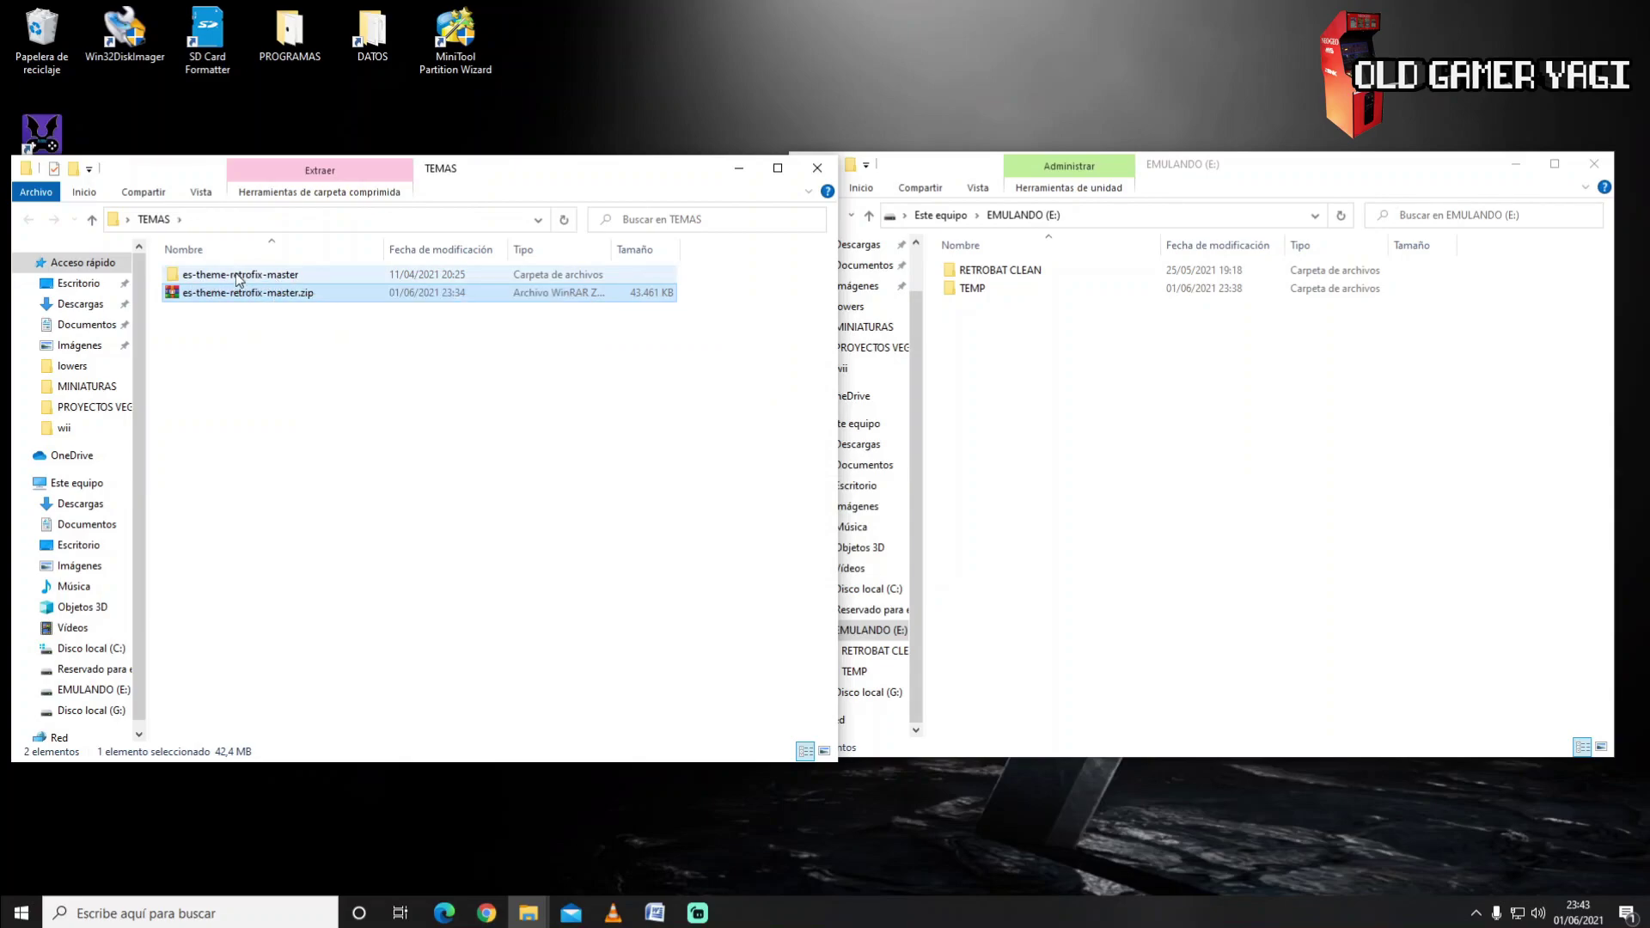
# - Open the themes folder at RETROBAT CLEAN\emulationstation\.emulationstation\themes on drive E
pyautogui.doubleClick(1005, 275)
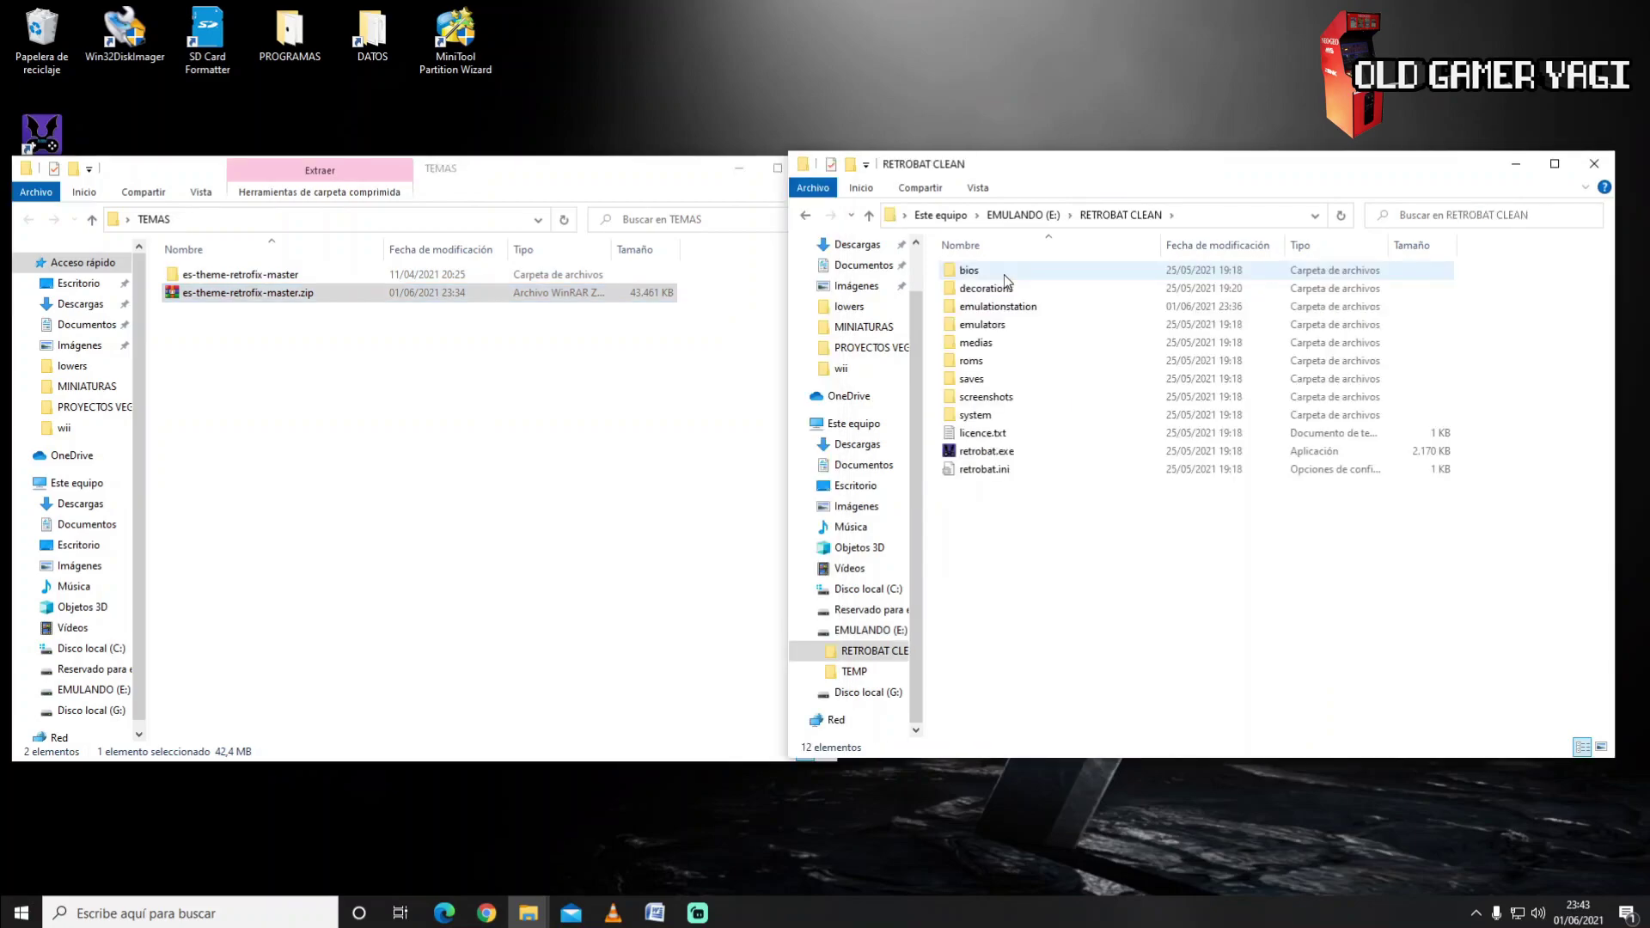
pyautogui.doubleClick(1001, 307)
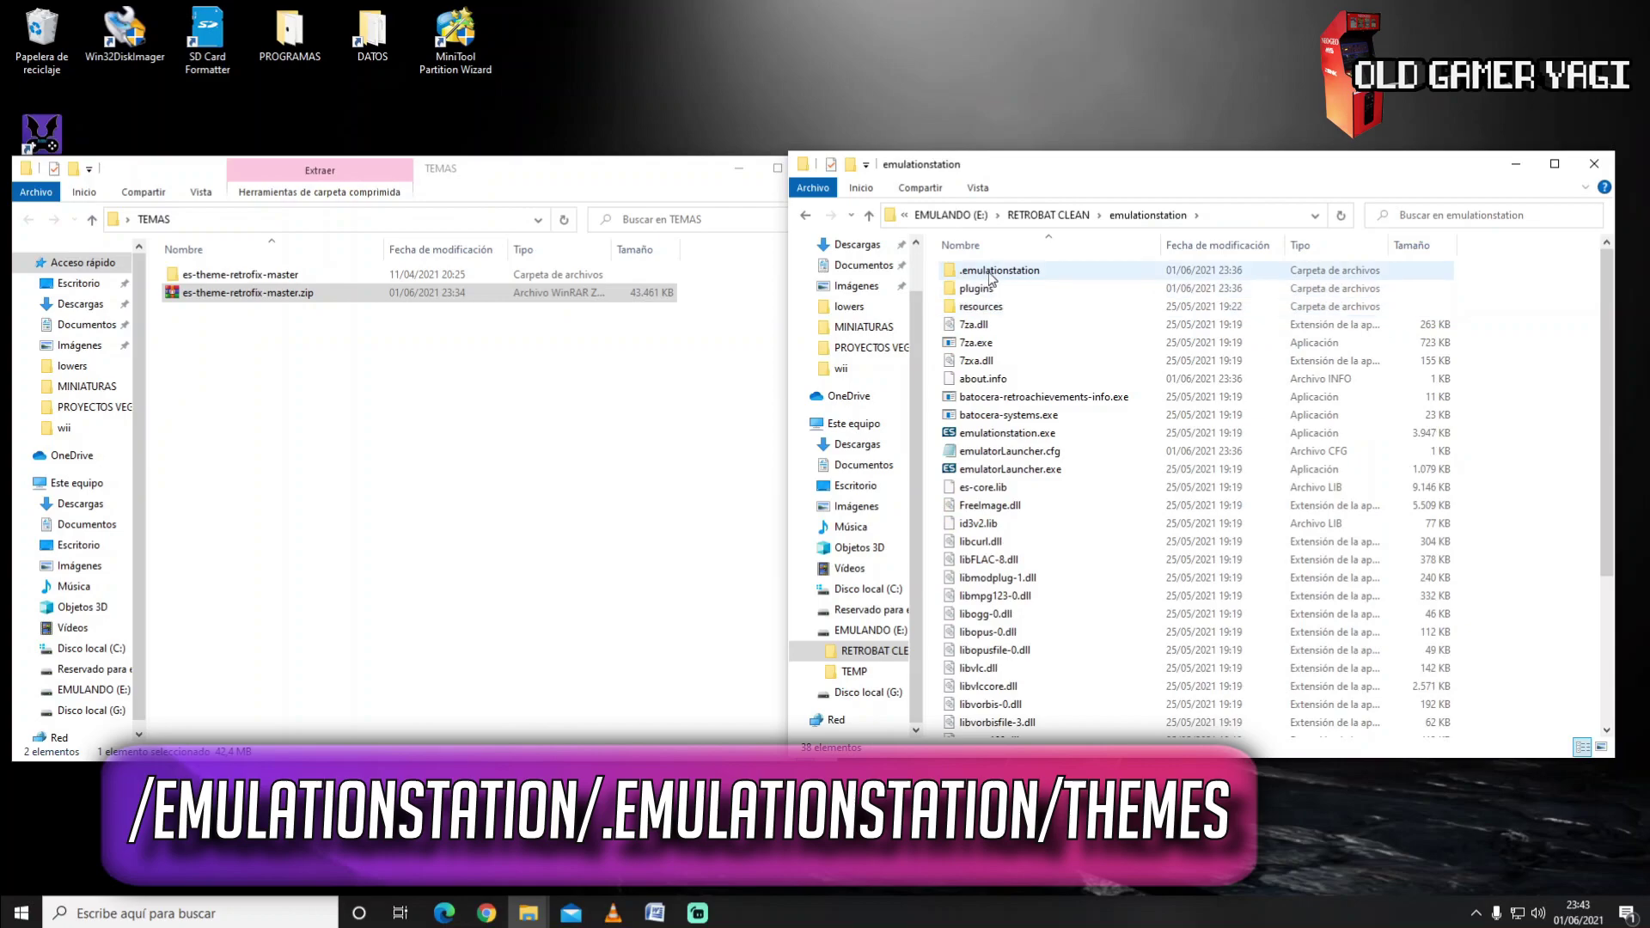
pyautogui.doubleClick(993, 271)
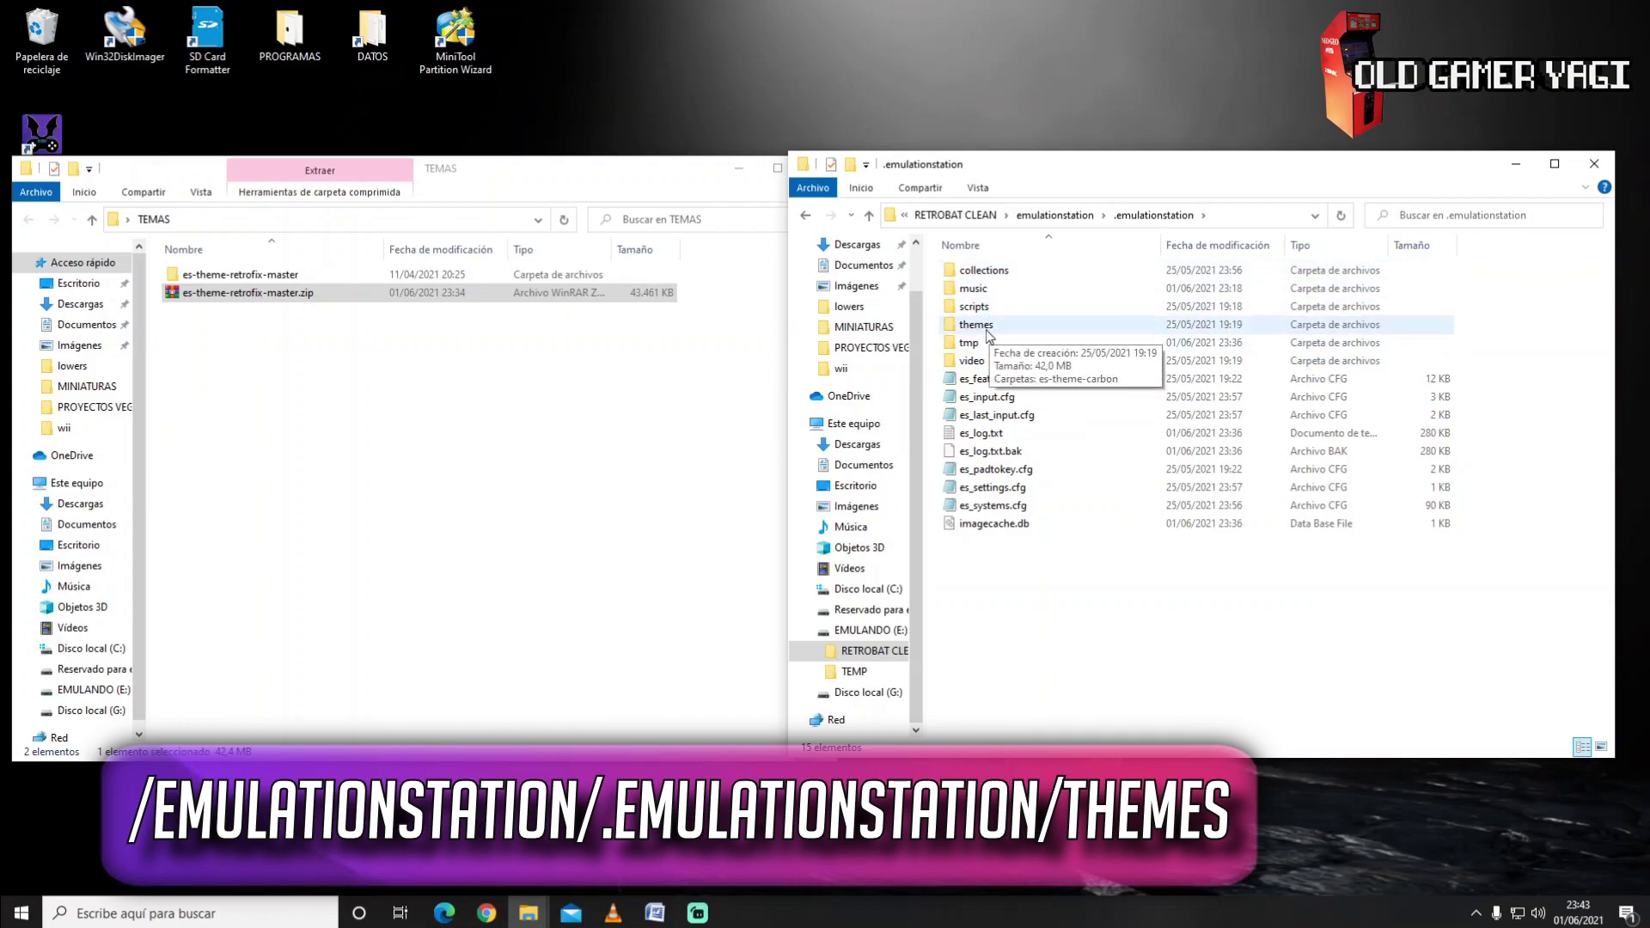
pyautogui.doubleClick(979, 326)
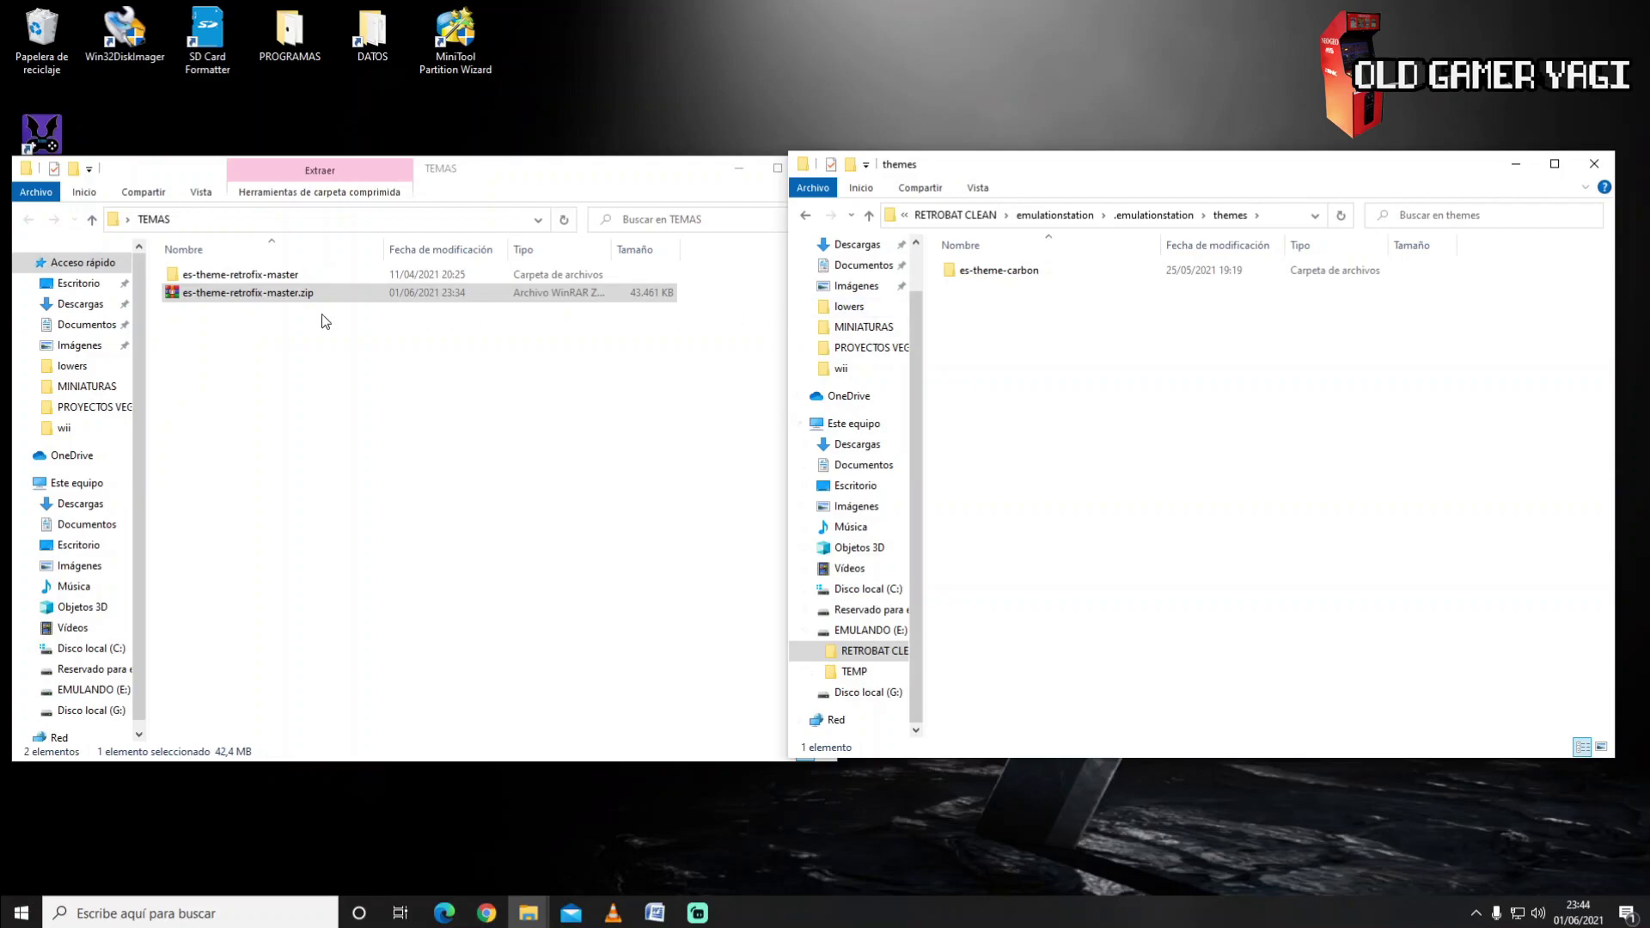
# - Copy the extracted es-theme-retrofix-master folder from TEMAS into the RetroBat themes folder
pyautogui.click(196, 278)
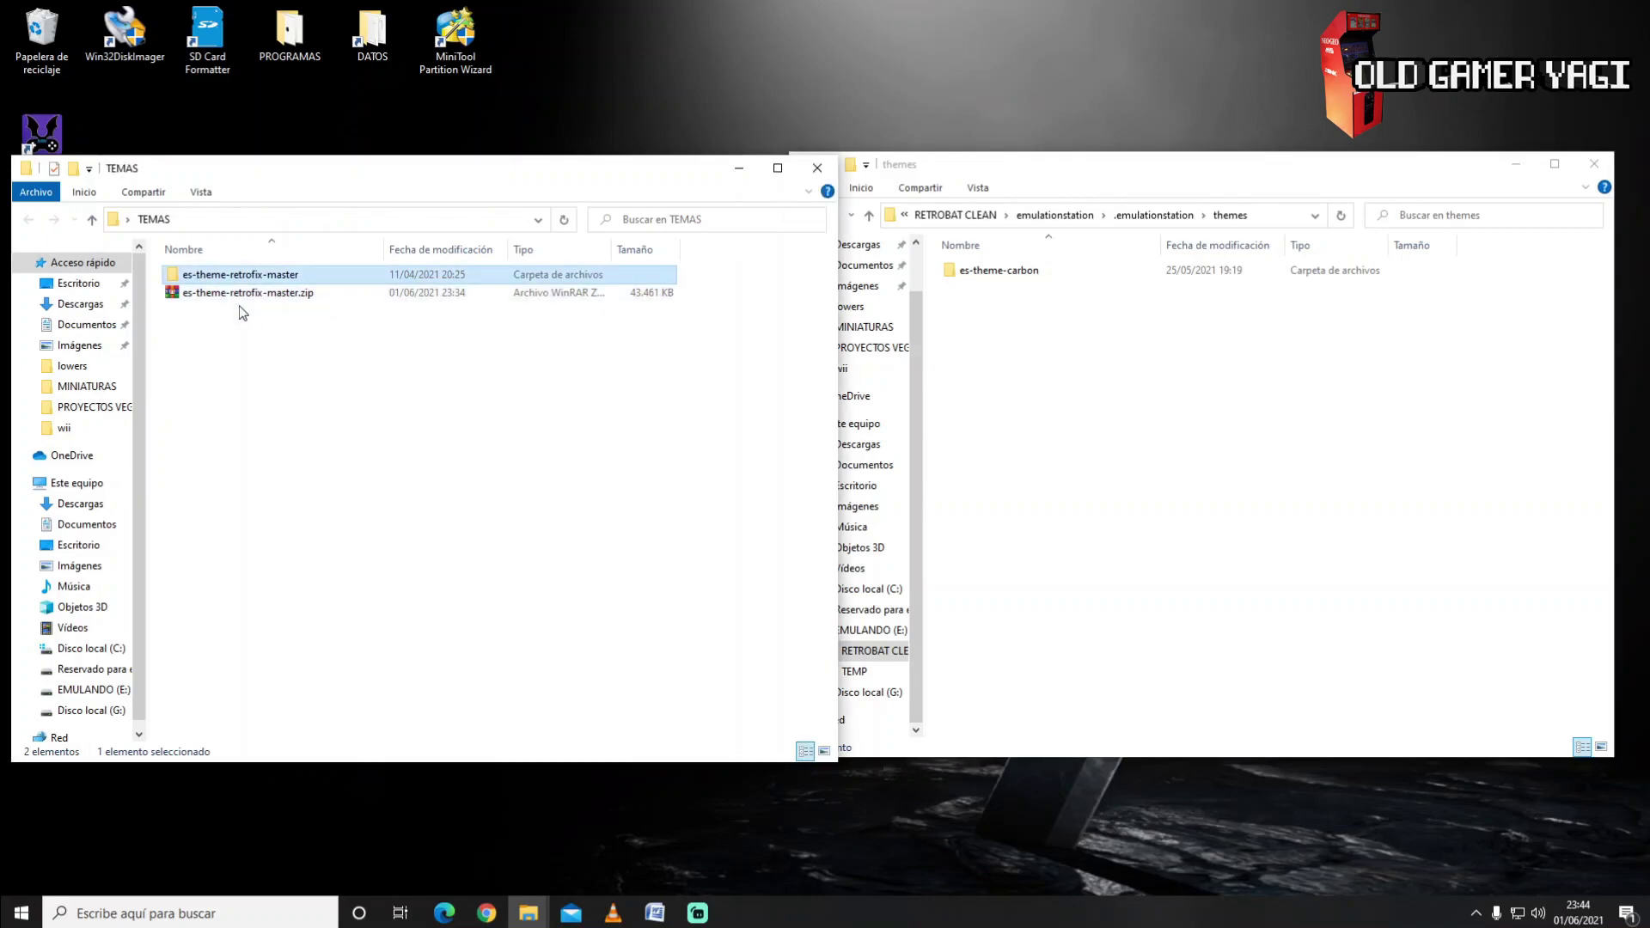
pyautogui.rightClick(245, 277)
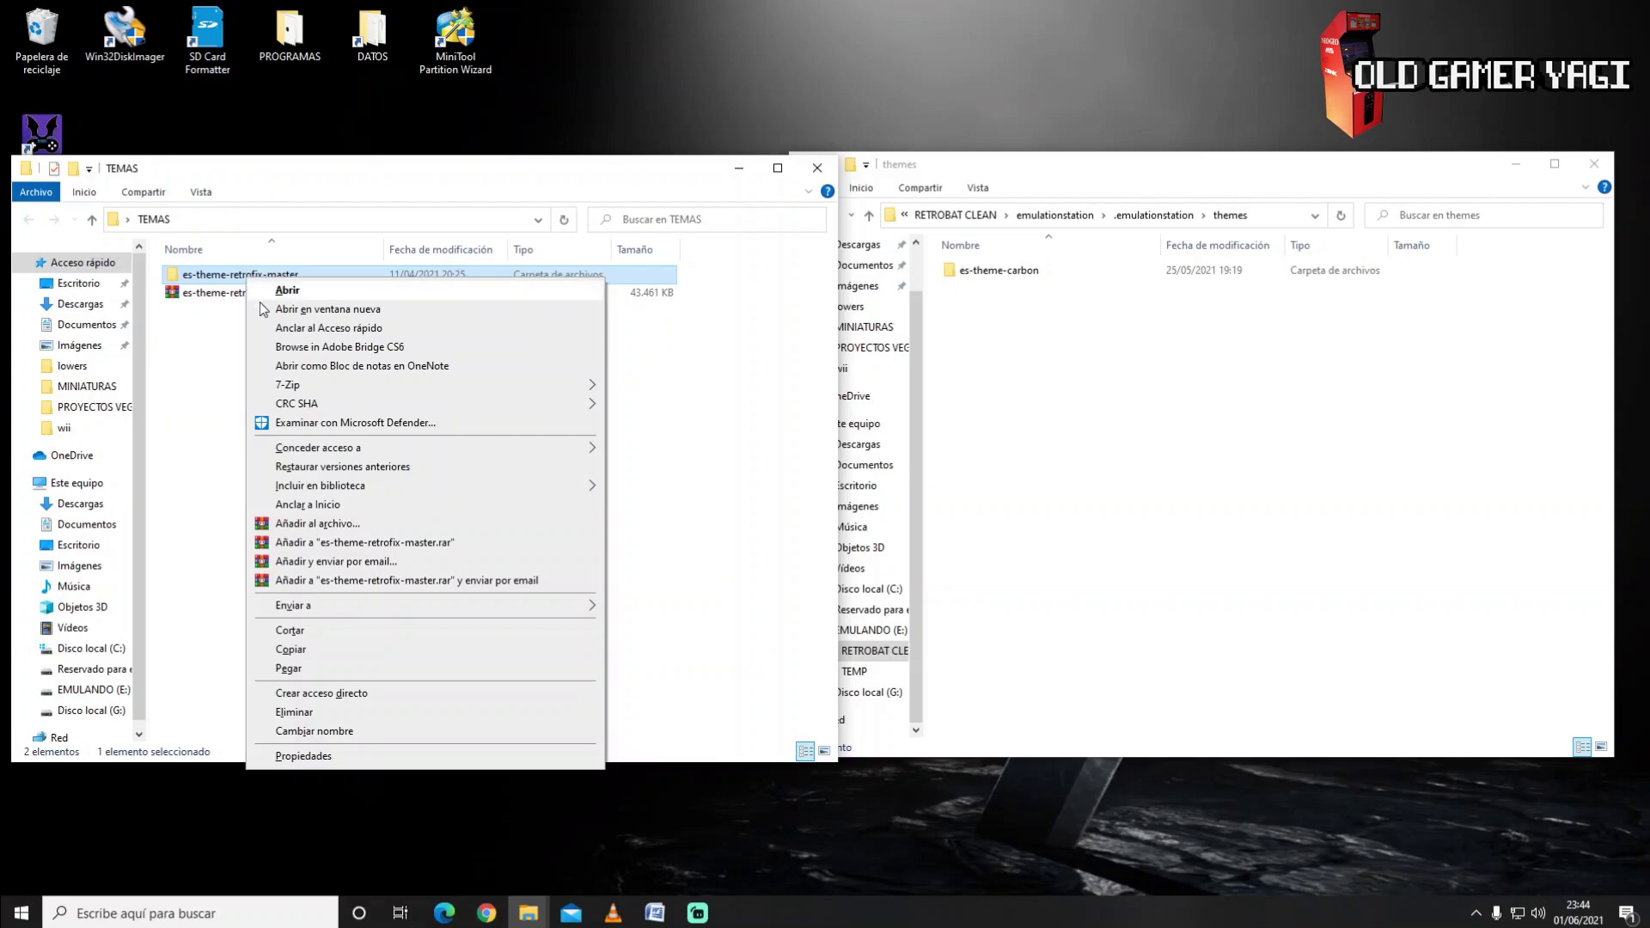
pyautogui.click(300, 651)
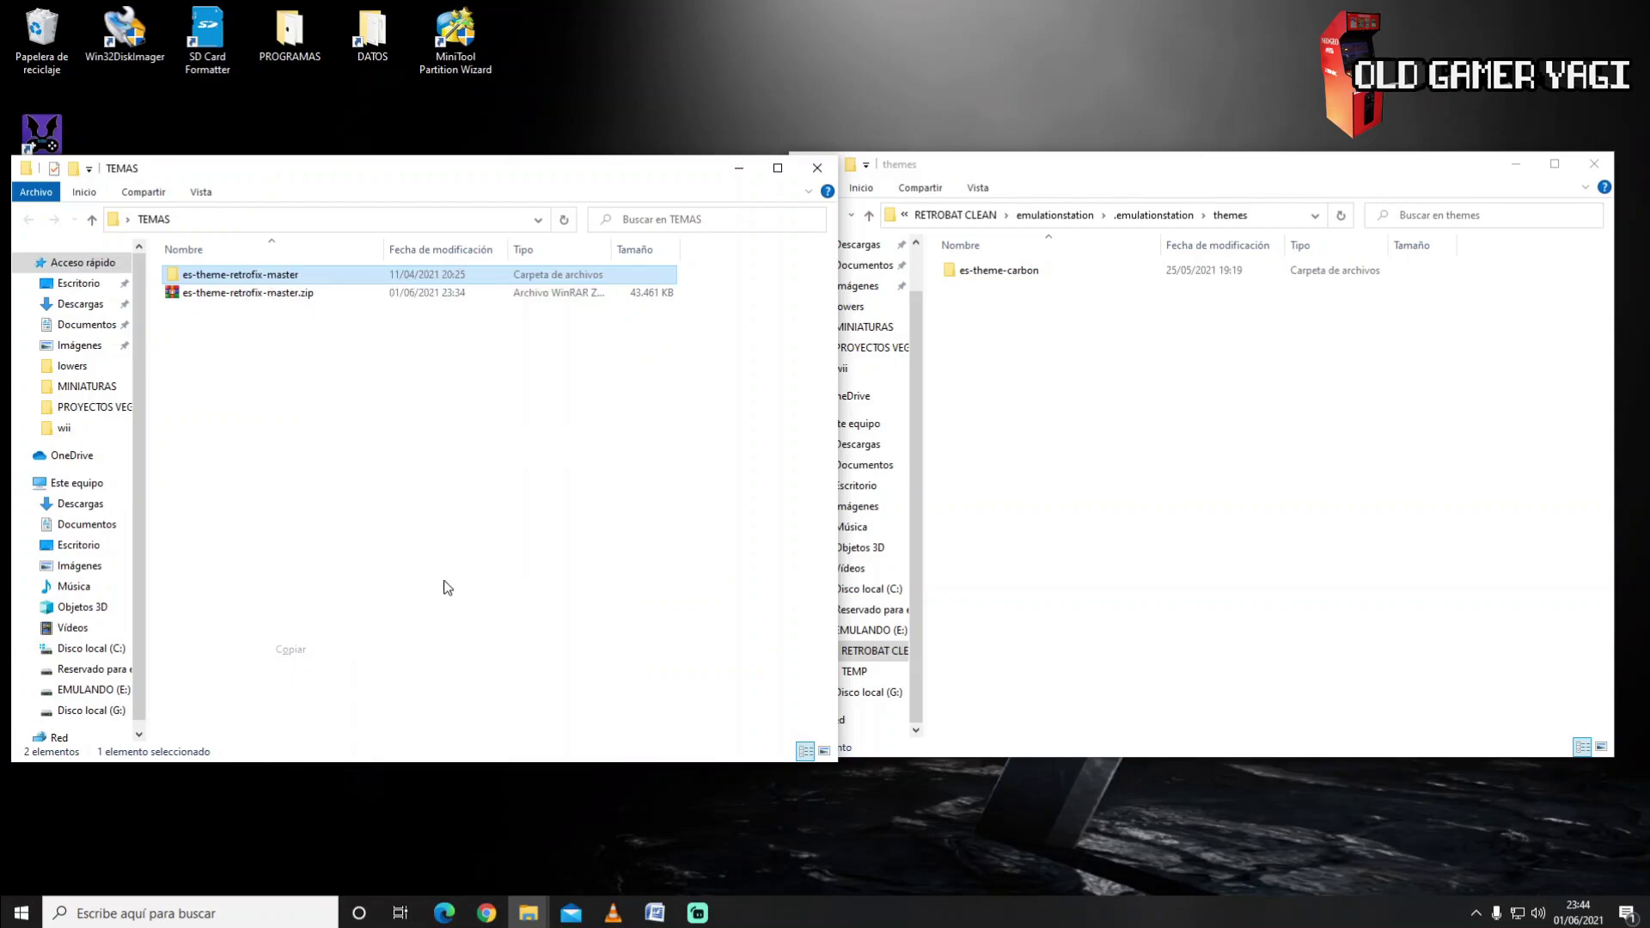
pyautogui.click(1087, 362)
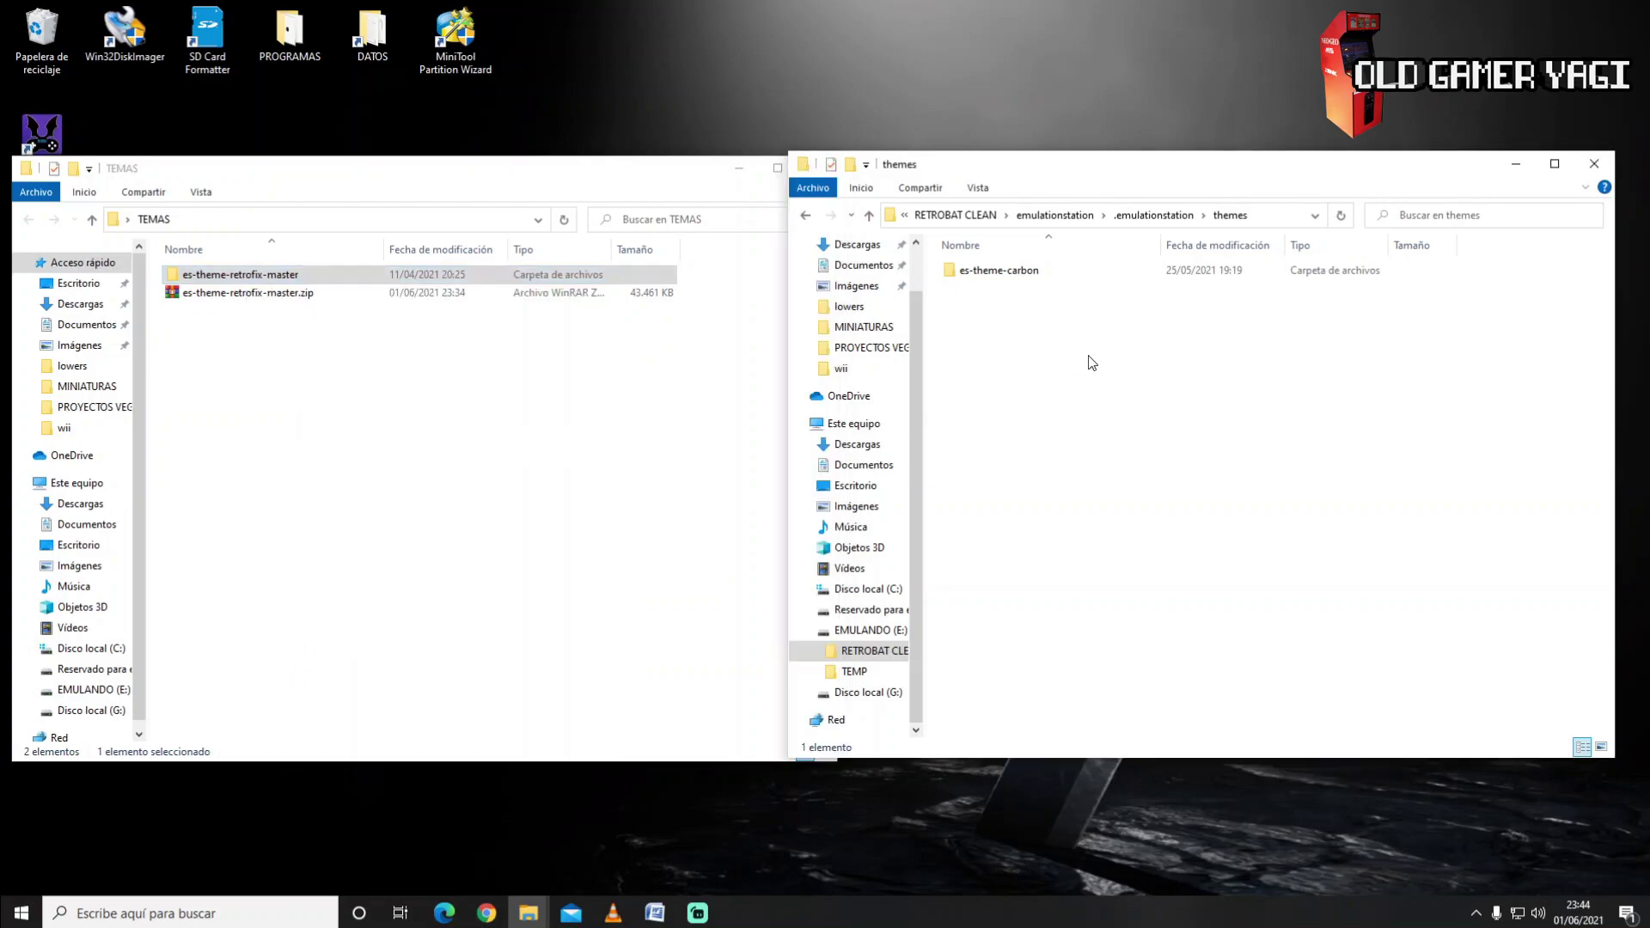
pyautogui.rightClick(1018, 344)
pyautogui.click(1056, 467)
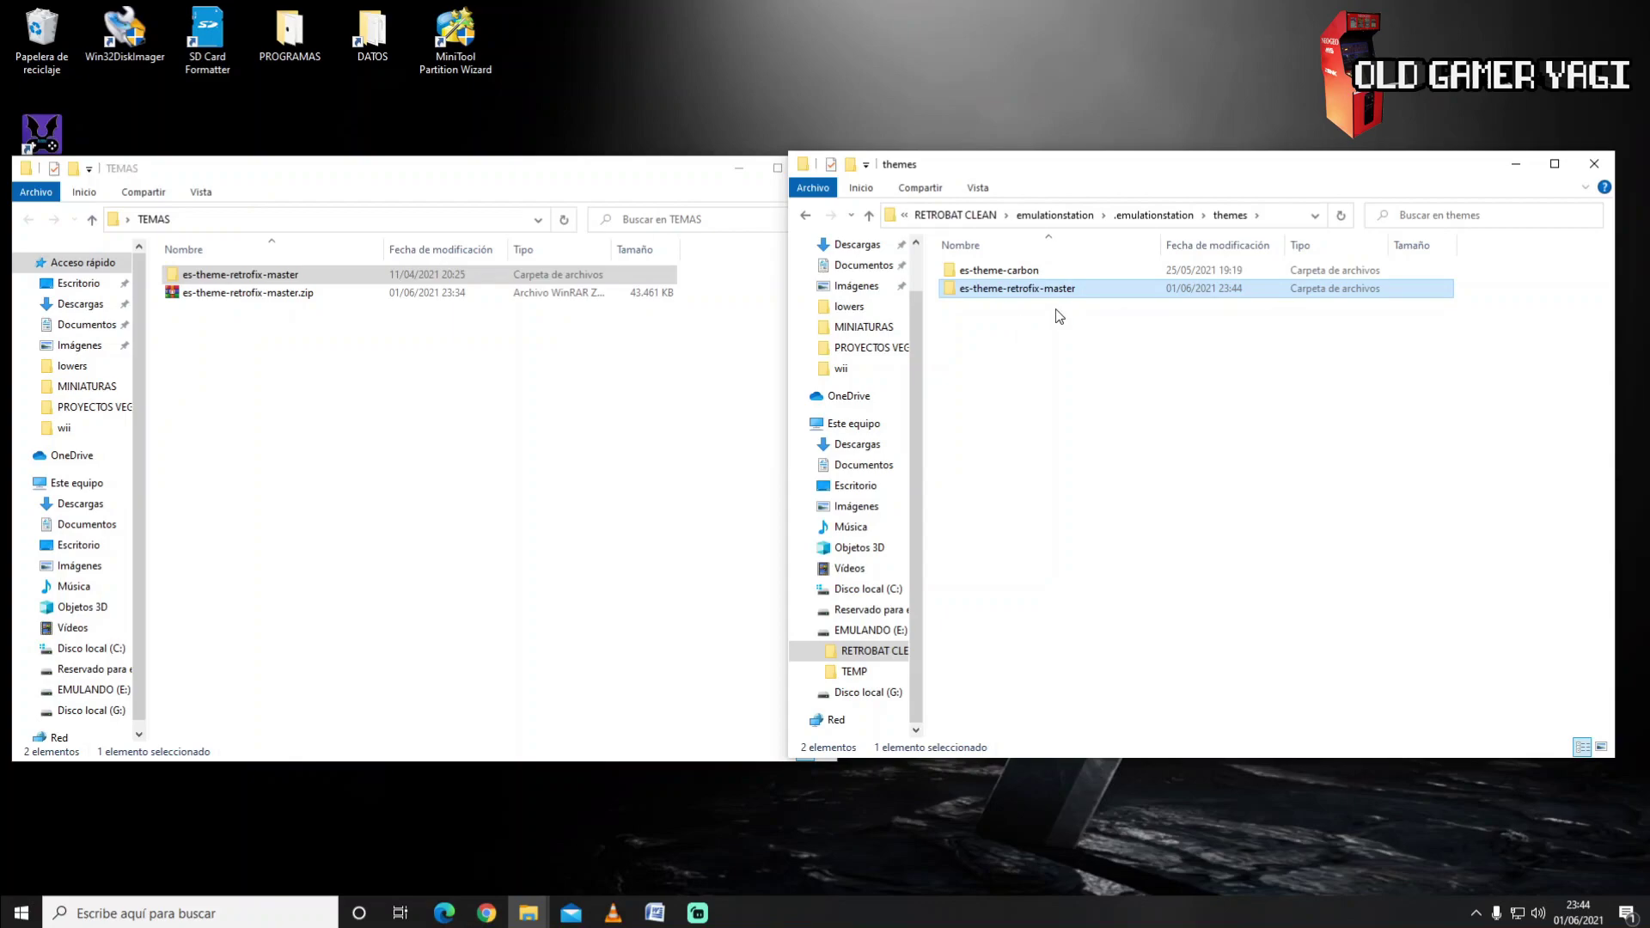
# - Close the TEMAS window, minimize the themes window, and launch RetroBat from the desktop
pyautogui.click(710, 172)
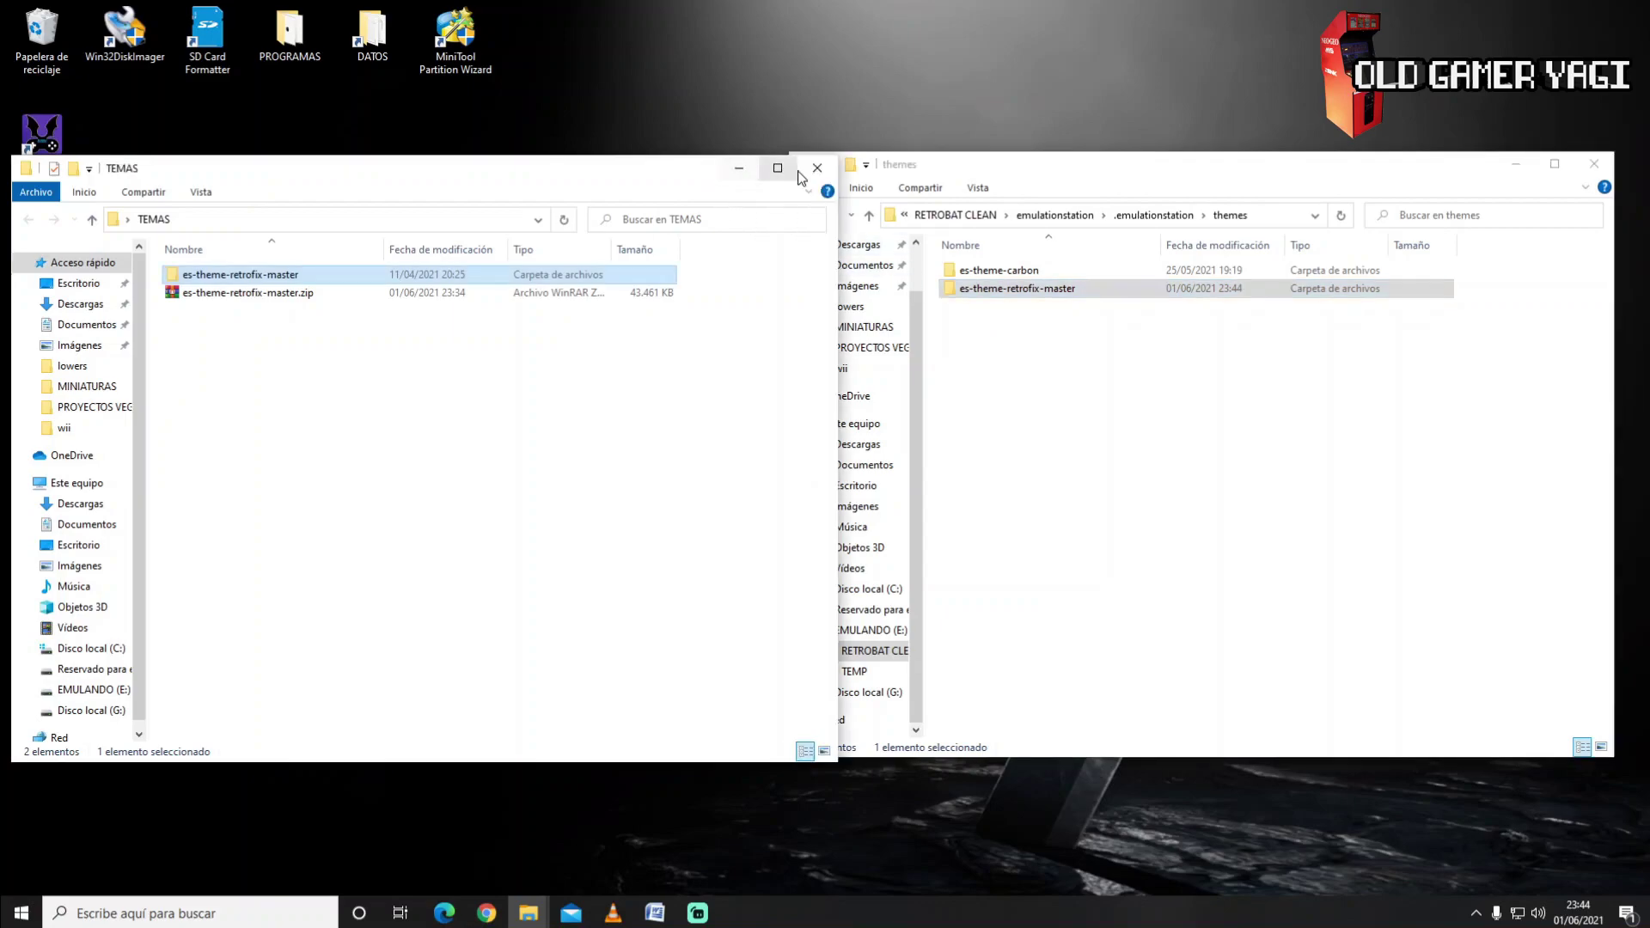
pyautogui.click(816, 168)
pyautogui.click(1517, 164)
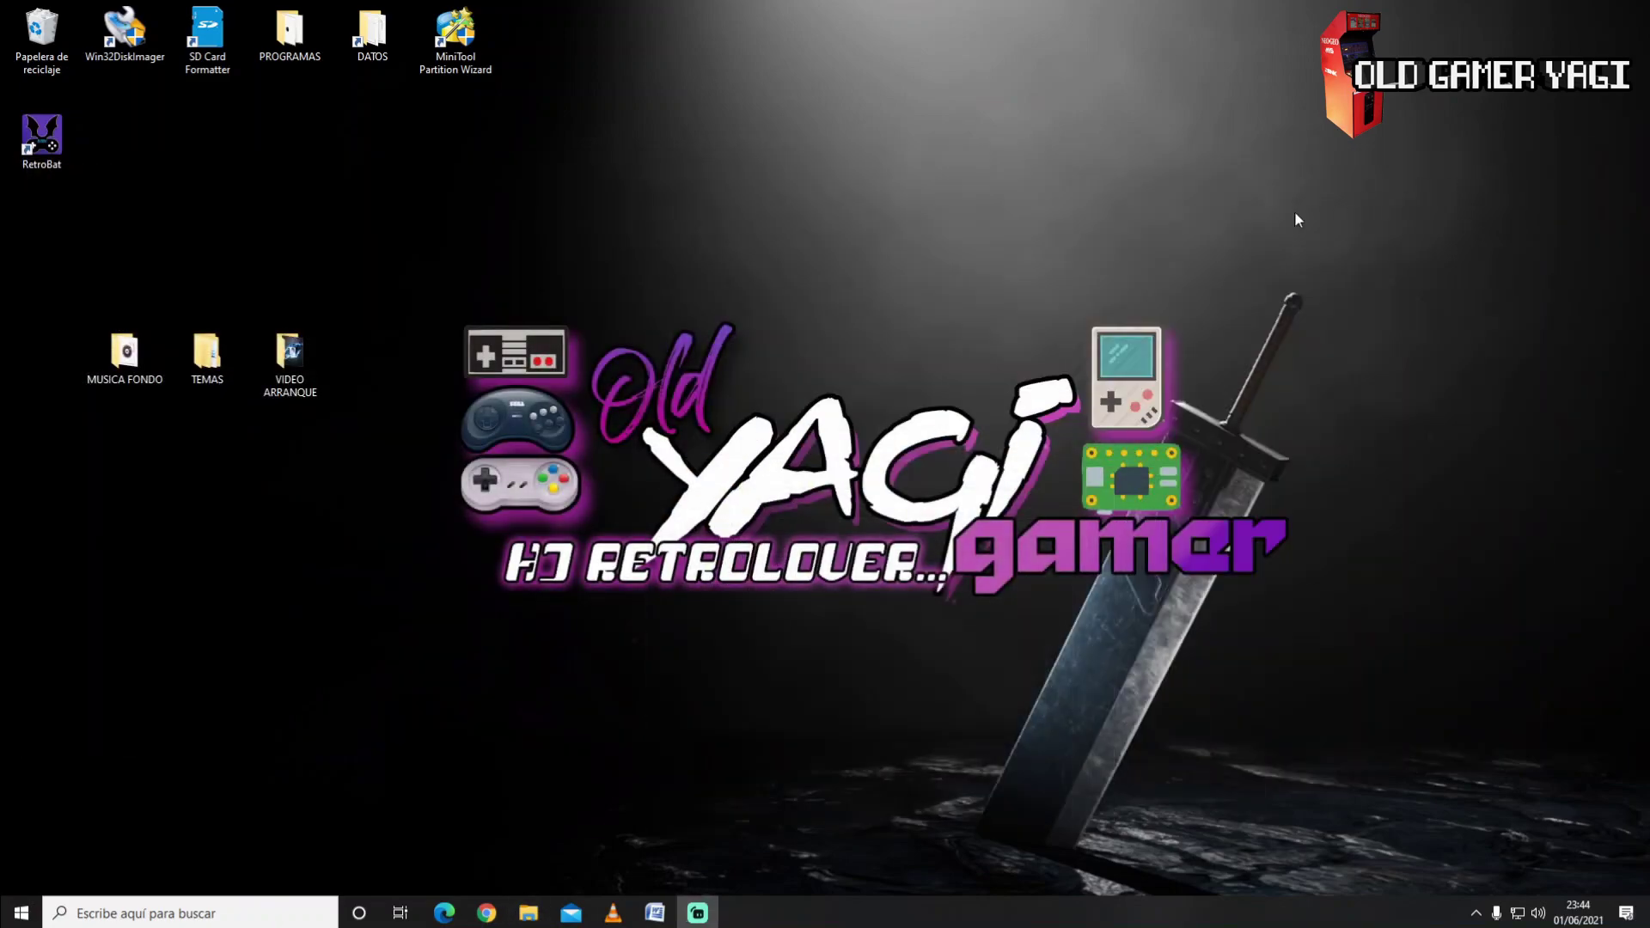
pyautogui.doubleClick(43, 142)
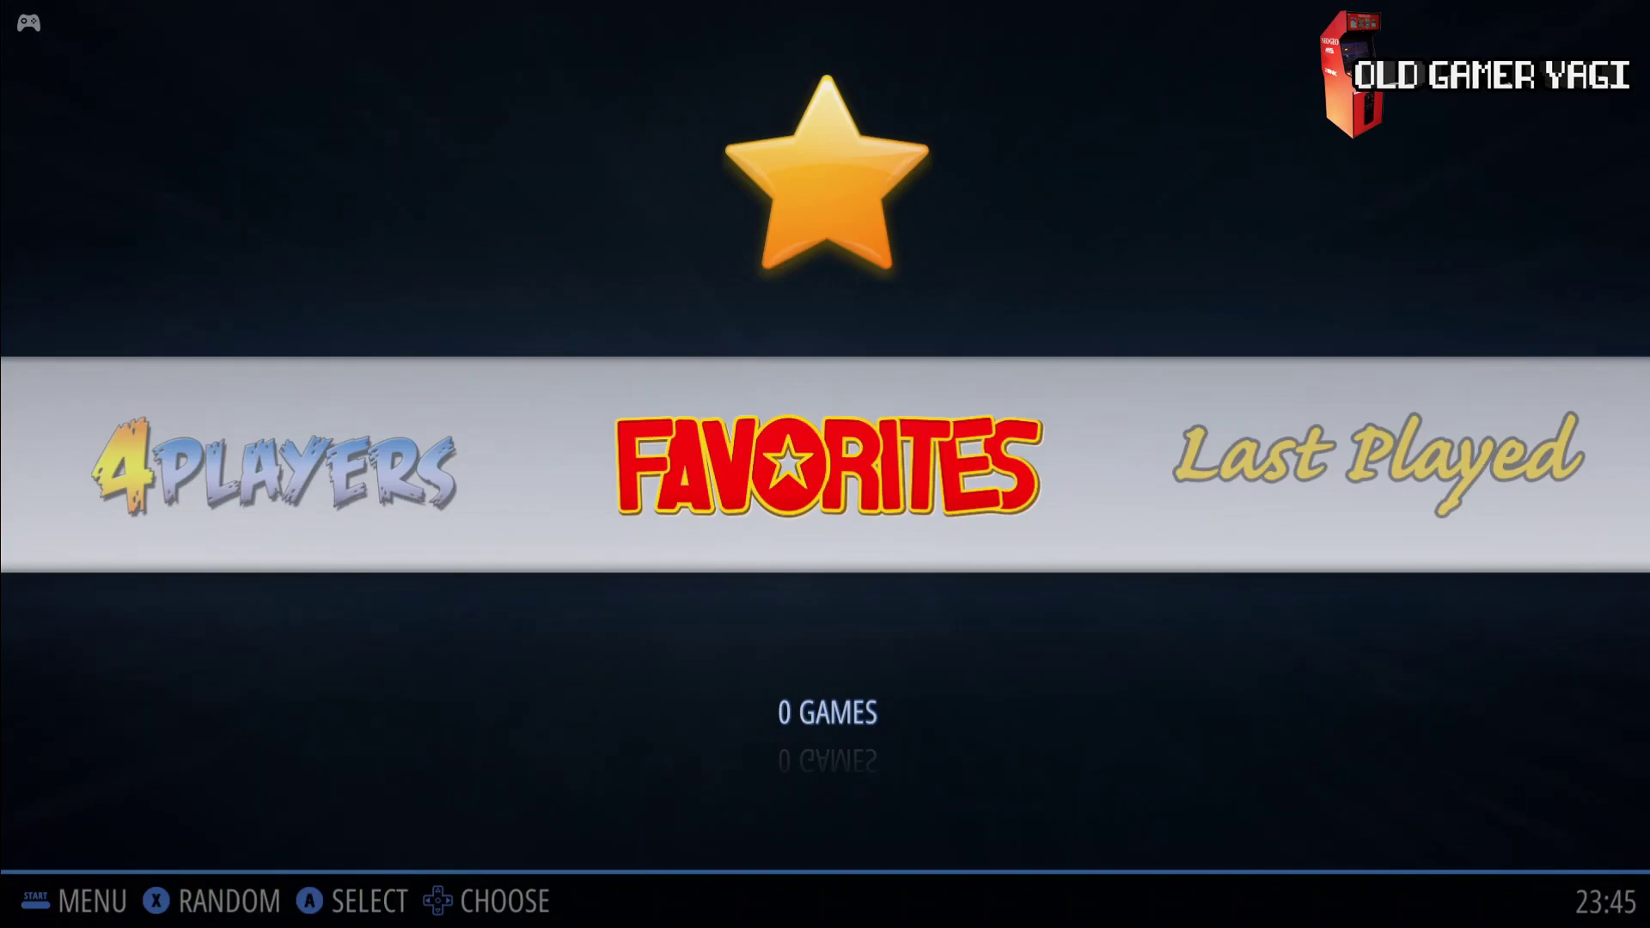
# - Browse through the system carousel to examine how the current theme presents the systems
pyautogui.press('Right')
pyautogui.press('Right')
pyautogui.press('Right')
pyautogui.press('Right')
pyautogui.press('Right')
pyautogui.press('Right')
pyautogui.press('Right')
pyautogui.press('Right')
pyautogui.press('Right')
pyautogui.press('Right')
pyautogui.press('Right')
pyautogui.press('Right')
pyautogui.press('Right')
pyautogui.press('Right')
pyautogui.press('Right')
pyautogui.press('Right')
pyautogui.press('Right')
pyautogui.press('Right')
pyautogui.press('Left')
pyautogui.press('Right')
# - Set the theme set to ES-THEME-RETROFIX-MASTER in the UI settings and close the main menu
pyautogui.press('Escape')
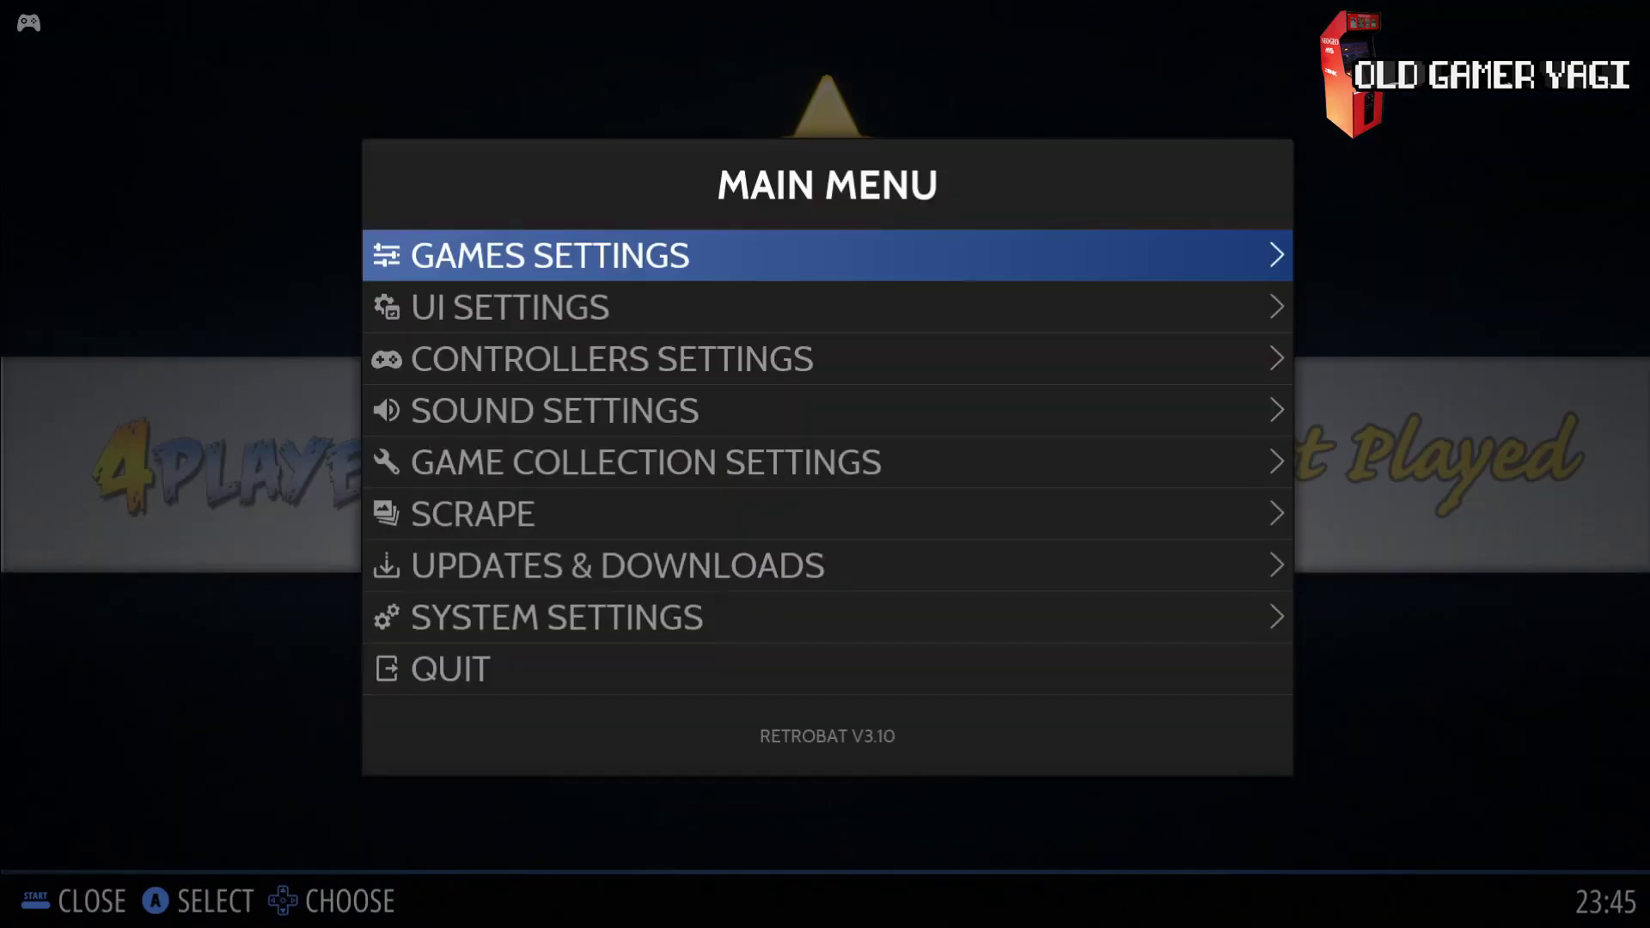
pyautogui.press('Down')
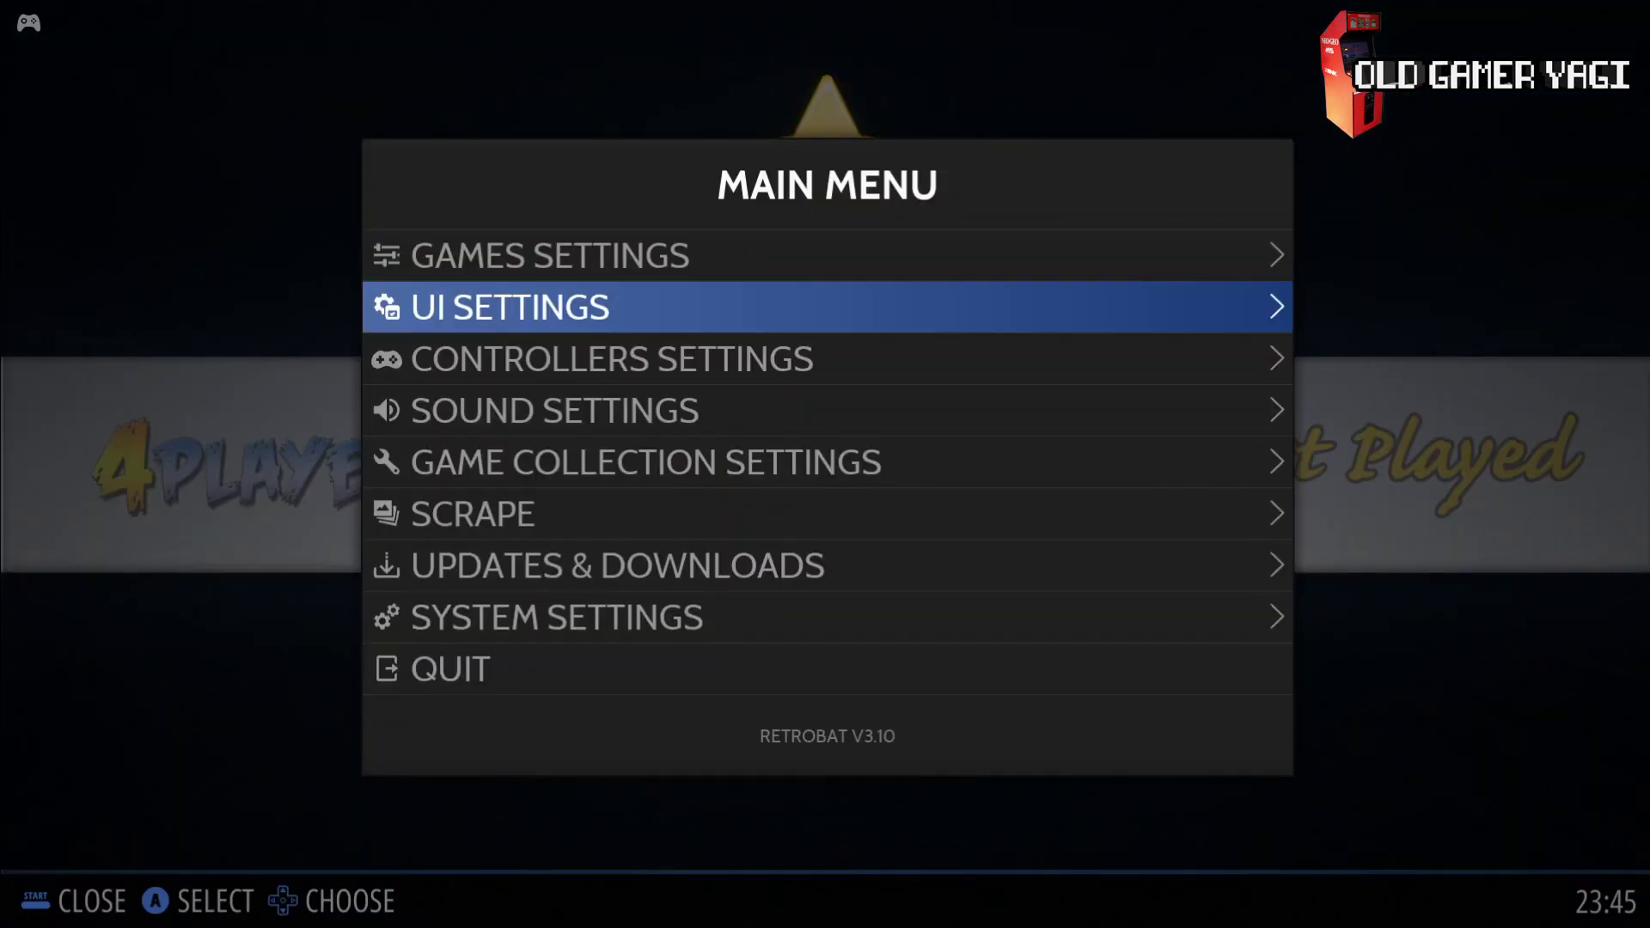
pyautogui.press('Return')
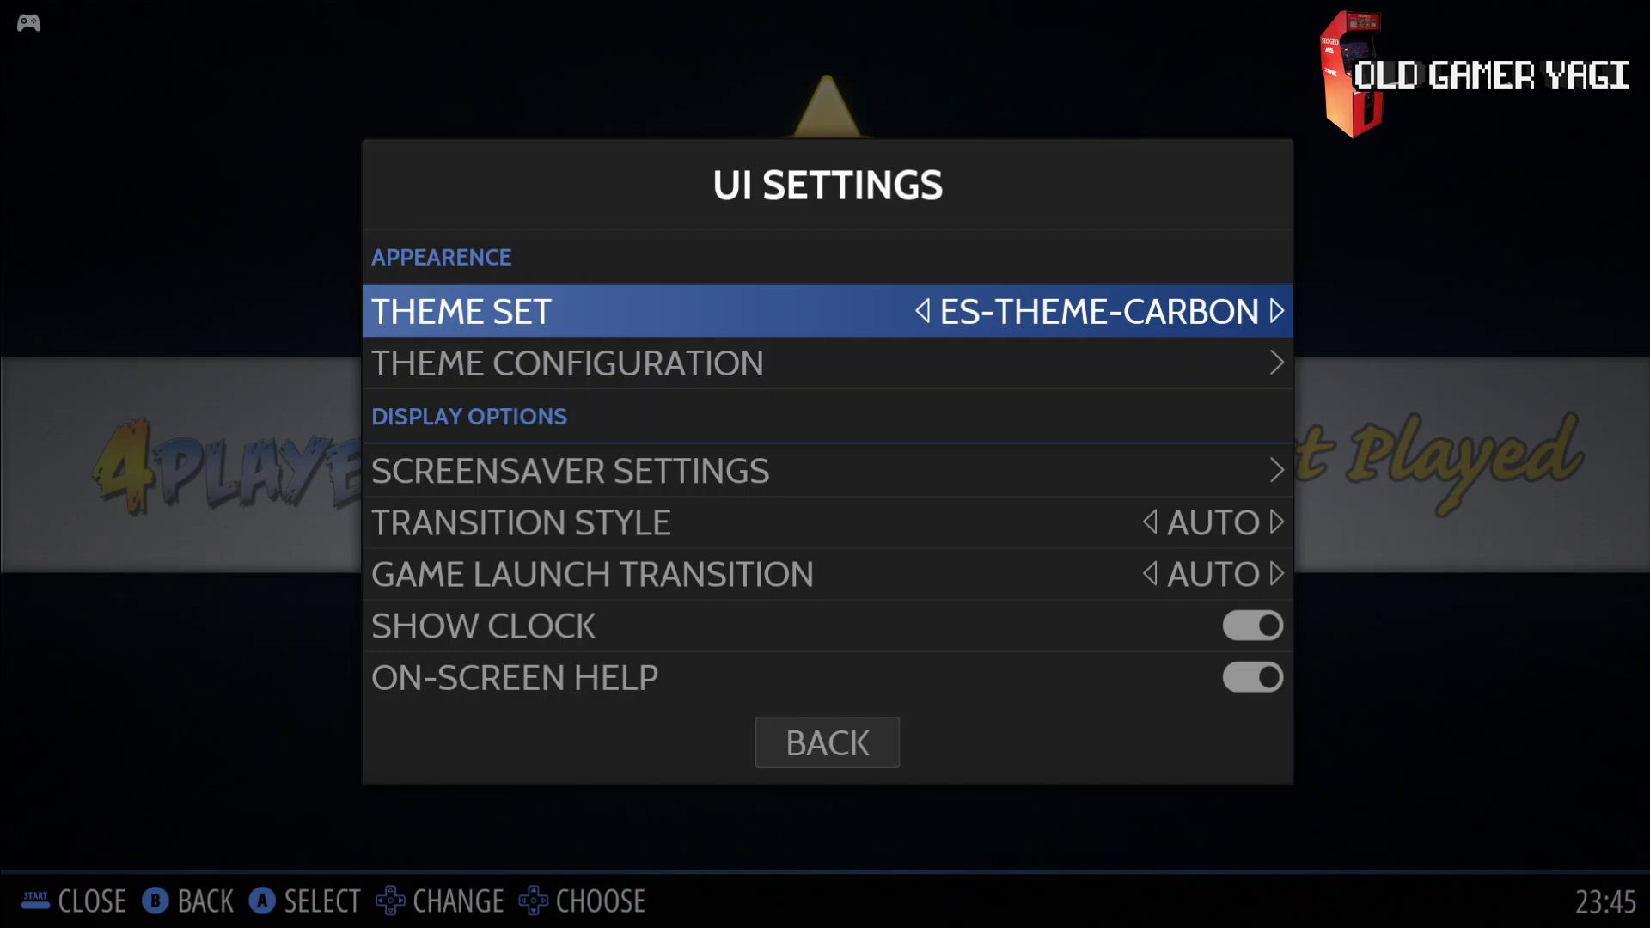
pyautogui.press('Right')
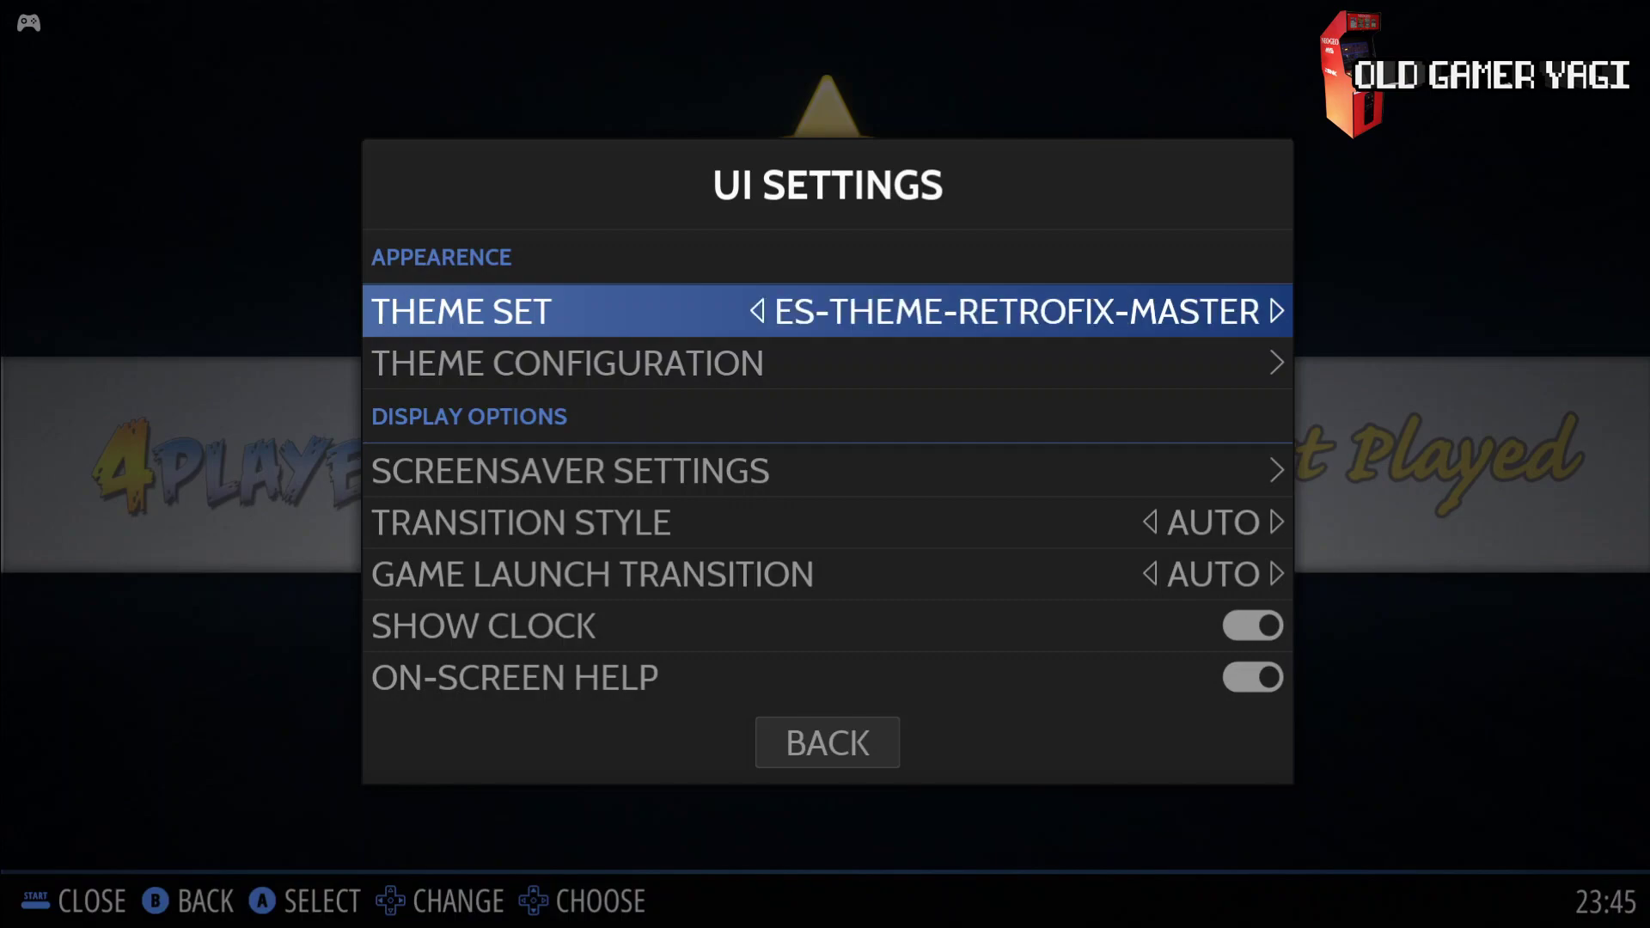
pyautogui.press('Up')
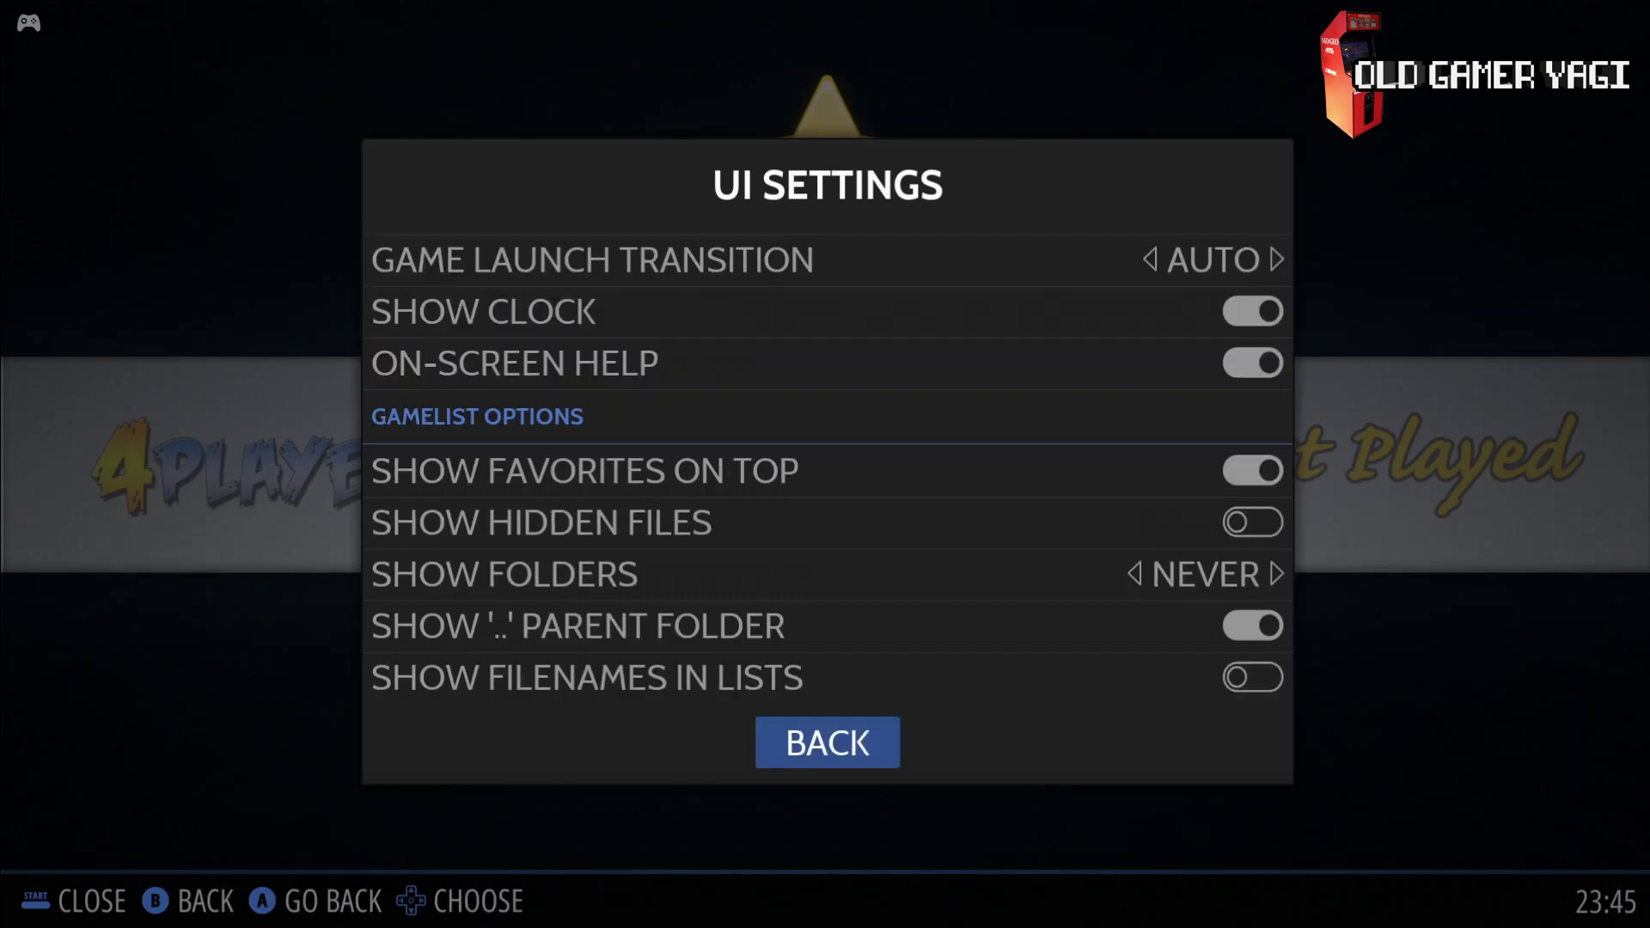
pyautogui.press('Return')
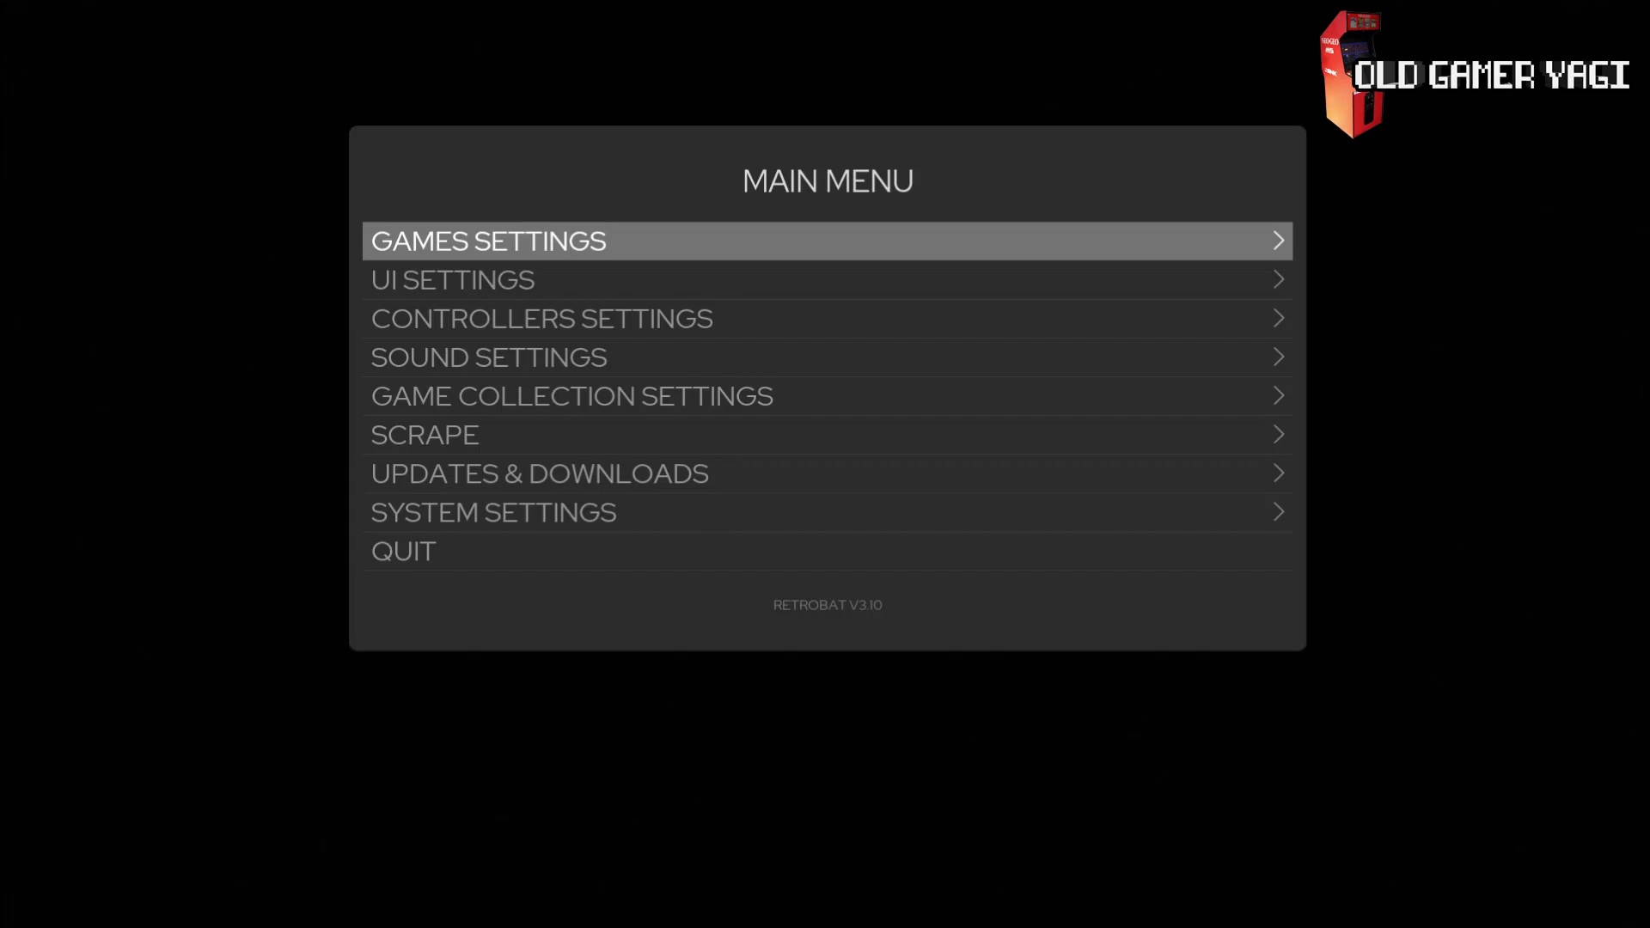
pyautogui.press('BackSpace')
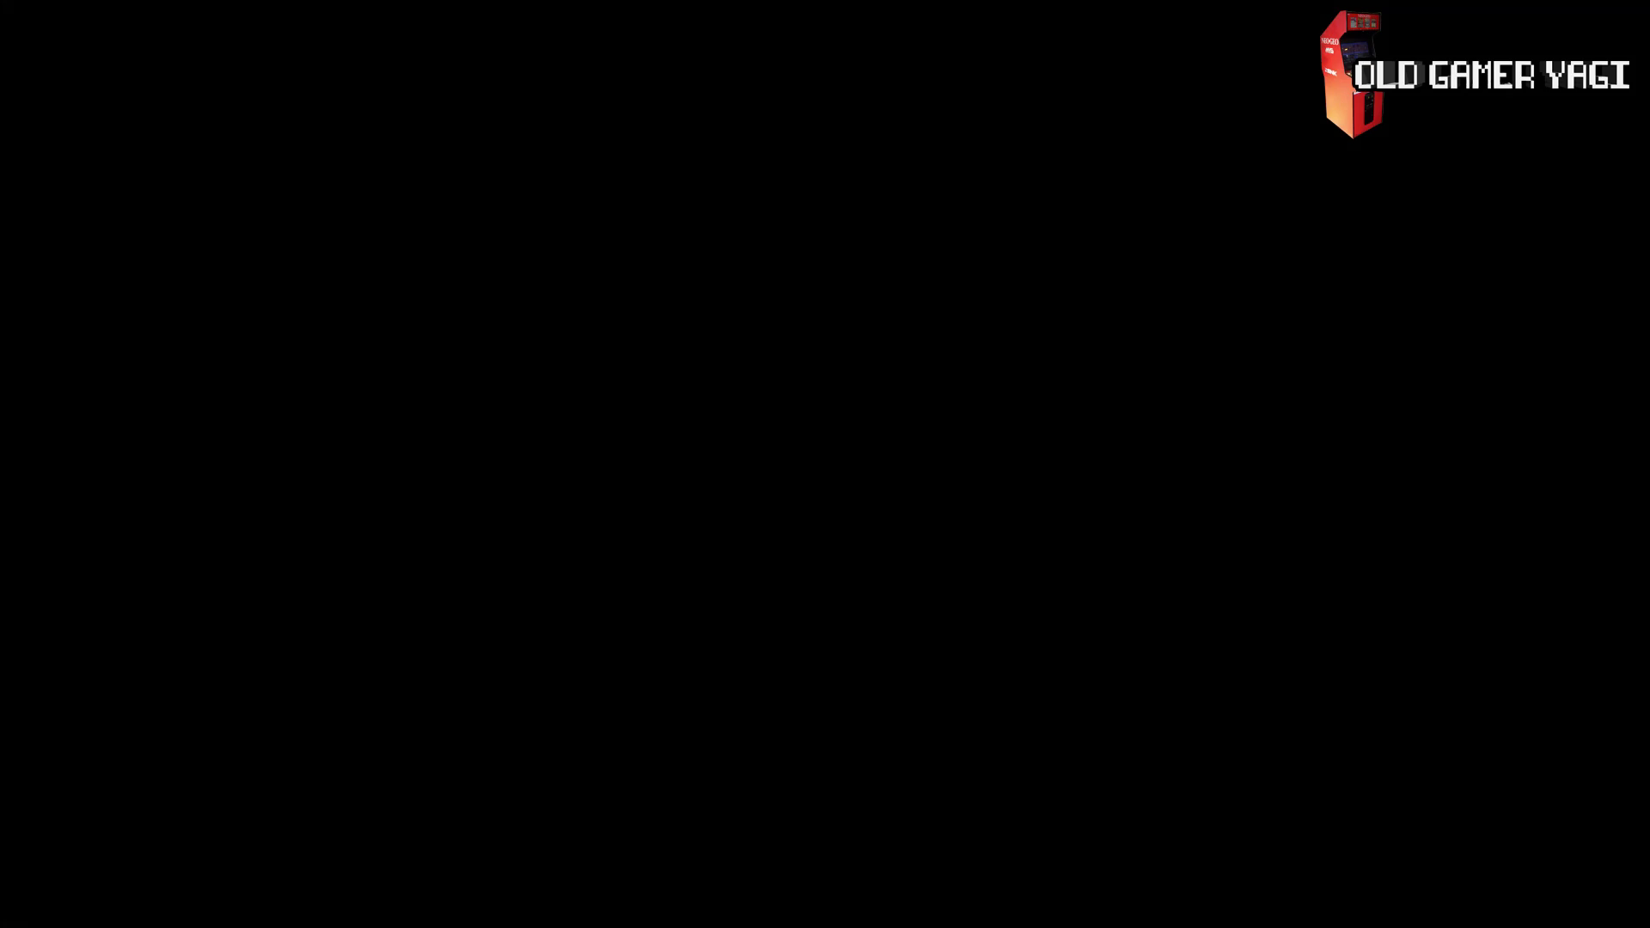
# - Browse up and down the system list to examine the look of the newly applied Retrofix theme
pyautogui.press('Down')
pyautogui.press('Down')
pyautogui.press('Down')
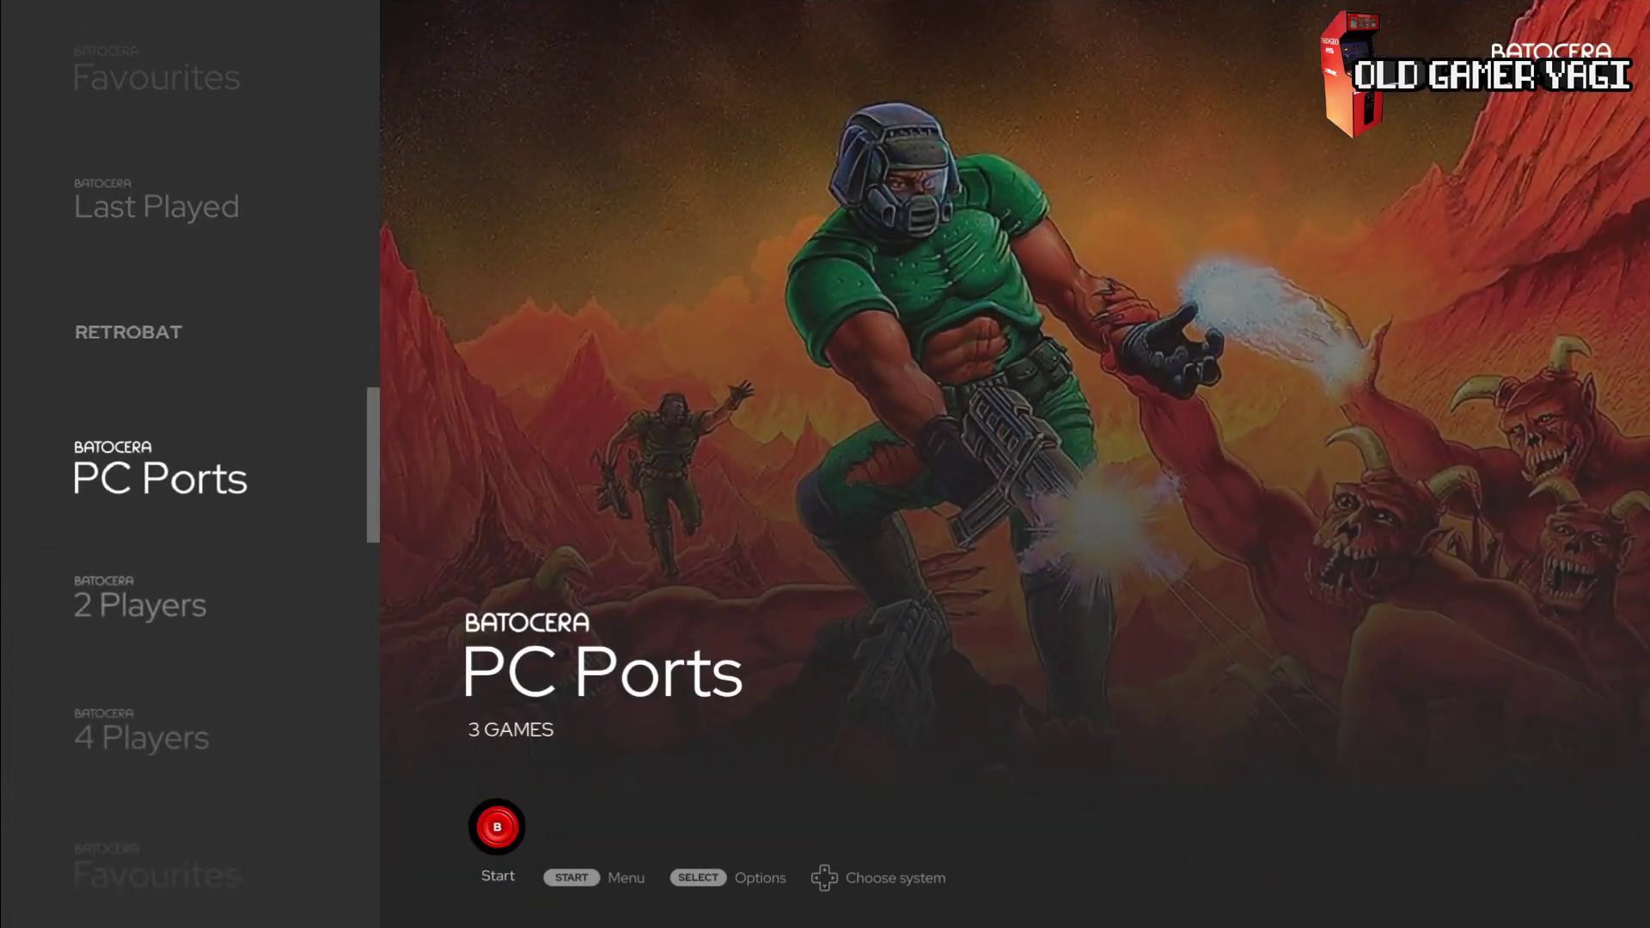
pyautogui.press('Down')
pyautogui.press('Up')
pyautogui.press('Down')
pyautogui.press('Down')
pyautogui.press('Down')
pyautogui.press('Down')
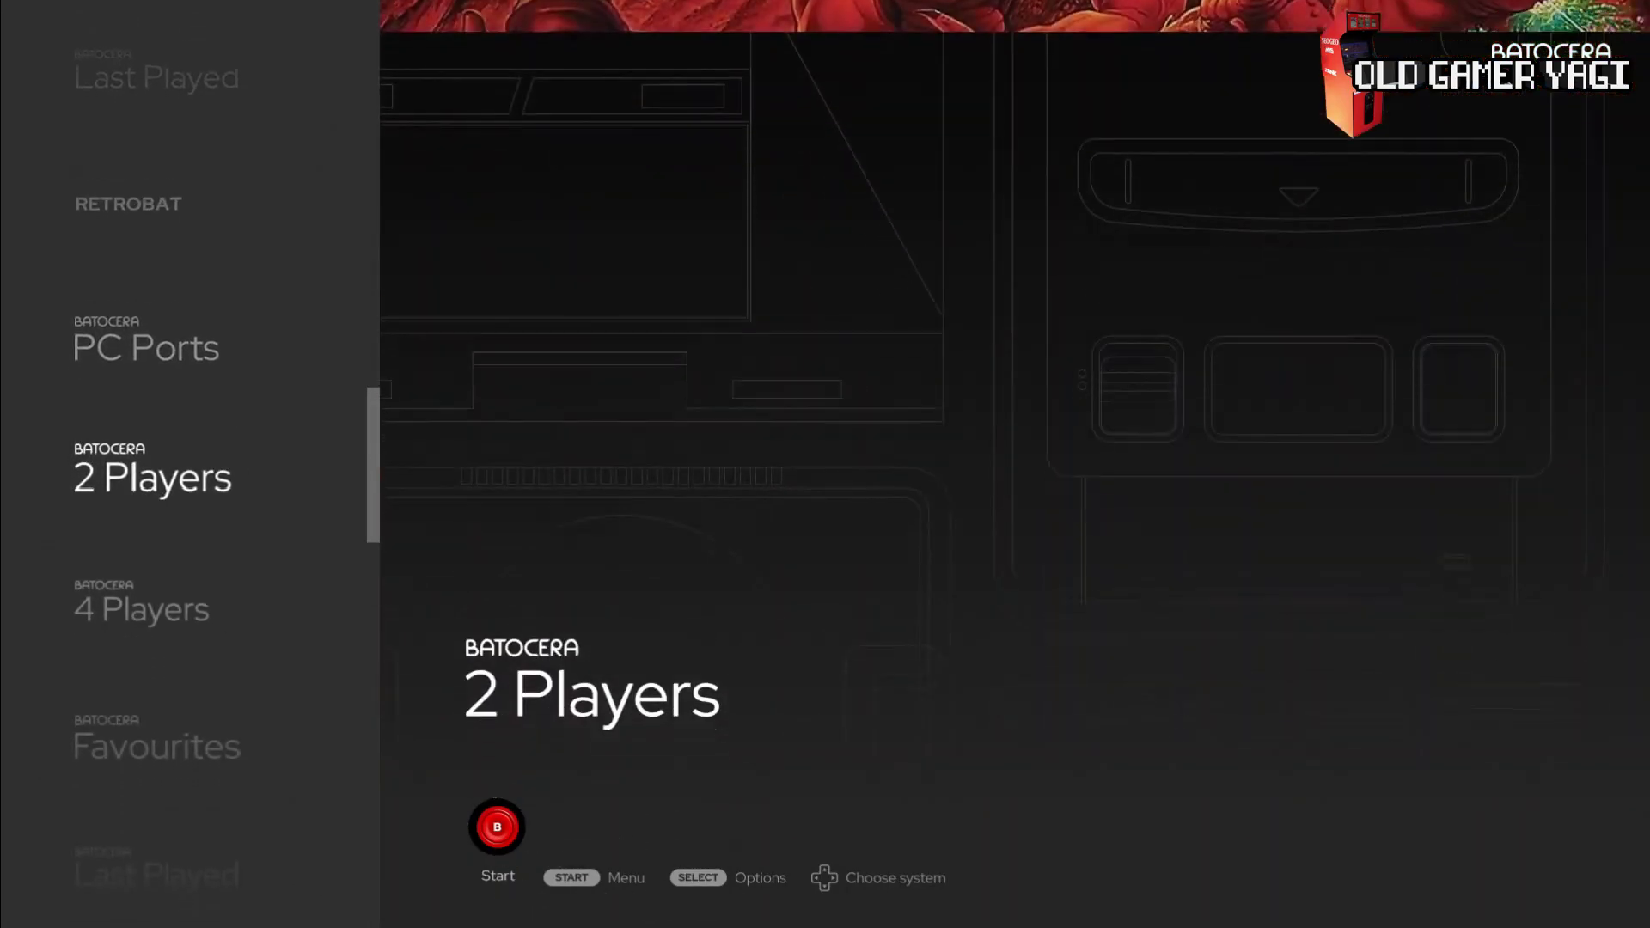
pyautogui.press('Down')
pyautogui.press('Down')
pyautogui.press('Down')
pyautogui.press('Down')
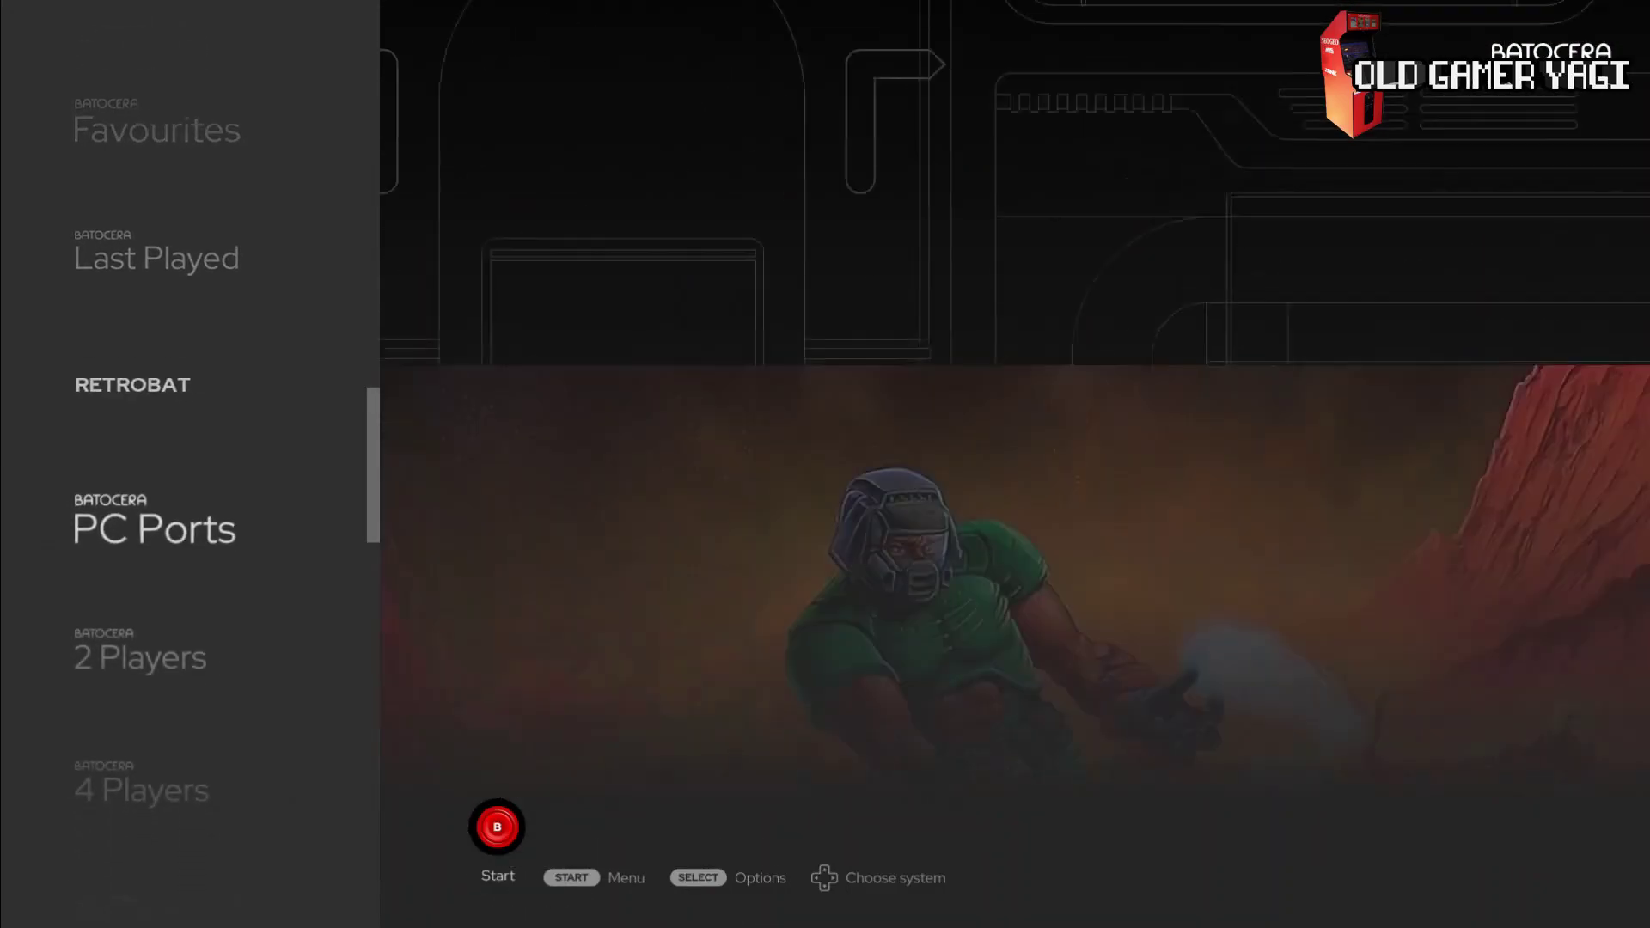
pyautogui.press('Up')
pyautogui.press('Up')
pyautogui.press('Up')
pyautogui.press('Up')
pyautogui.press('Up')
pyautogui.press('Up')
pyautogui.press('Up')
pyautogui.press('Up')
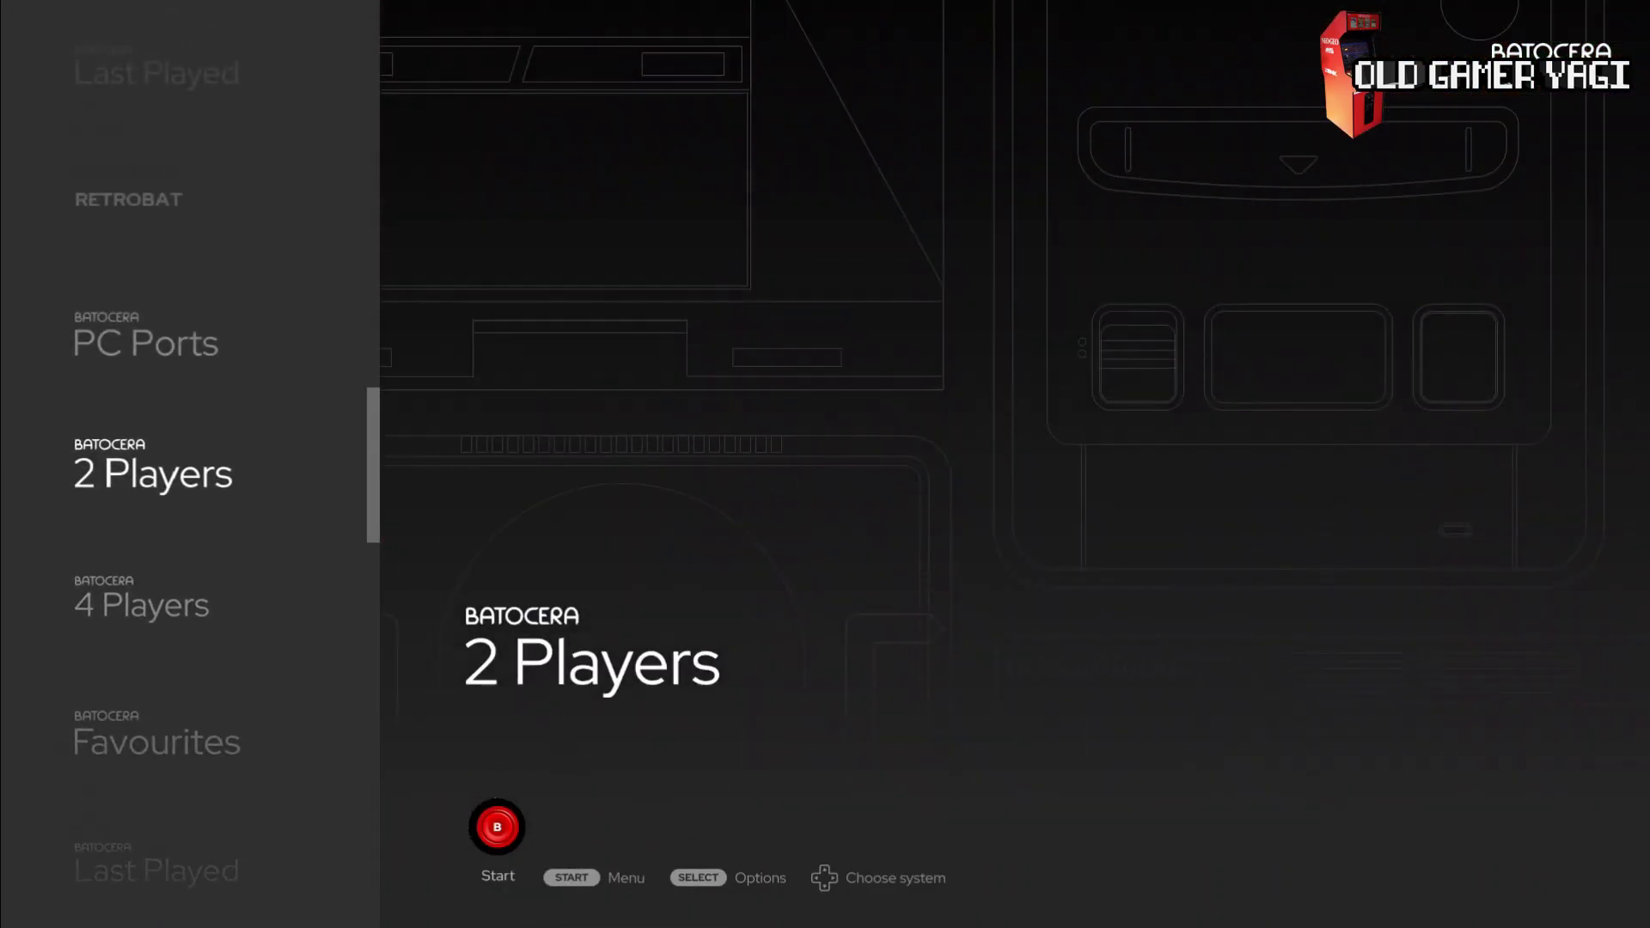
pyautogui.press('Up')
pyautogui.press('Up')
pyautogui.press('Up')
pyautogui.press('Up')
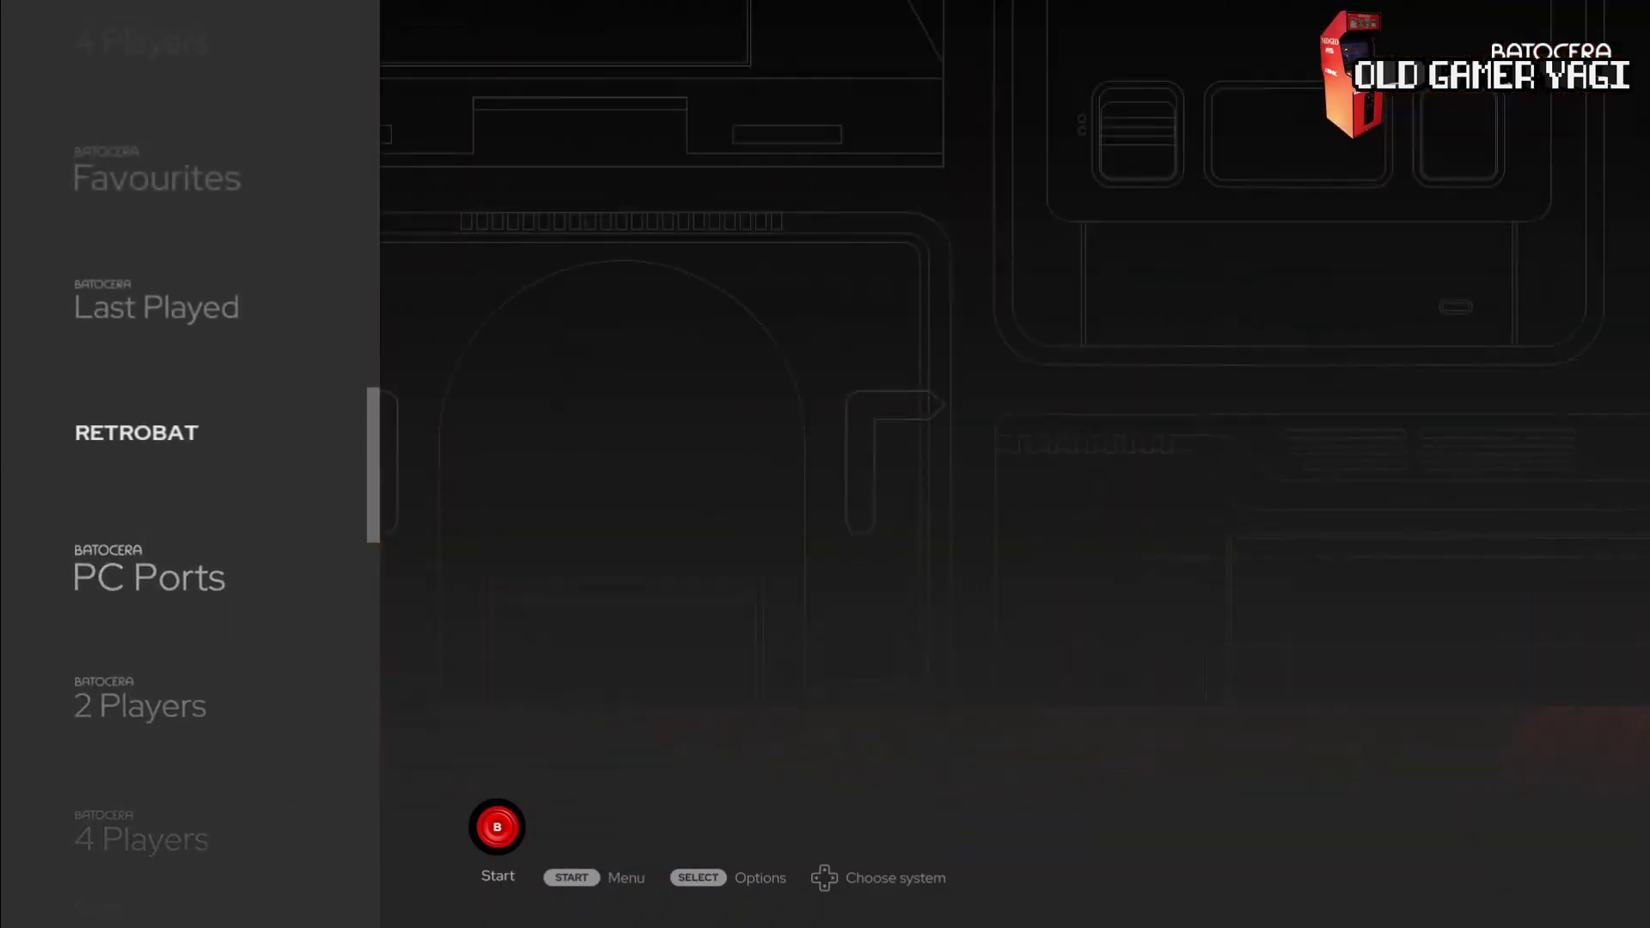
pyautogui.press('Down')
pyautogui.press('Down')
pyautogui.press('Down')
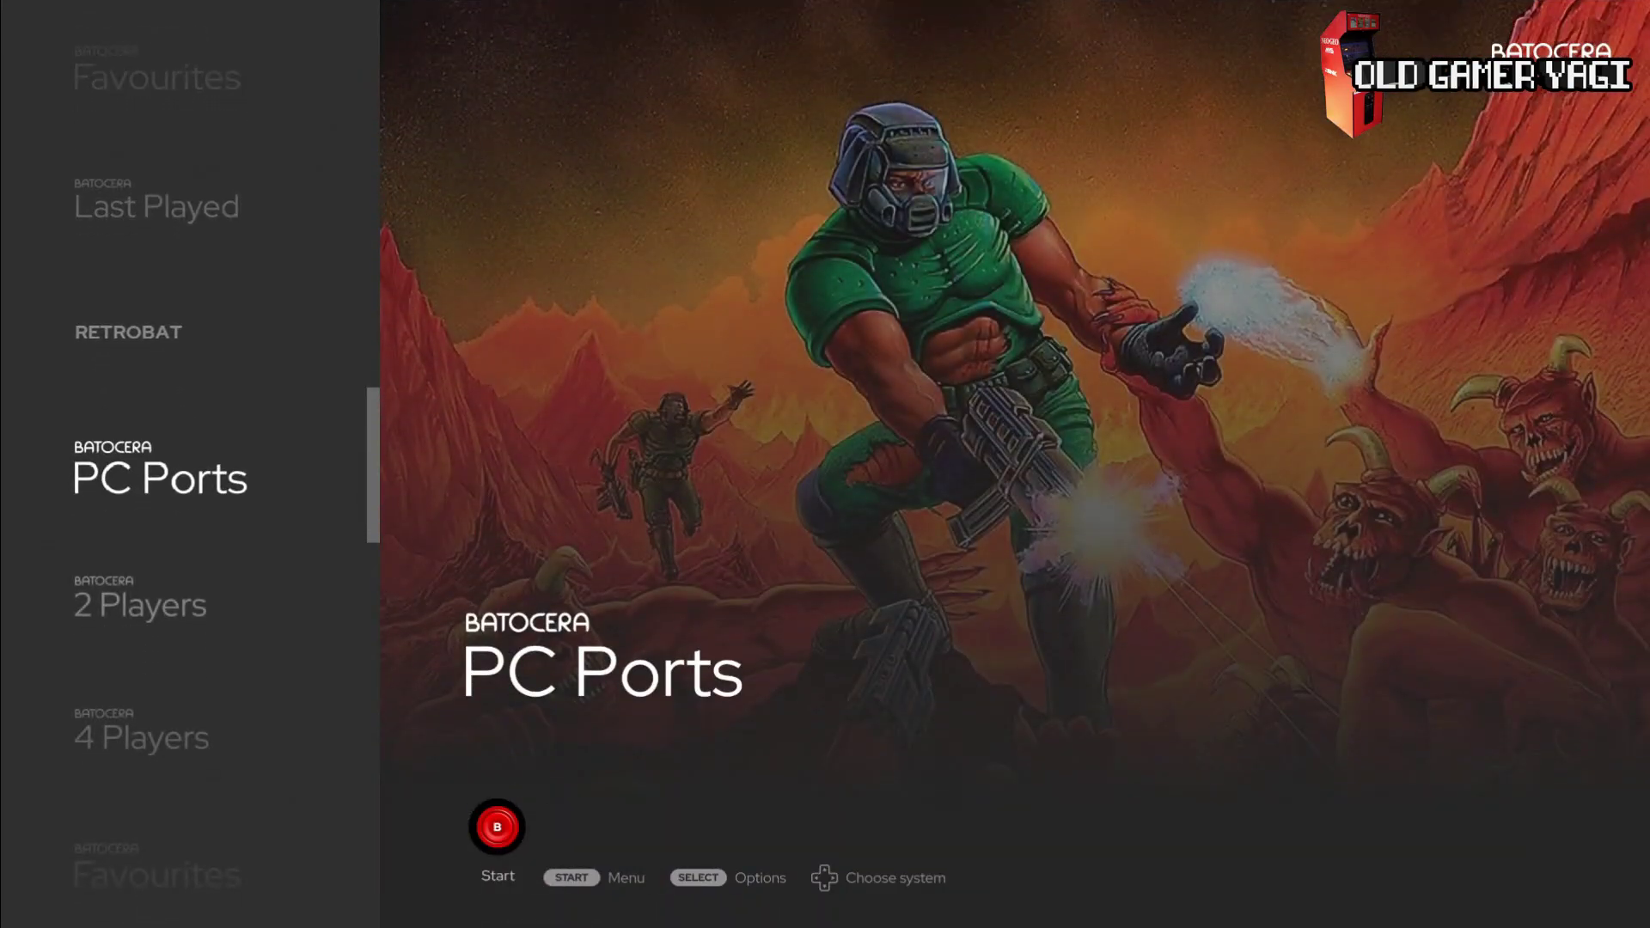
pyautogui.press('Down')
pyautogui.press('Down')
pyautogui.press('Down')
pyautogui.press('Down')
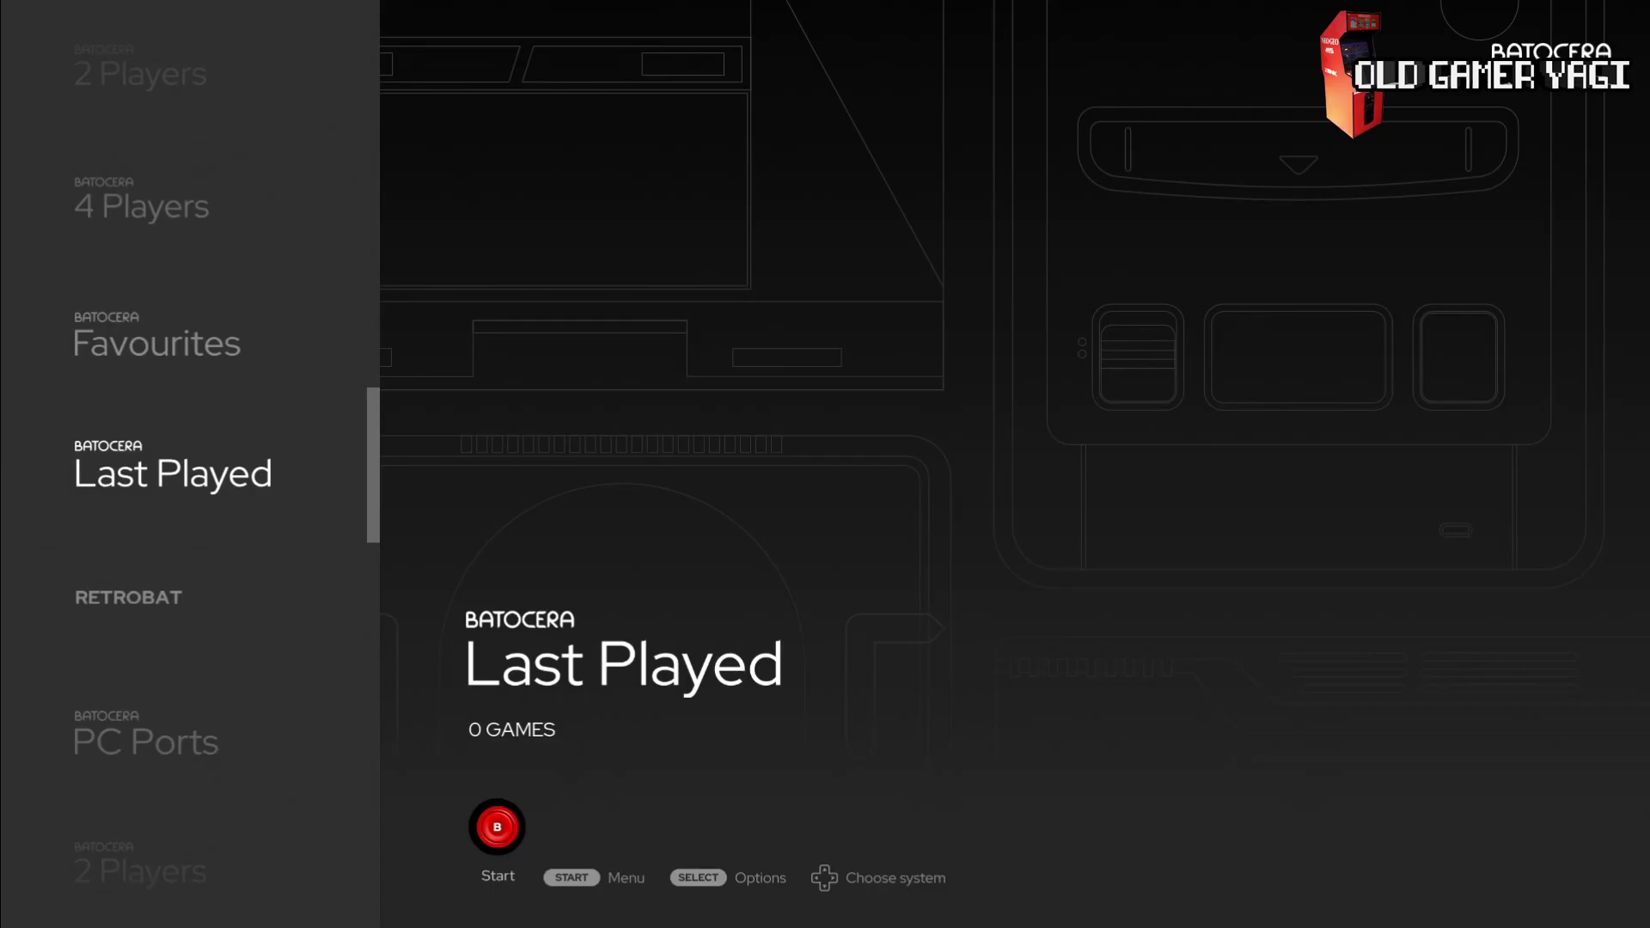
# - Quit RetroBat and return to the Windows desktop
pyautogui.press('Escape')
pyautogui.press('Up')
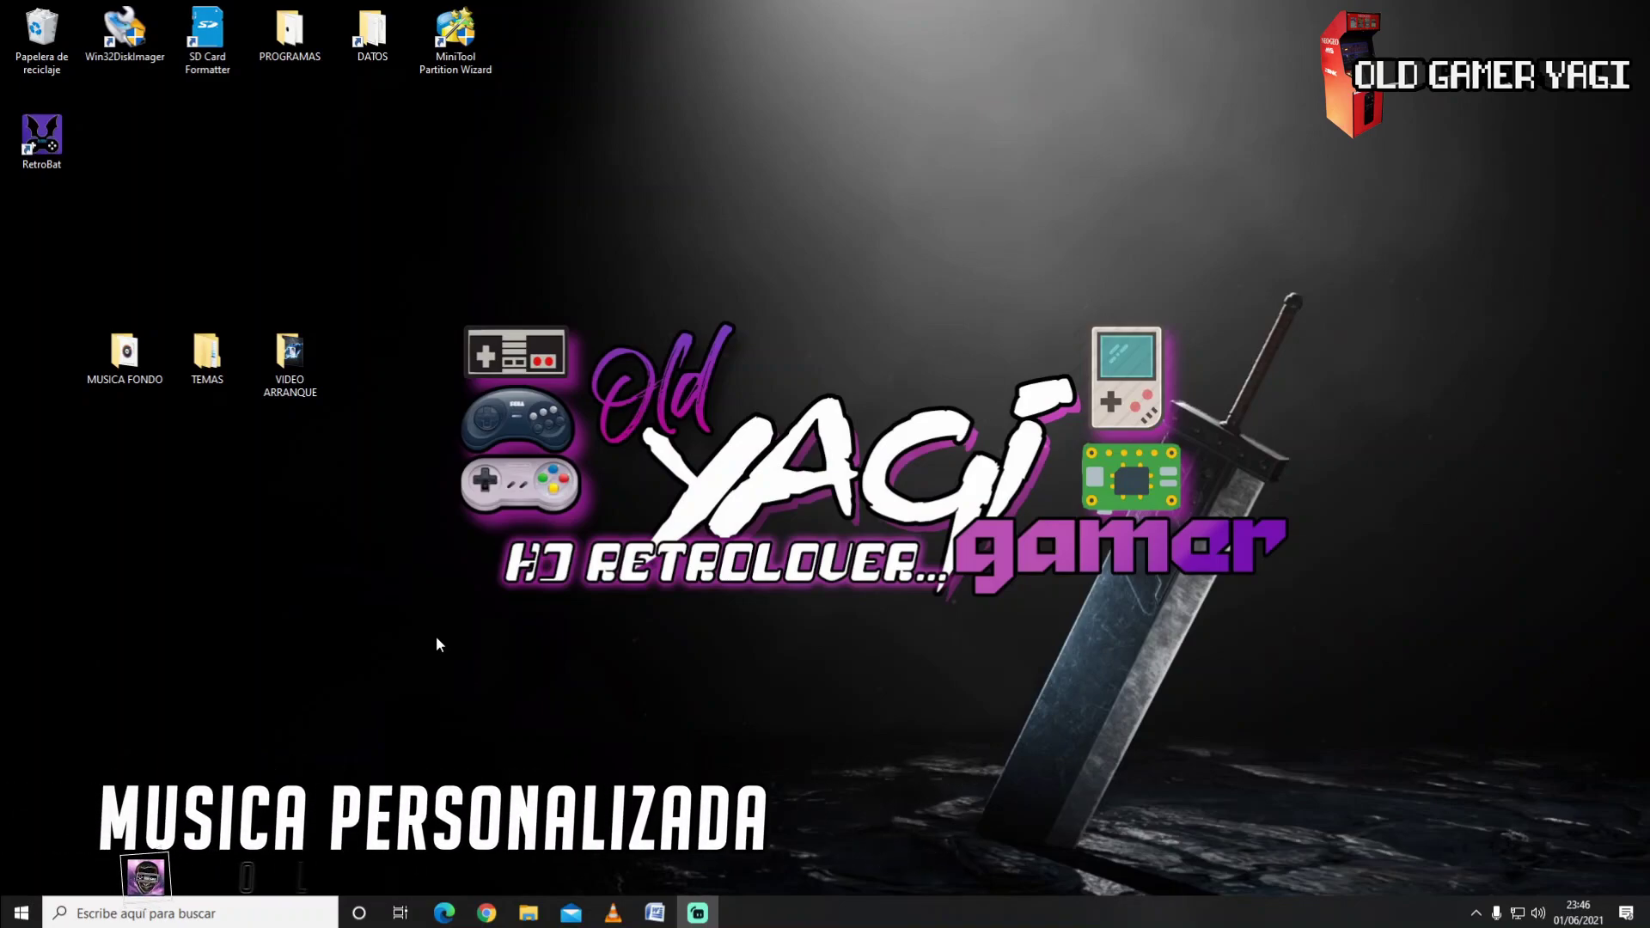
# - Open the MUSICA FONDO desktop folder and play March_On.mp3 to preview the background track
pyautogui.doubleClick(125, 354)
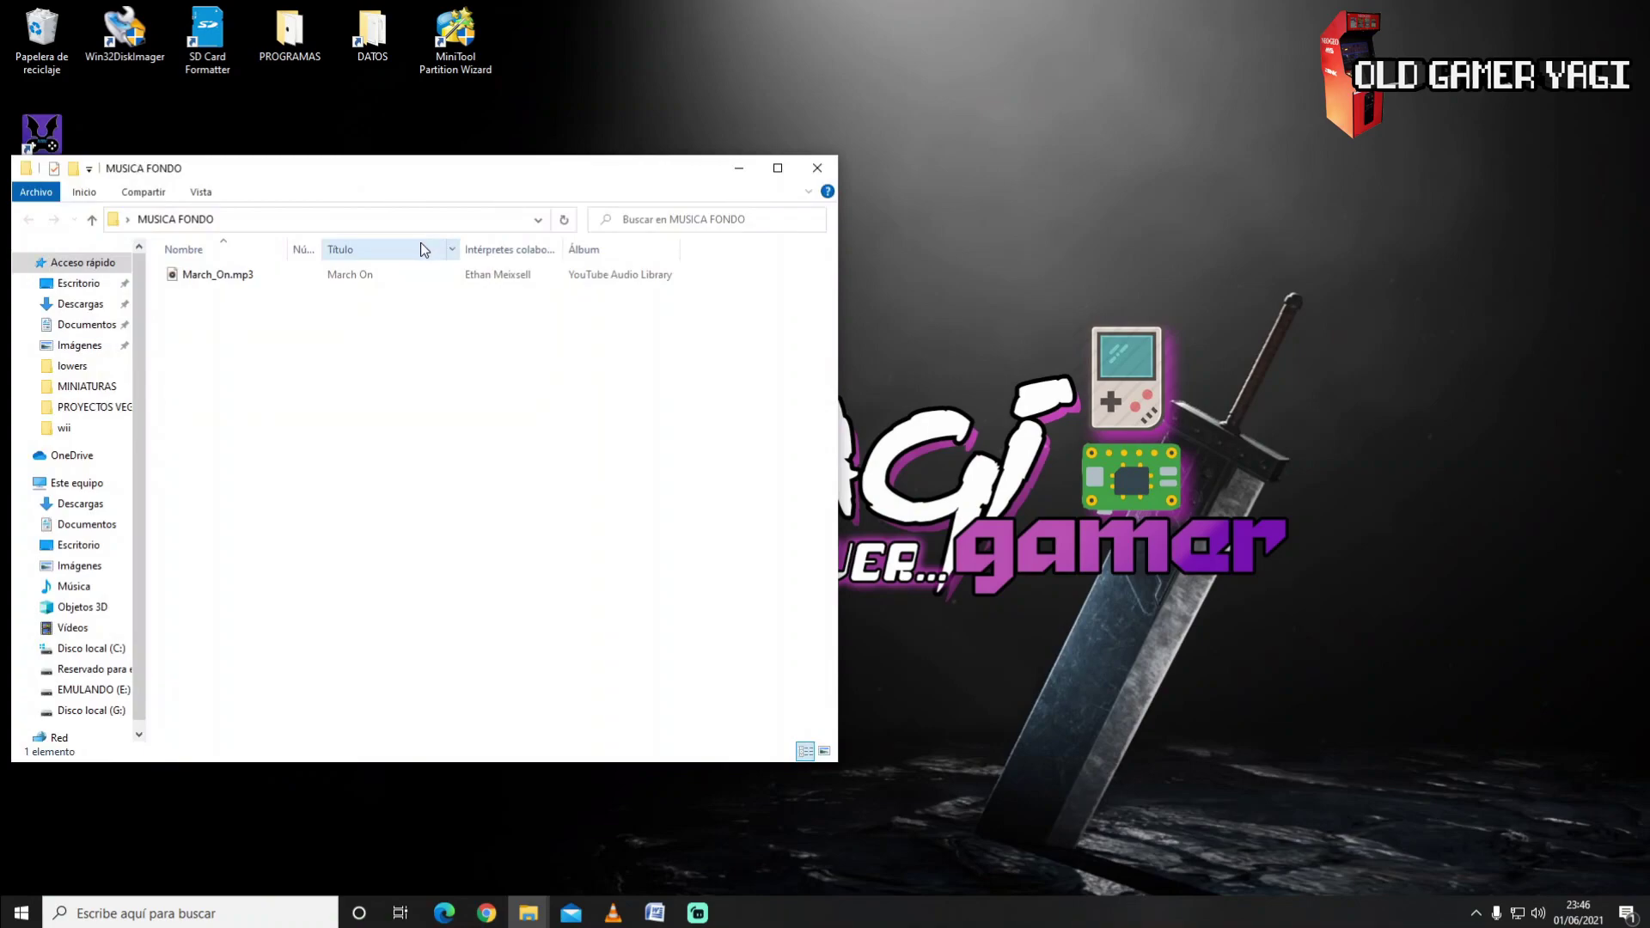
pyautogui.click(221, 286)
pyautogui.doubleClick(221, 286)
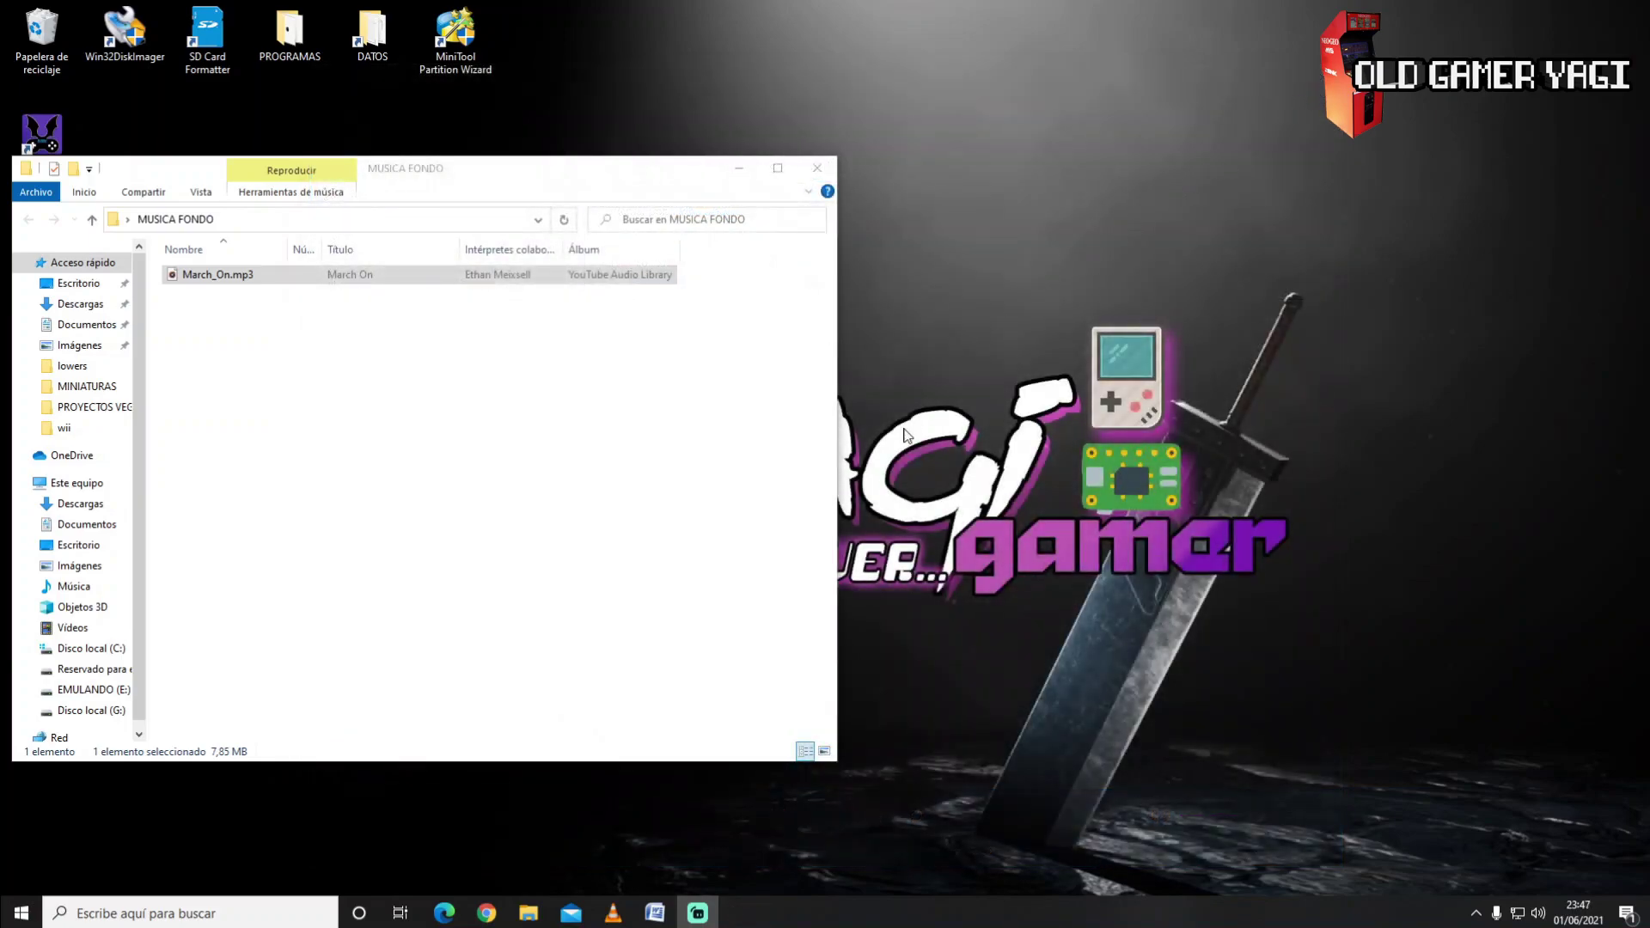
# - Copy March_On.mp3 from the MUSICA FONDO folder into RetroBat's emulationstation/.emulationstation/music folder
pyautogui.moveTo(529, 912)
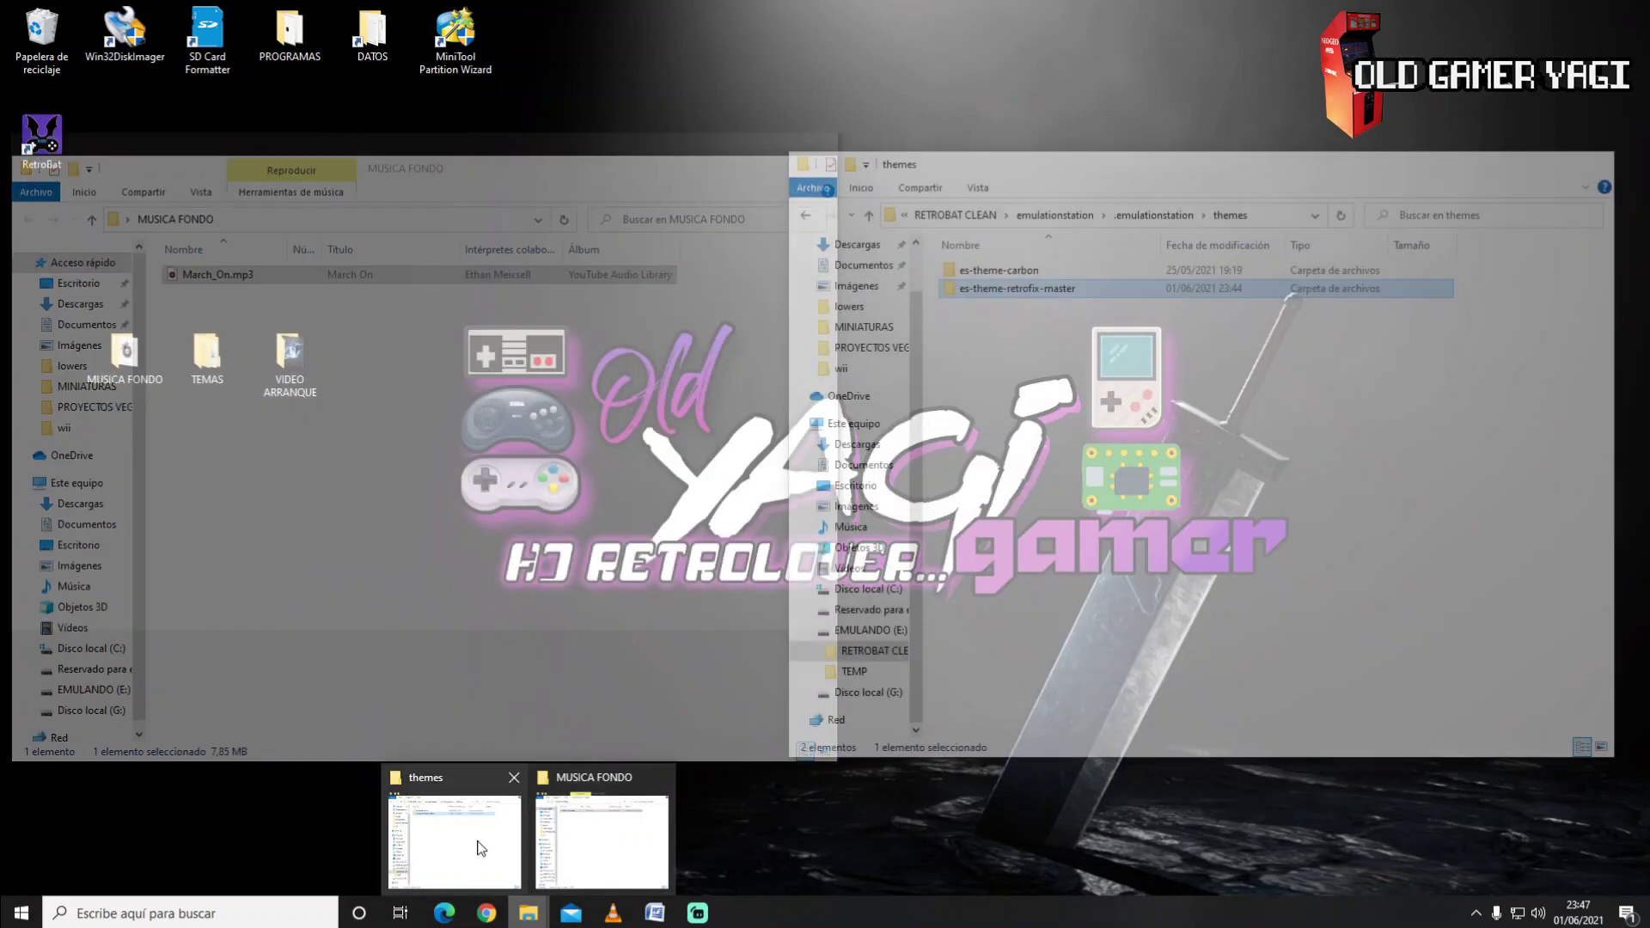
pyautogui.click(481, 848)
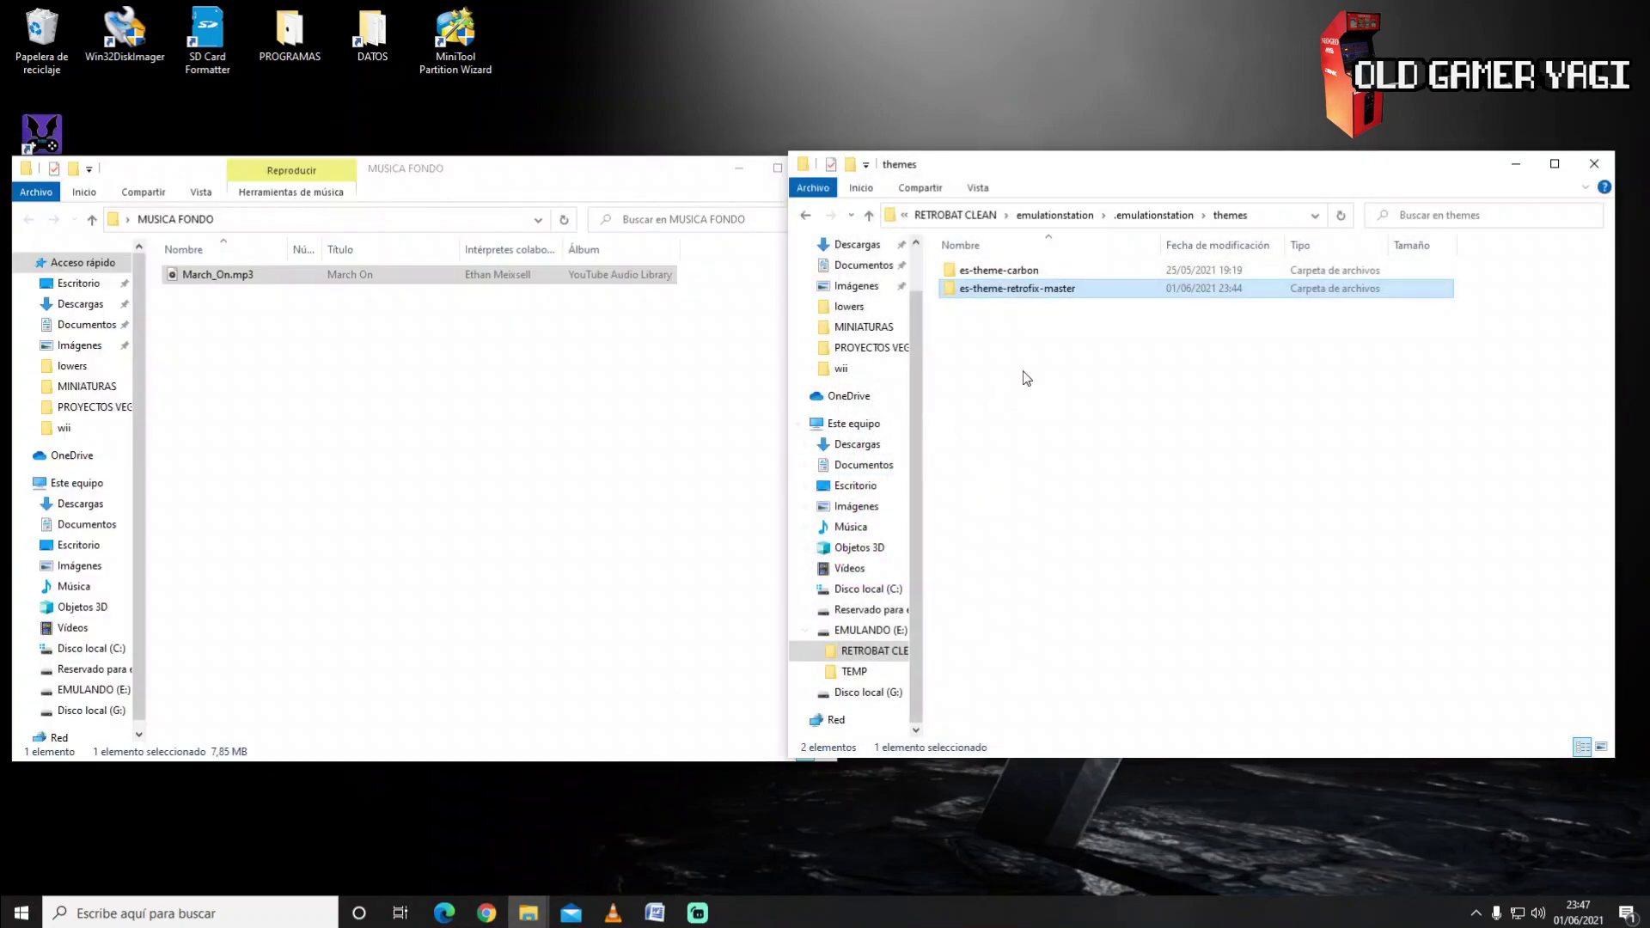
pyautogui.click(1156, 219)
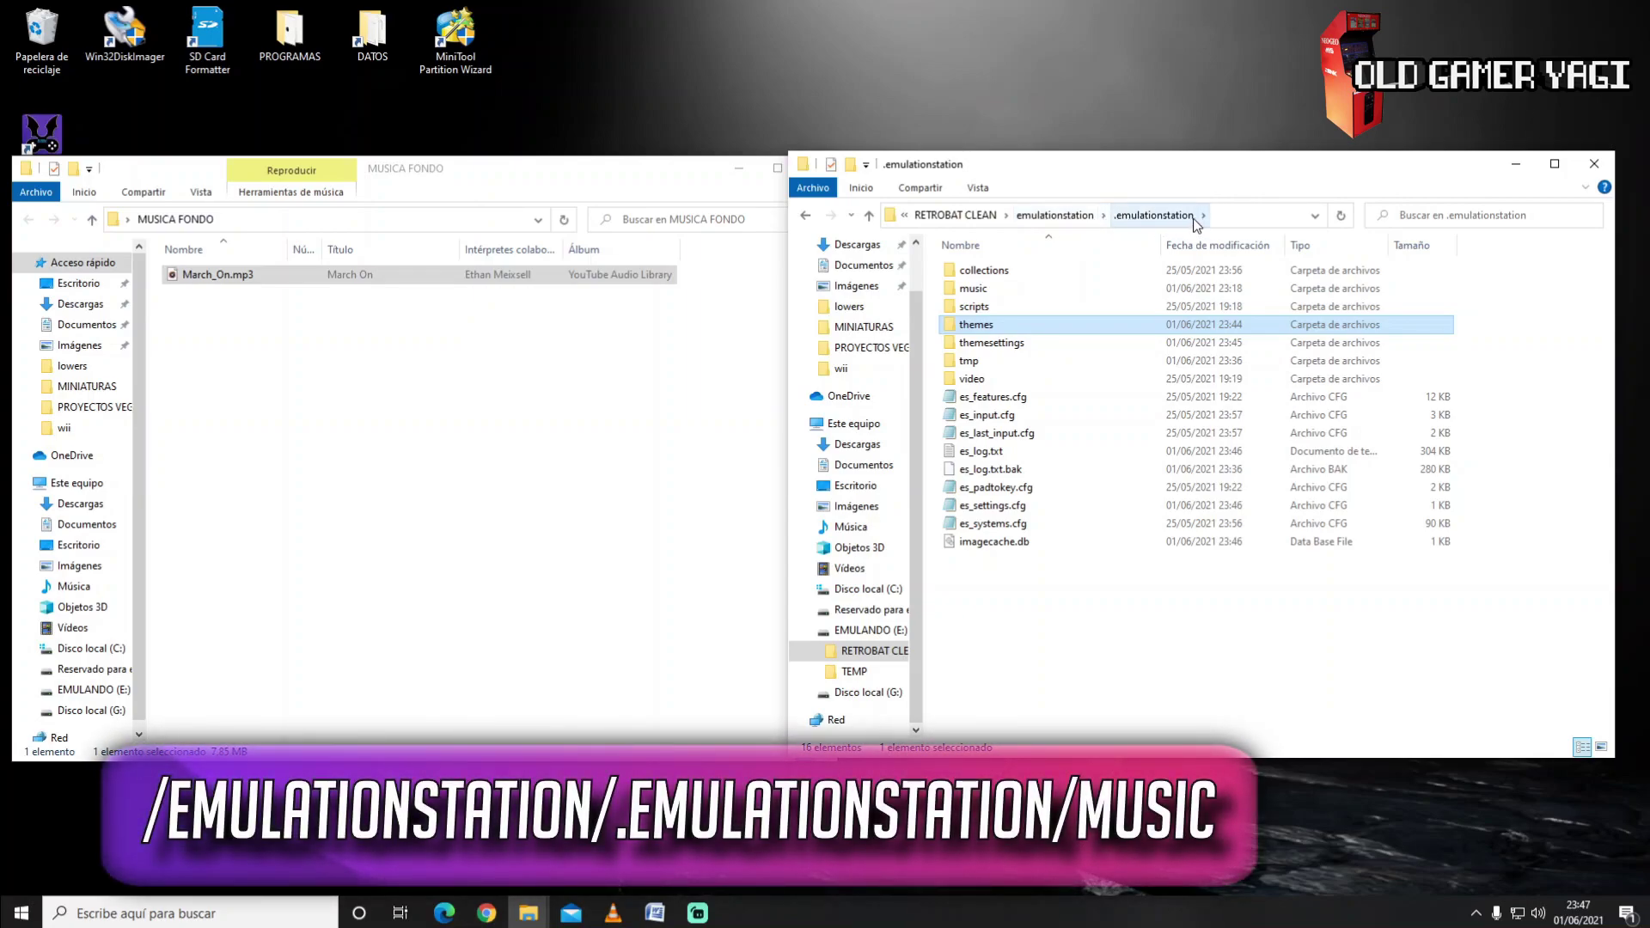
pyautogui.doubleClick(968, 292)
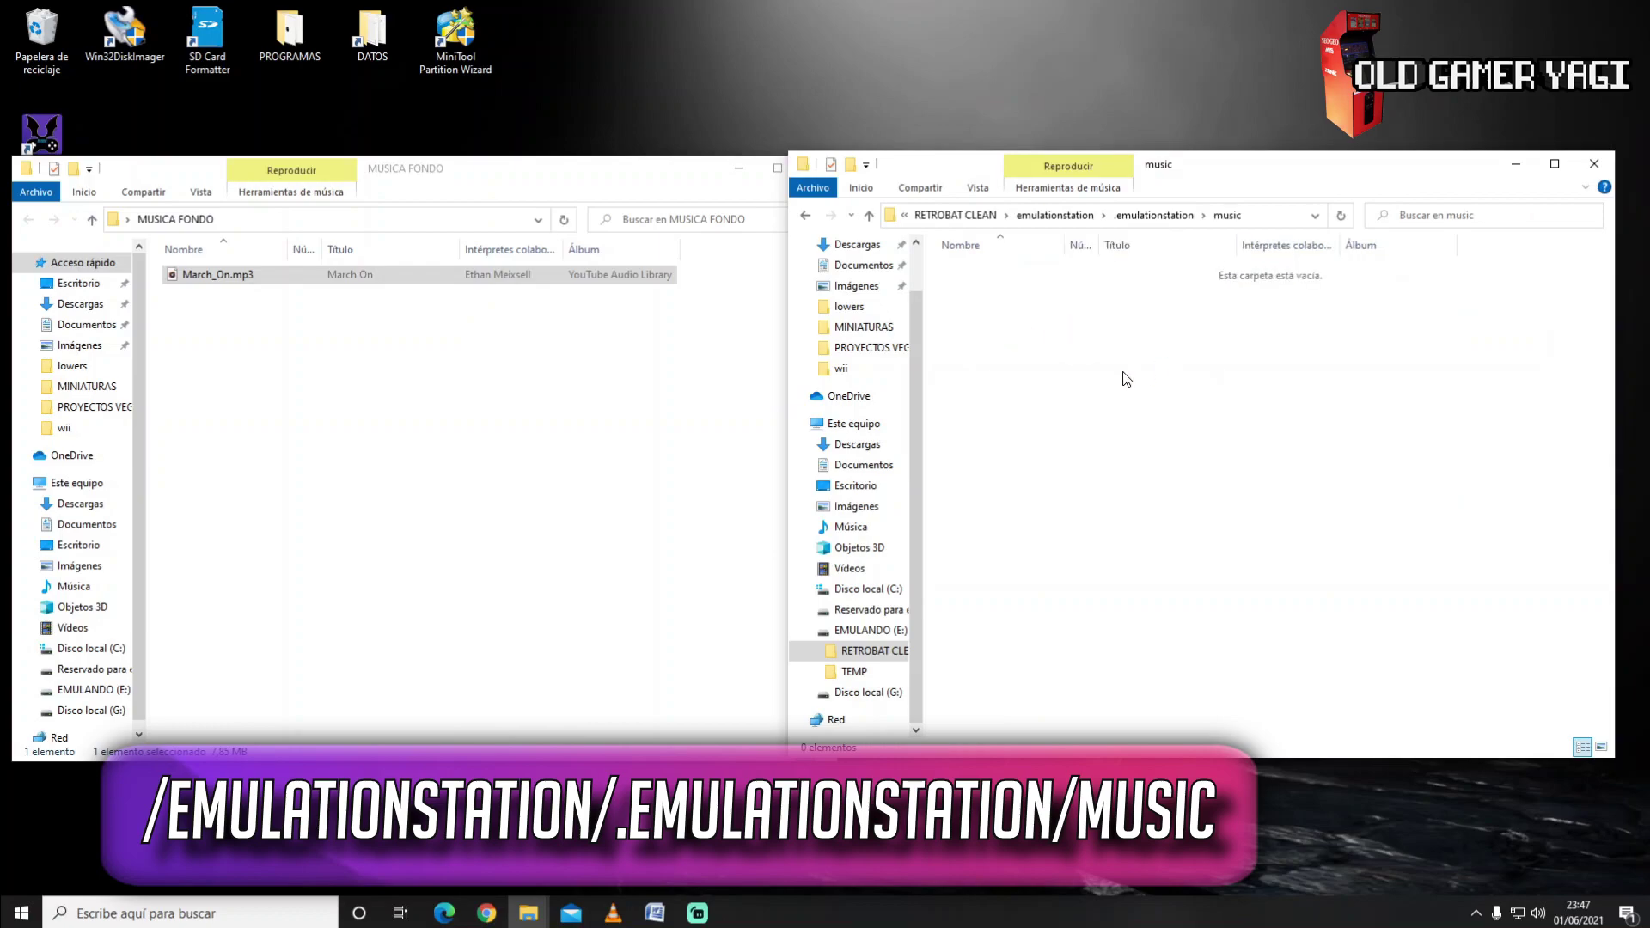
pyautogui.click(217, 283)
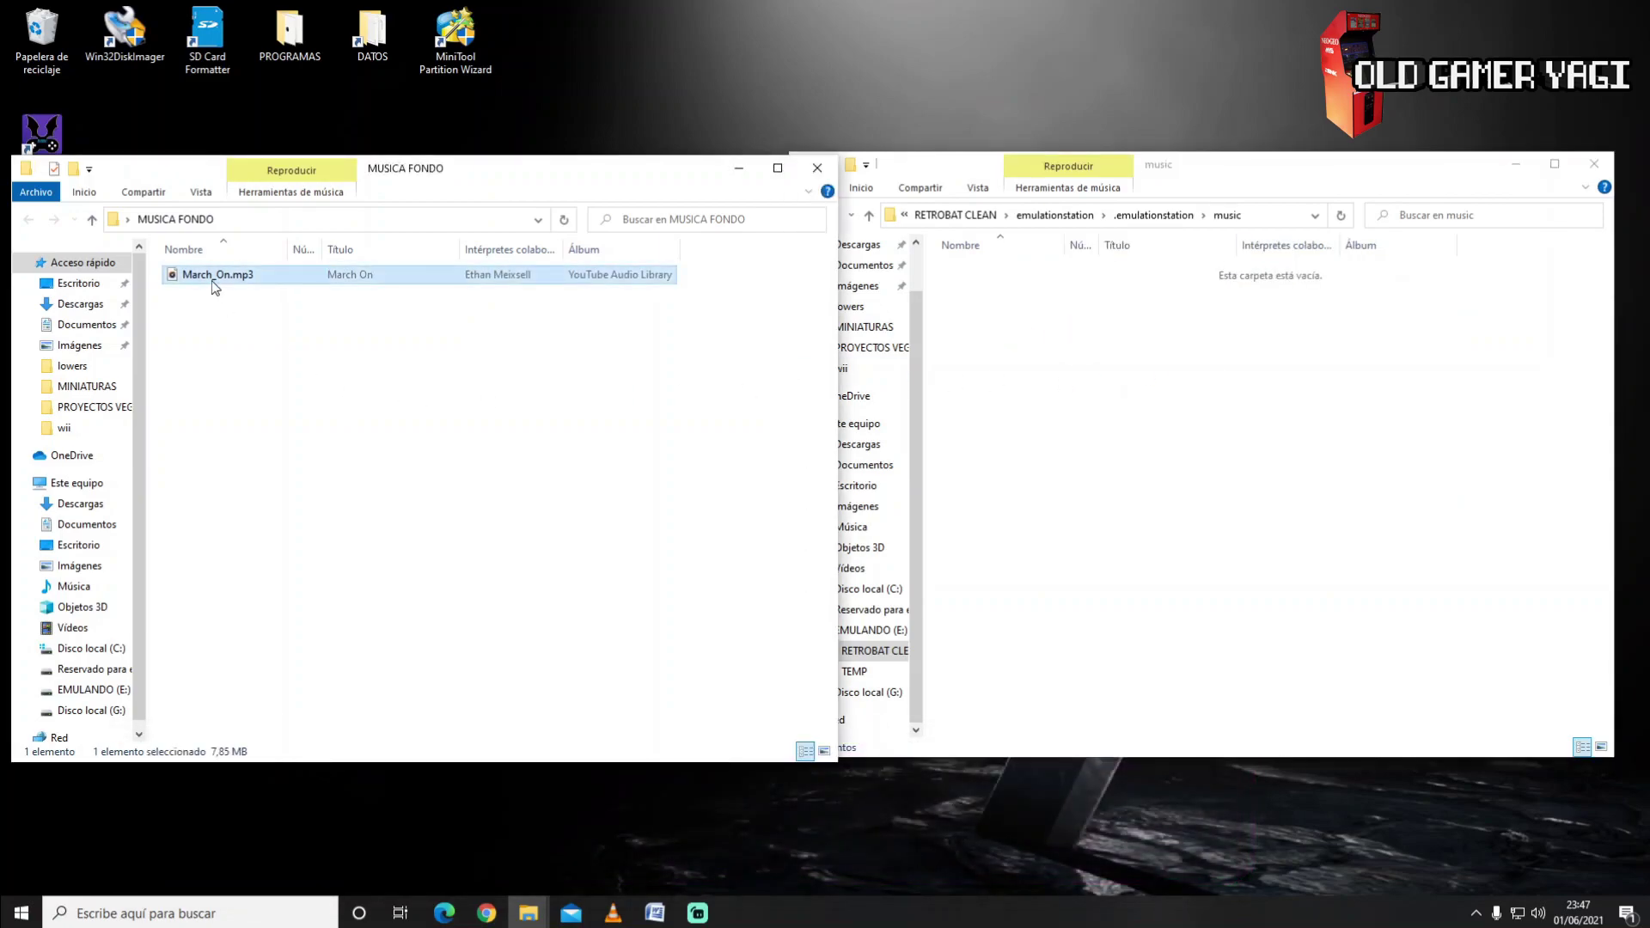
pyautogui.rightClick(214, 279)
pyautogui.click(258, 671)
pyautogui.rightClick(1140, 428)
pyautogui.click(1160, 540)
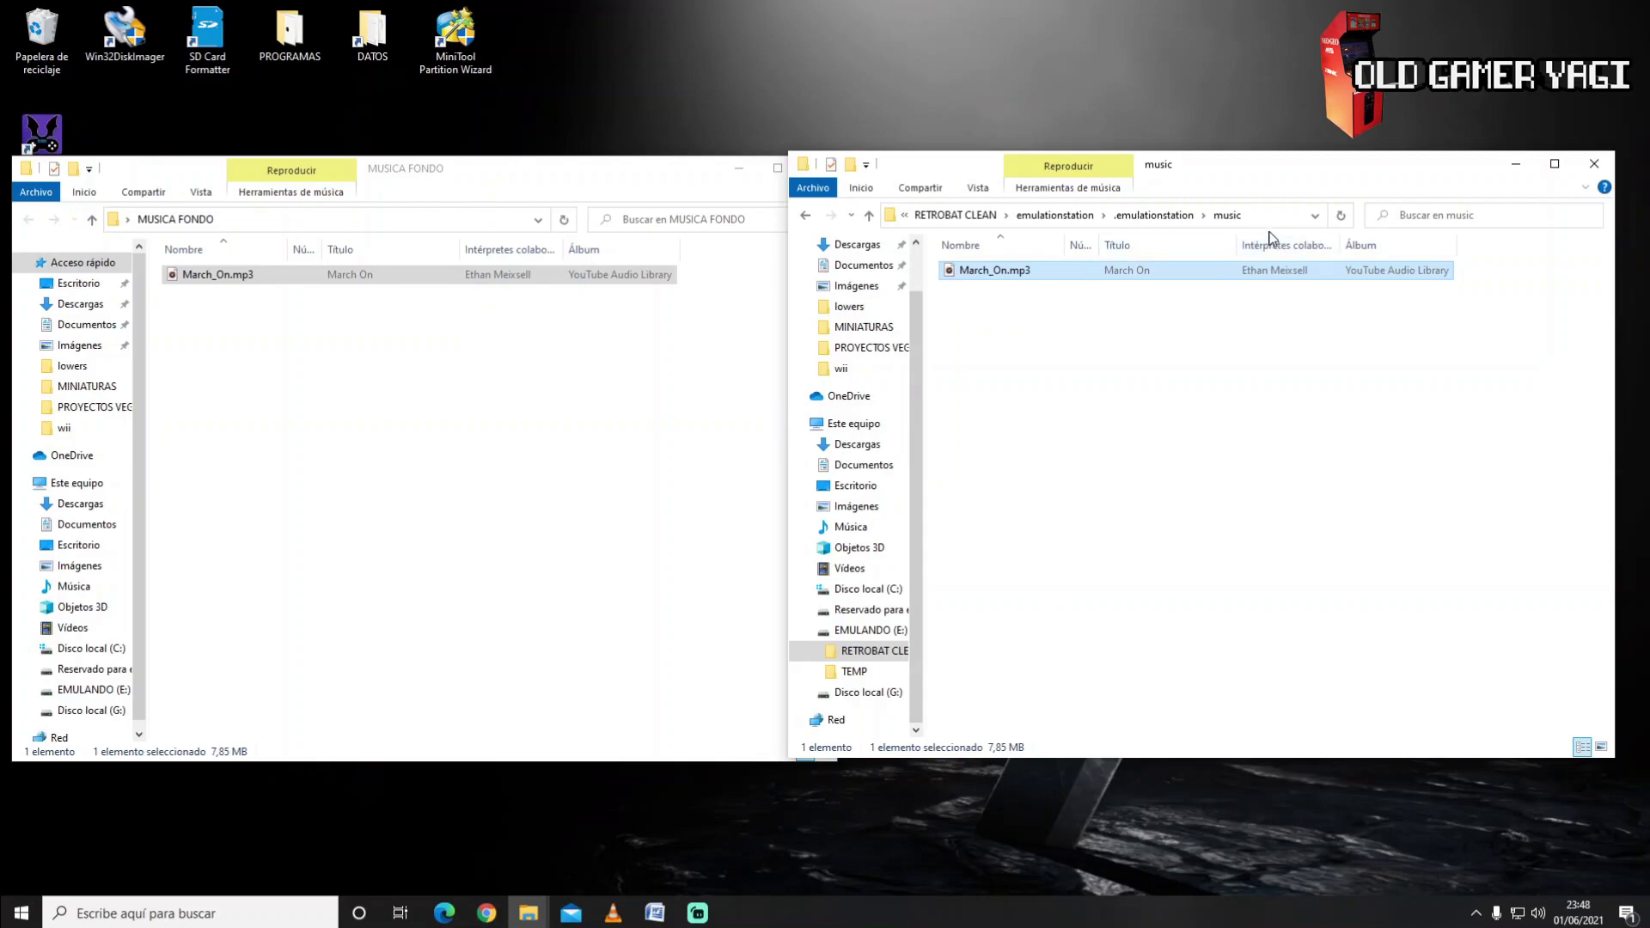
# - Clear both folder windows off the desktop and launch RetroBat to listen to the new background music
pyautogui.click(1515, 170)
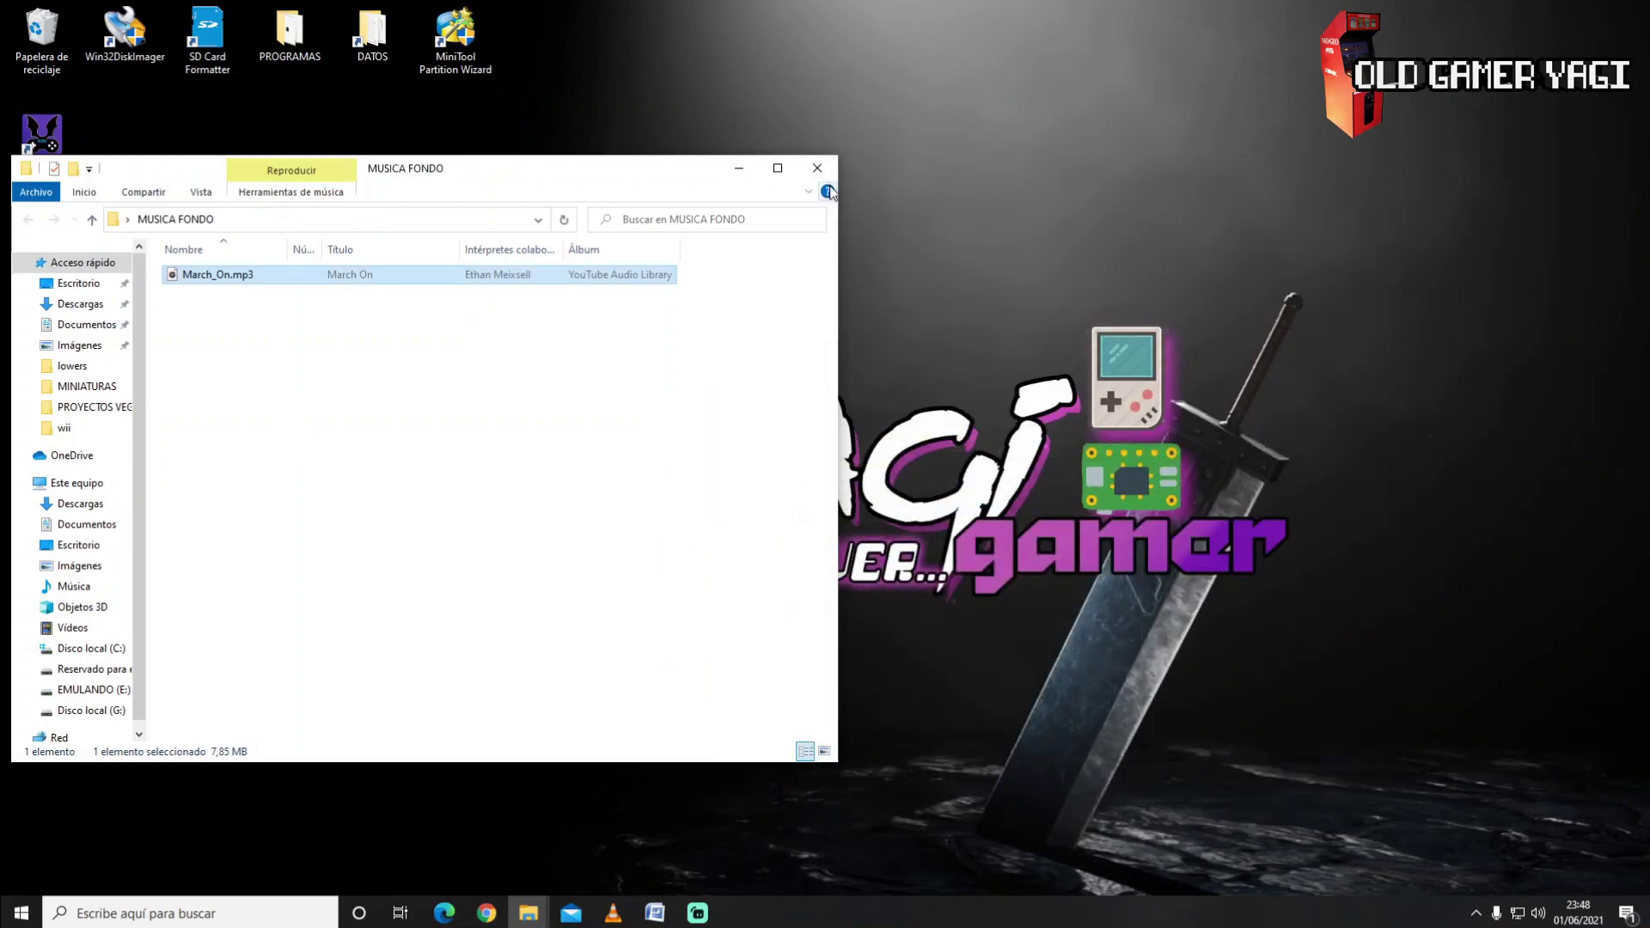
pyautogui.click(810, 179)
pyautogui.click(41, 137)
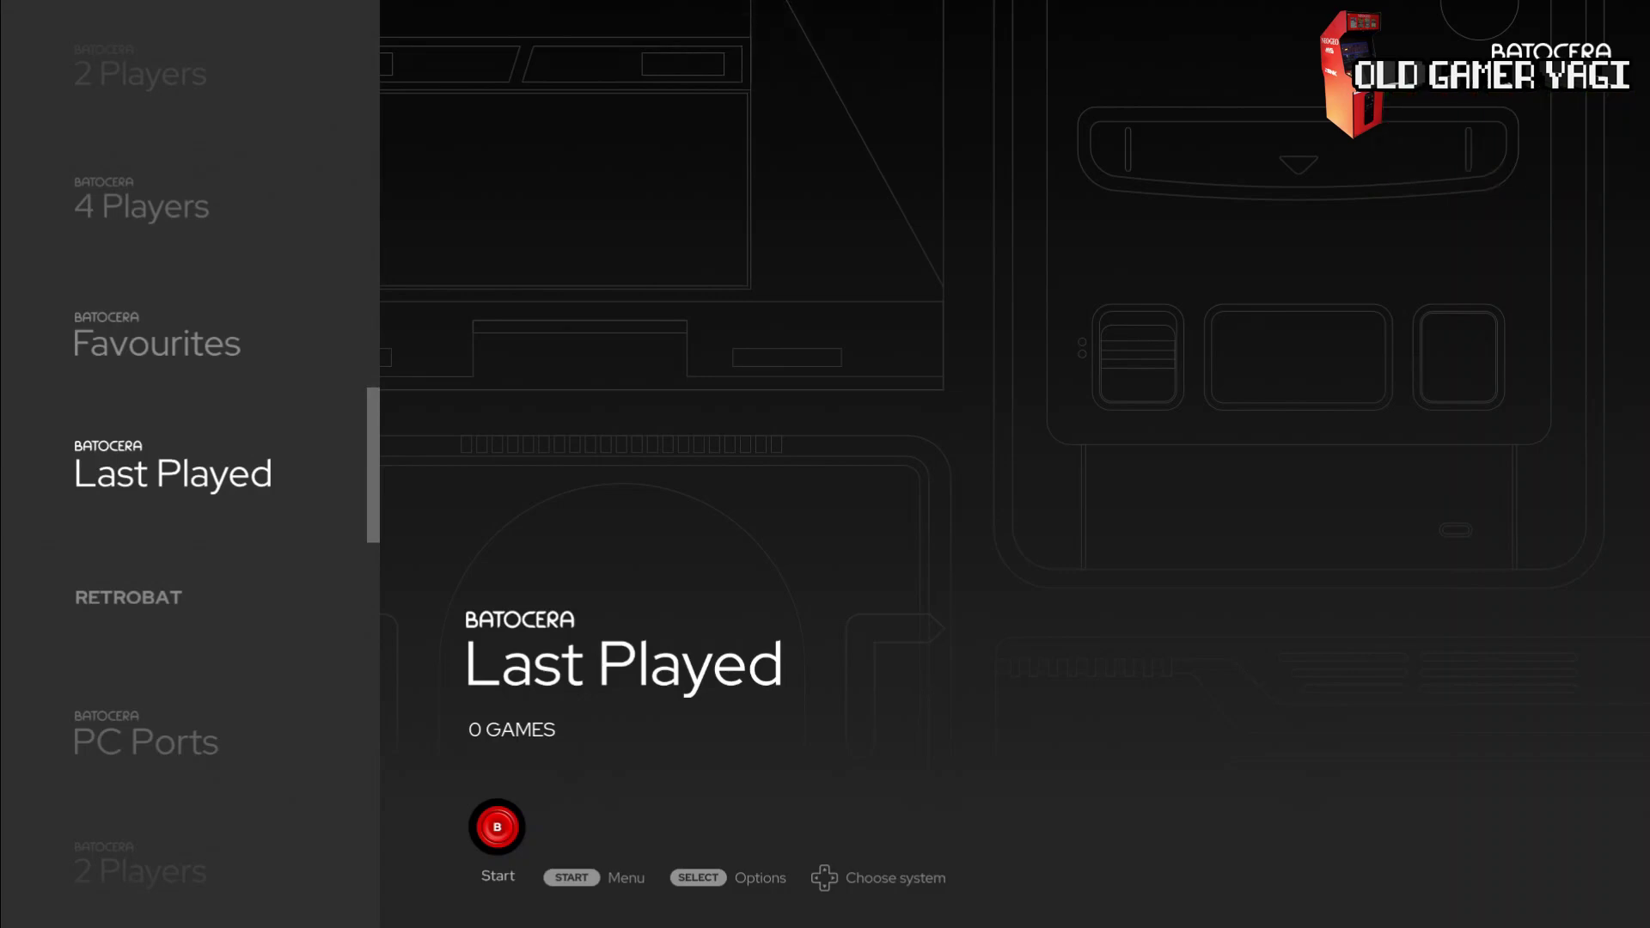
# - Quit RetroBat and return to the Windows desktop
pyautogui.press('F1')
pyautogui.press('Up')
pyautogui.press('Return')
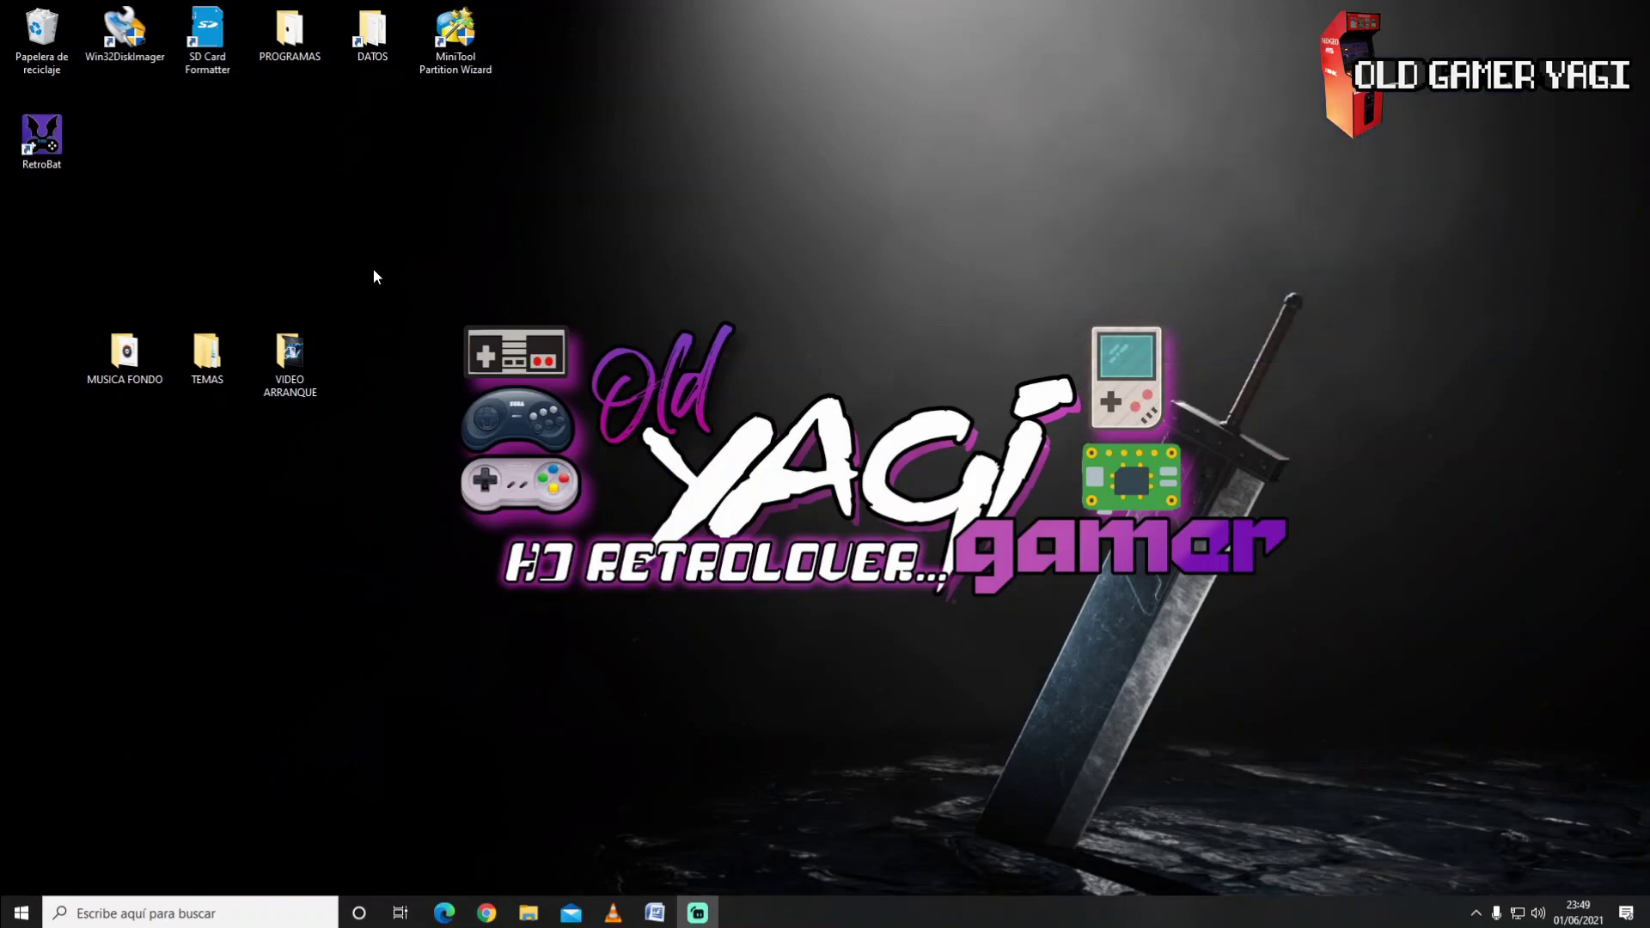
# - Open the VIDEO ARRANQUE desktop folder and play INTRO 2021_FINAL.mp4 to preview the custom startup video
pyautogui.doubleClick(292, 353)
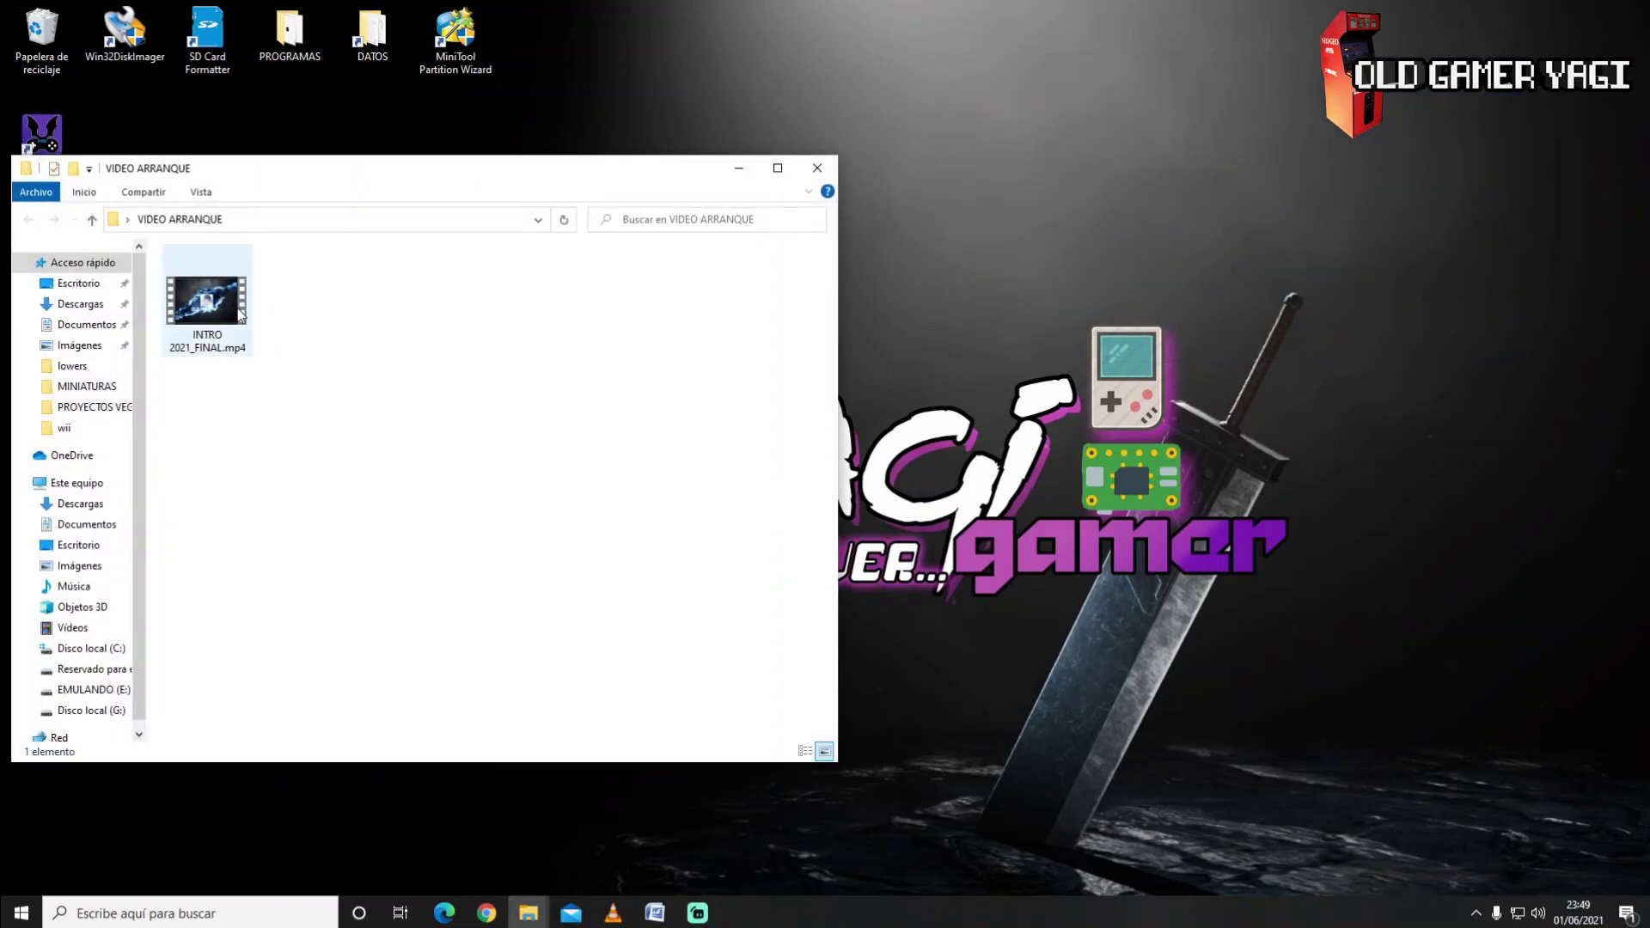
pyautogui.moveTo(209, 309)
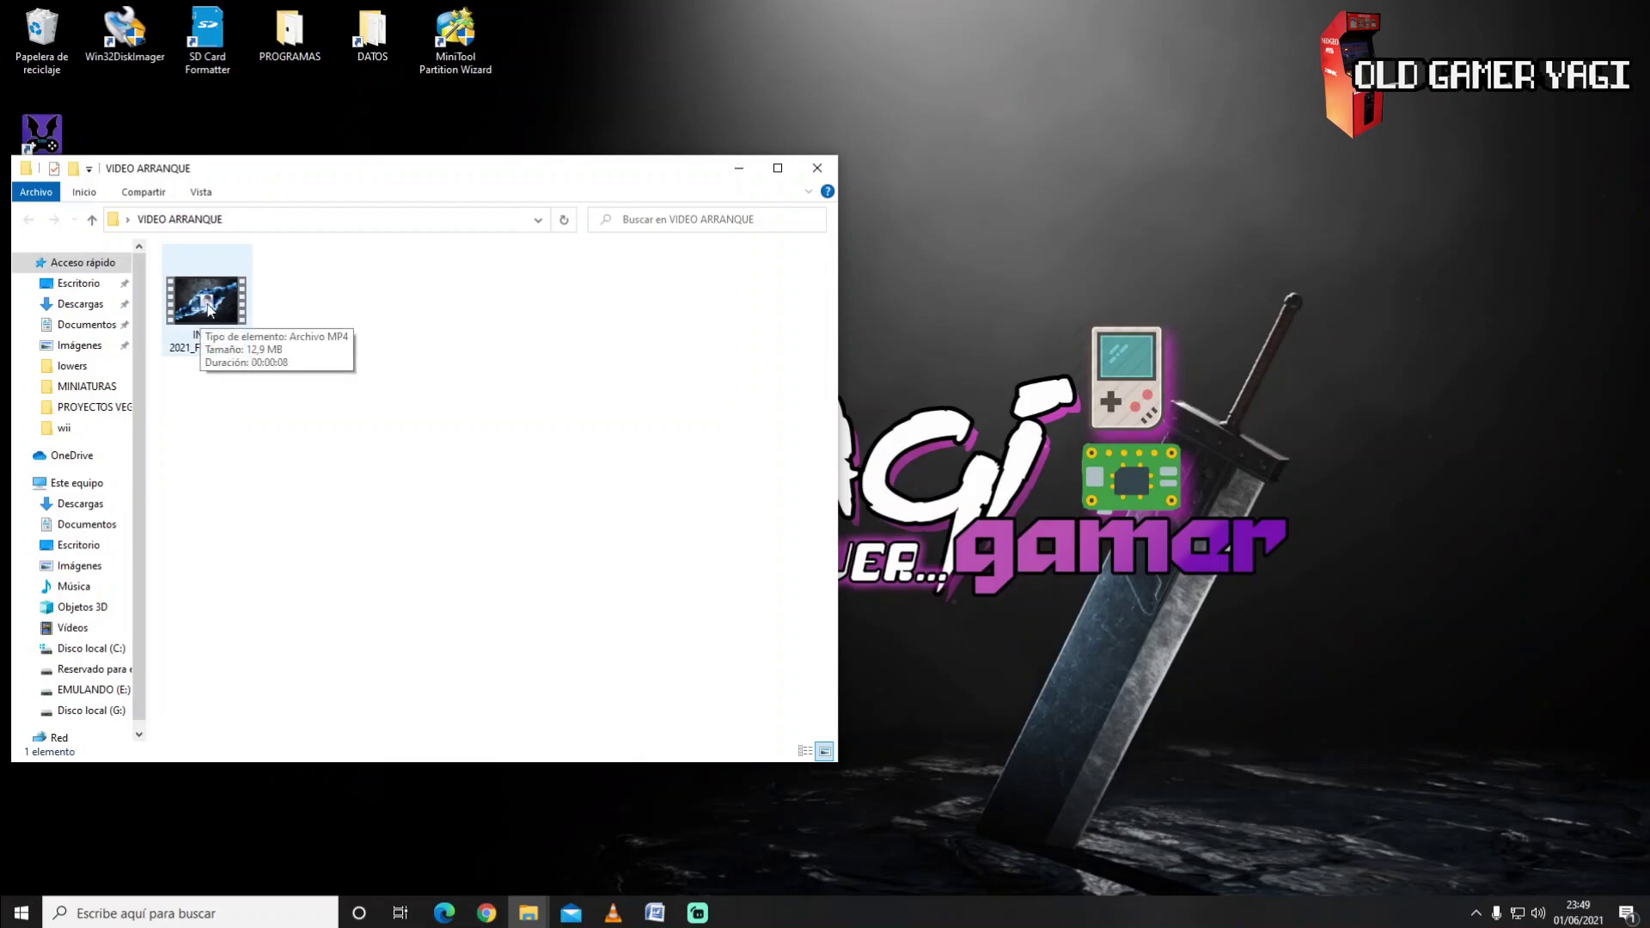
pyautogui.doubleClick(211, 306)
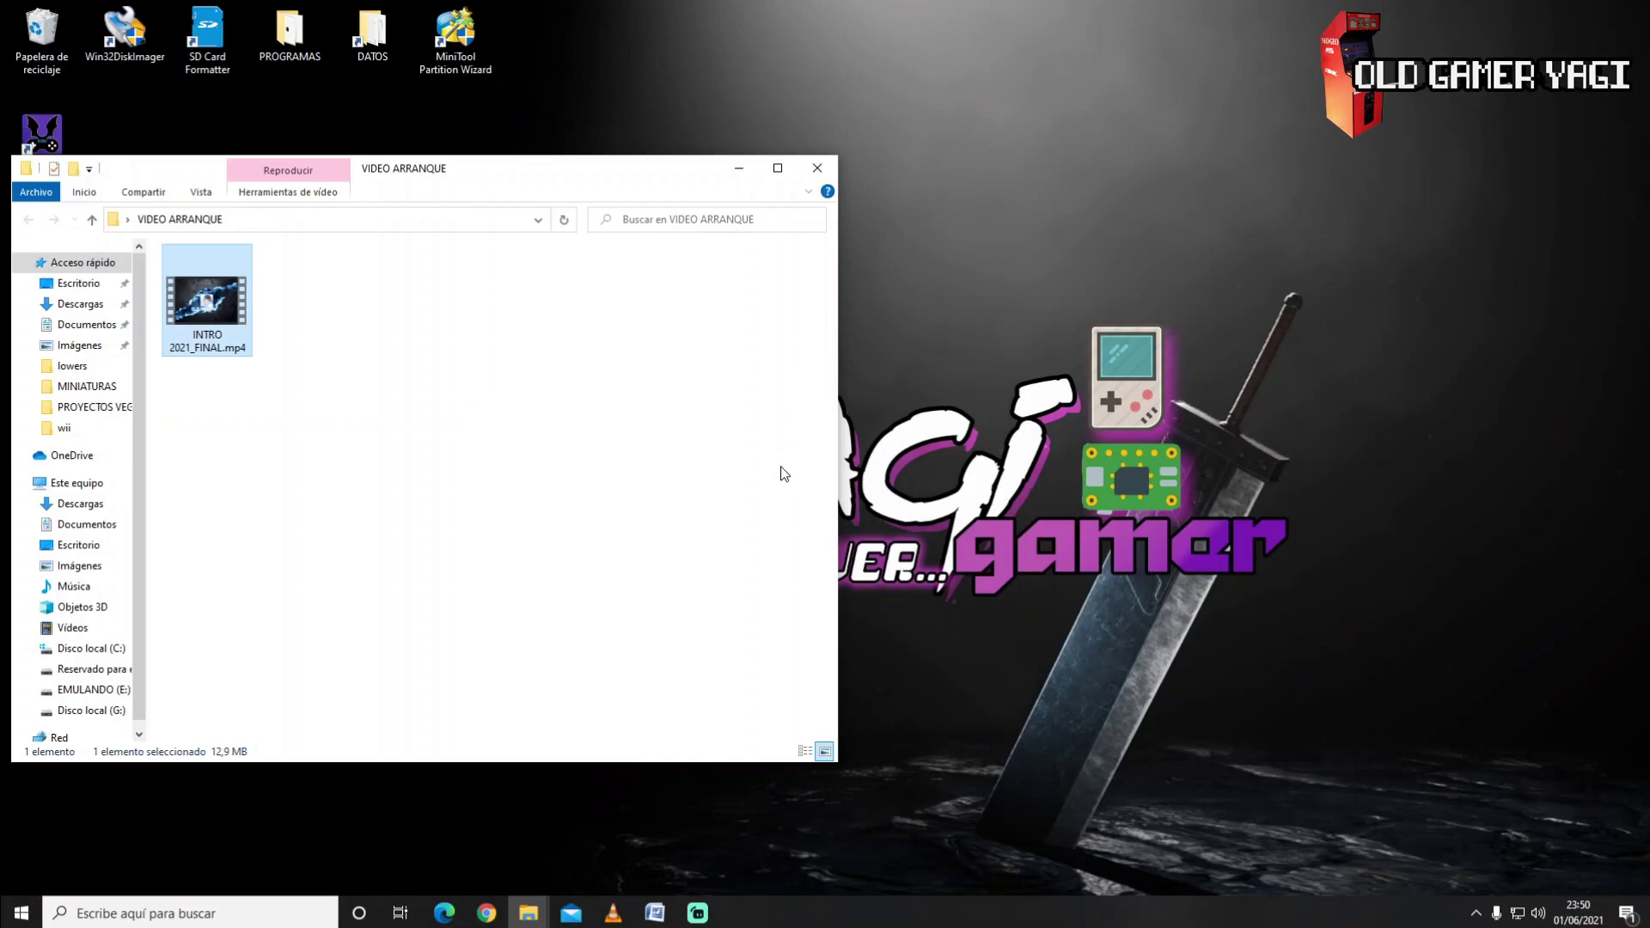
# - Open RetroBat's .emulationstation/video folder, play the default RetroBat-intro.mp4, and close the player
pyautogui.click(530, 913)
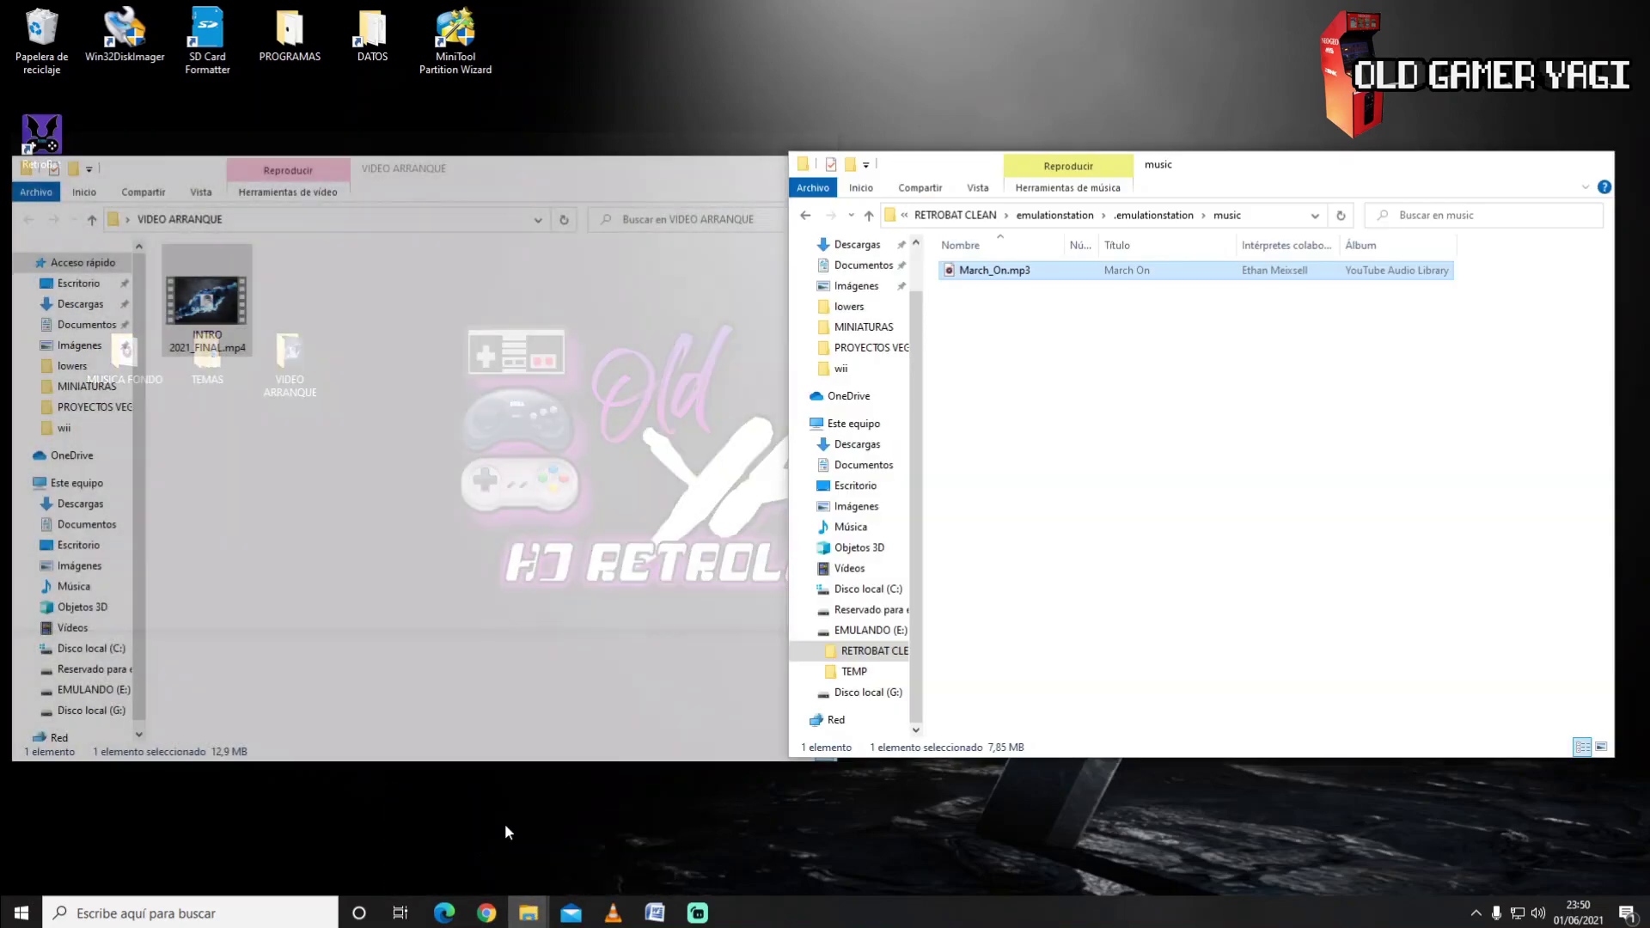
pyautogui.click(504, 823)
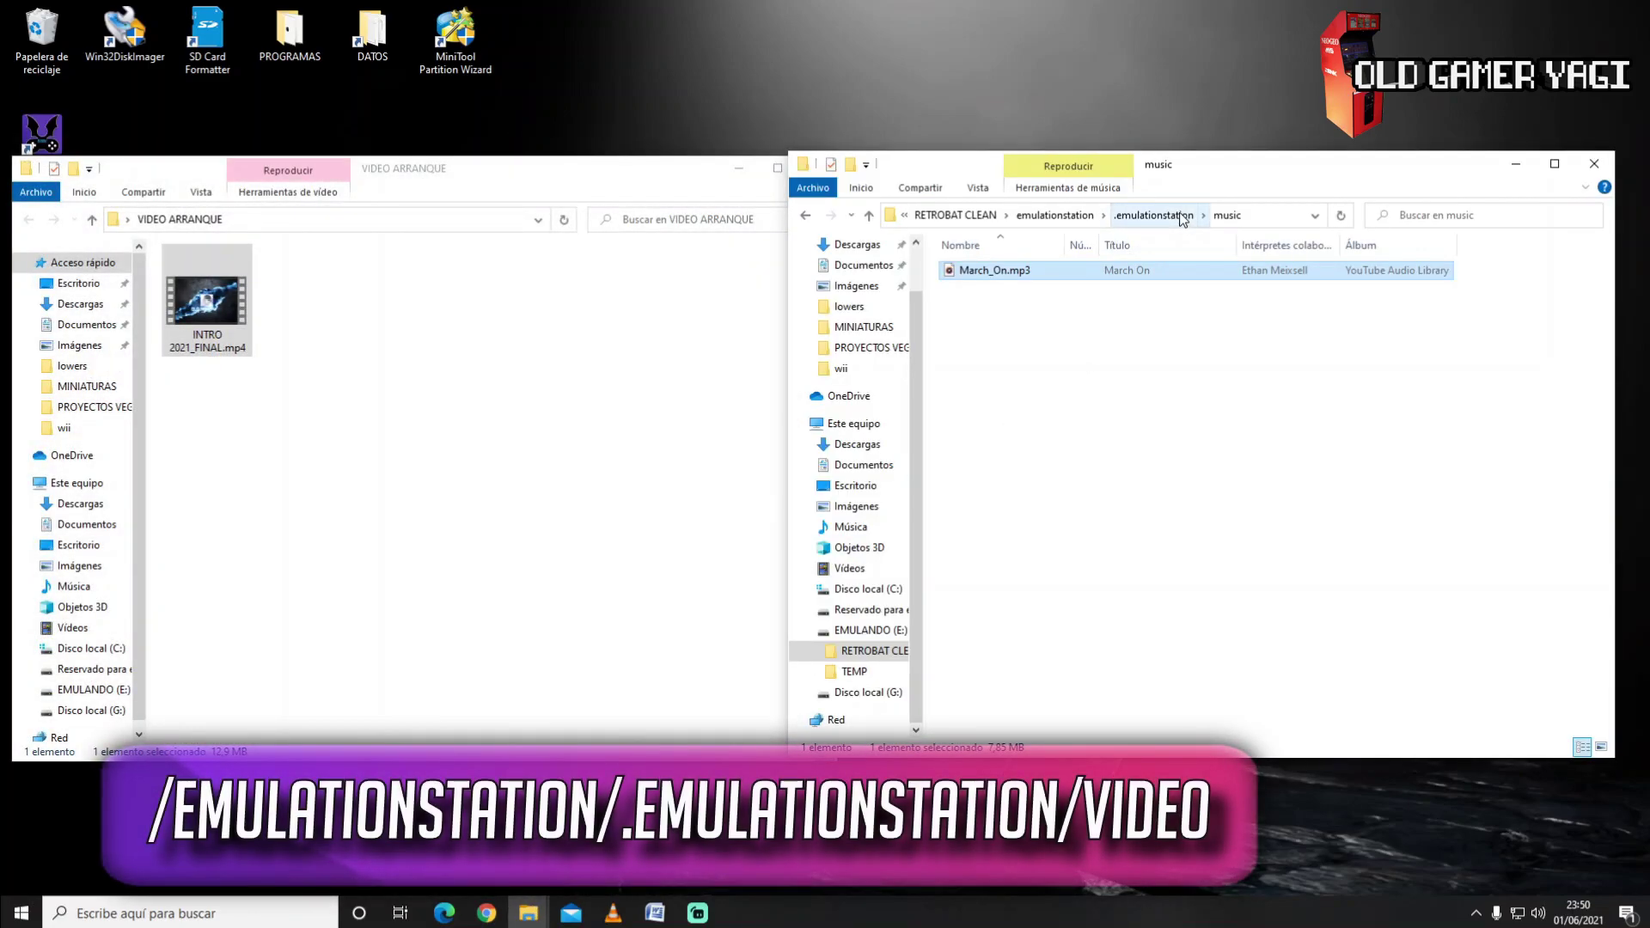
pyautogui.click(1182, 216)
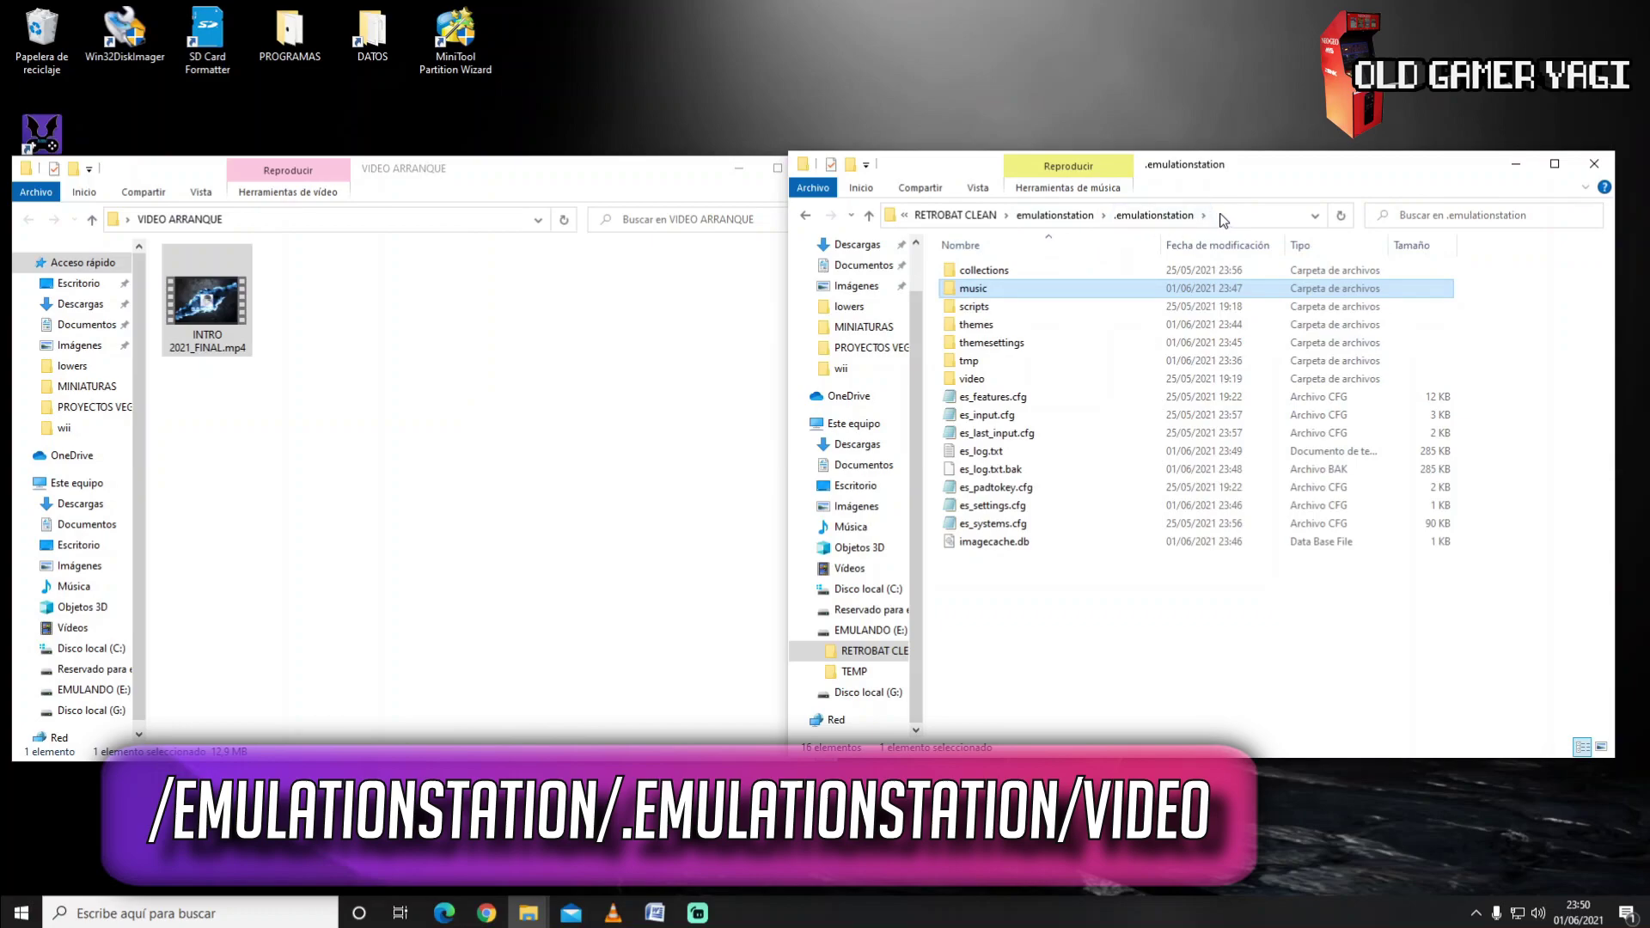
pyautogui.doubleClick(969, 379)
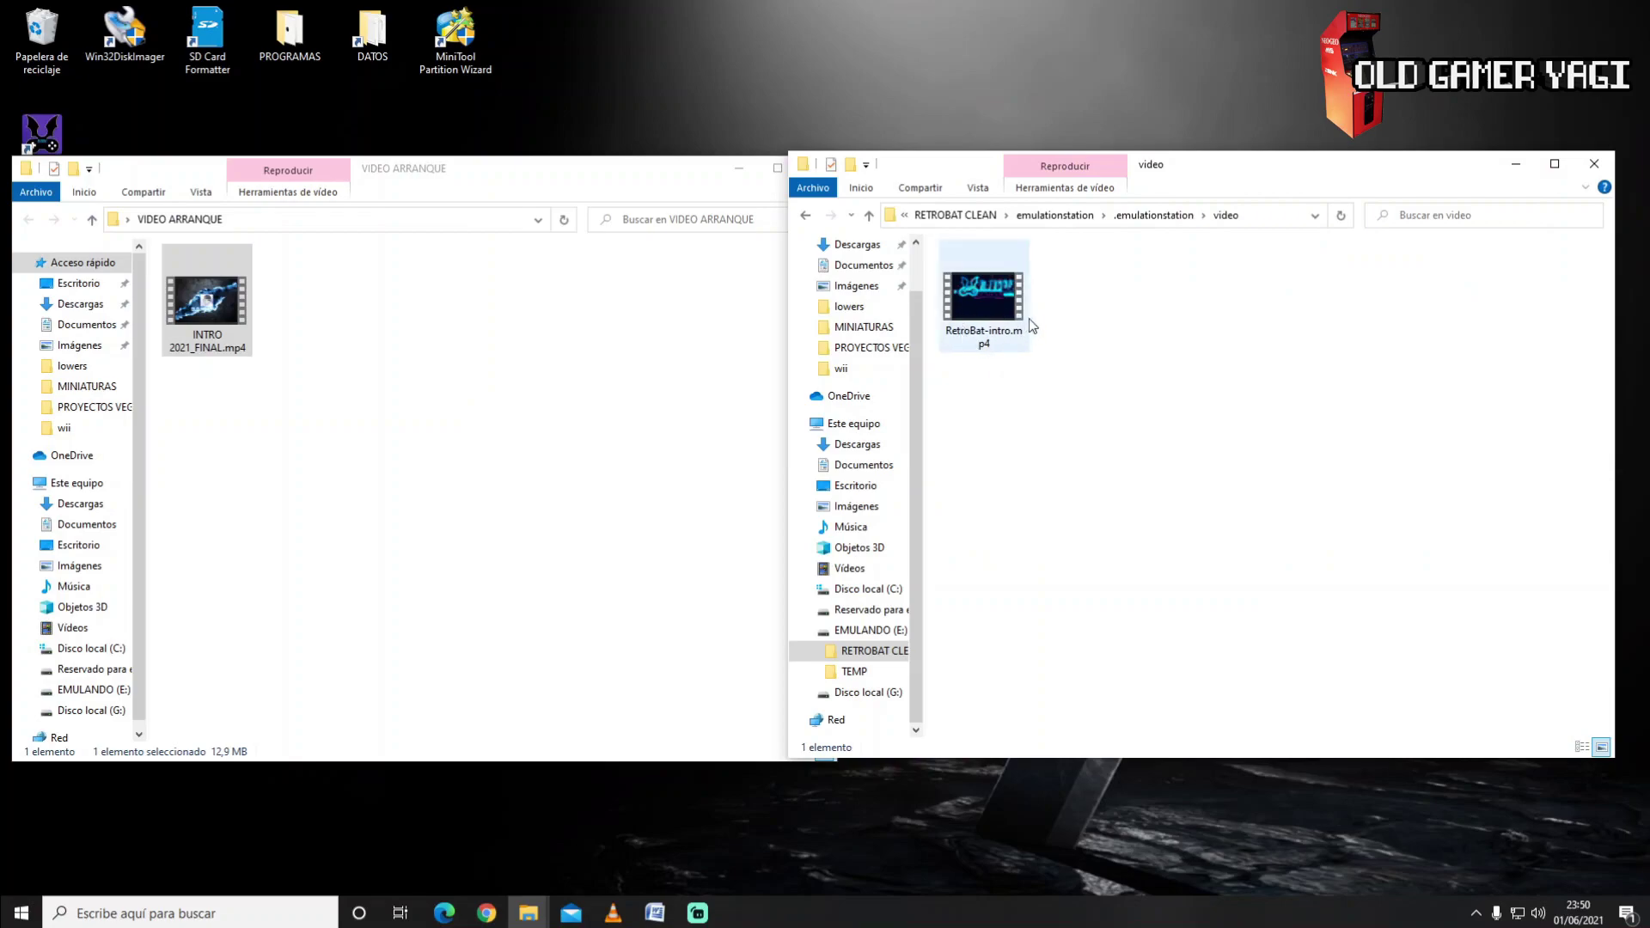
pyautogui.doubleClick(987, 298)
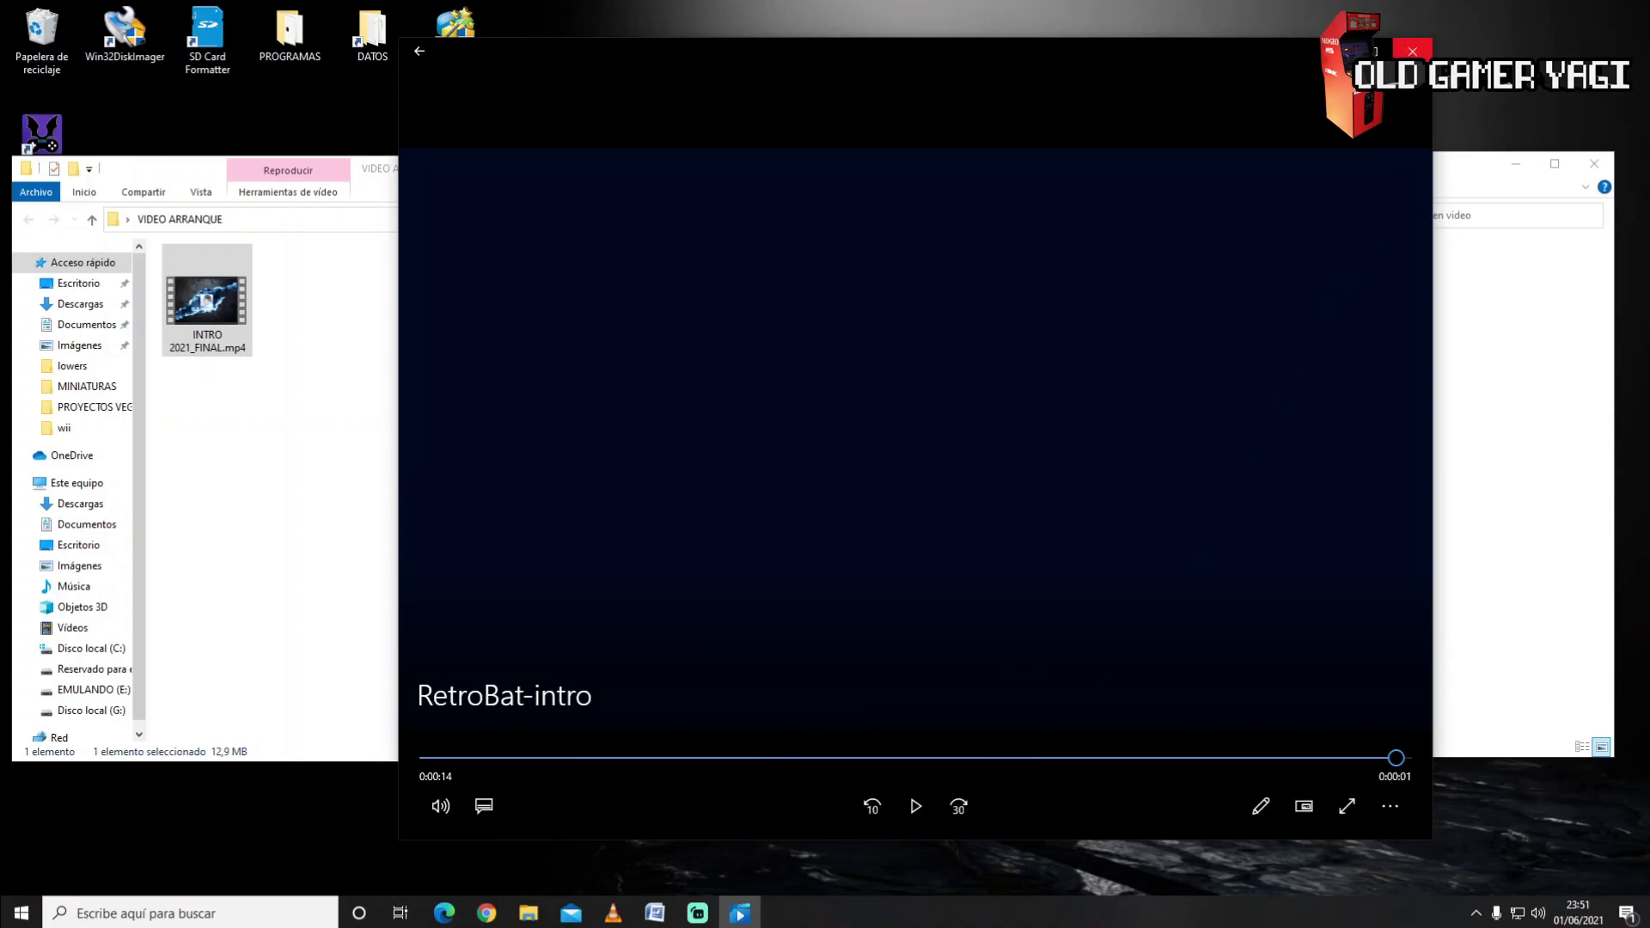
pyautogui.click(1412, 50)
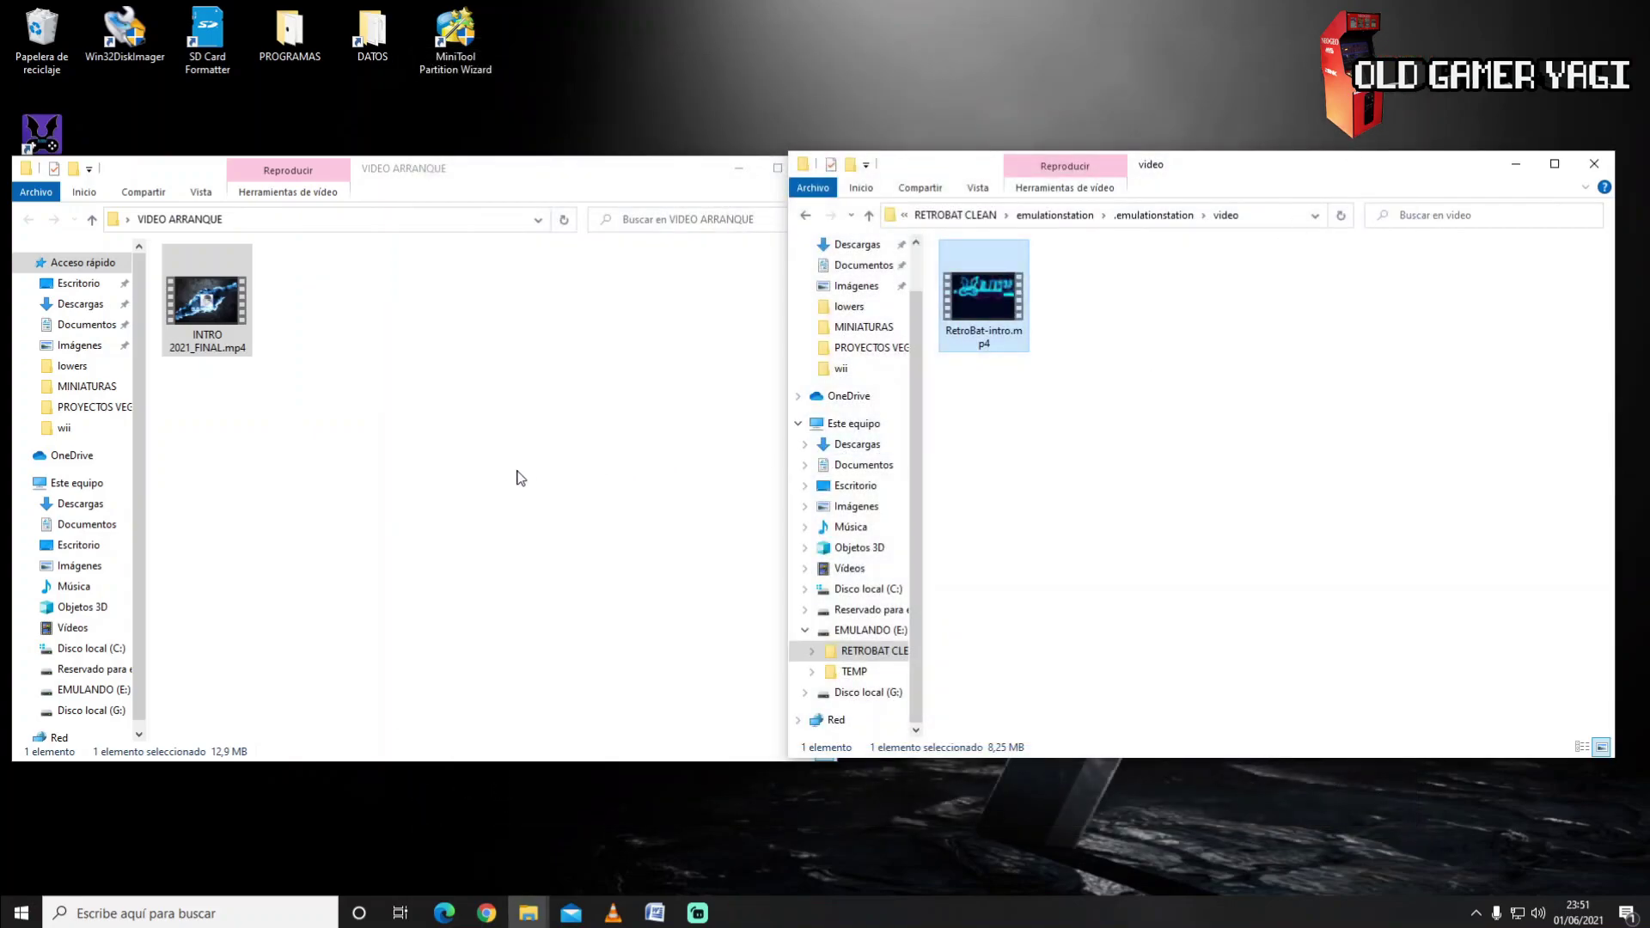
# - Copy INTRO 2021_FINAL.mp4 from the VIDEO ARRANQUE folder into RetroBat's .emulationstation/video folder
pyautogui.click(327, 344)
pyautogui.click(225, 323)
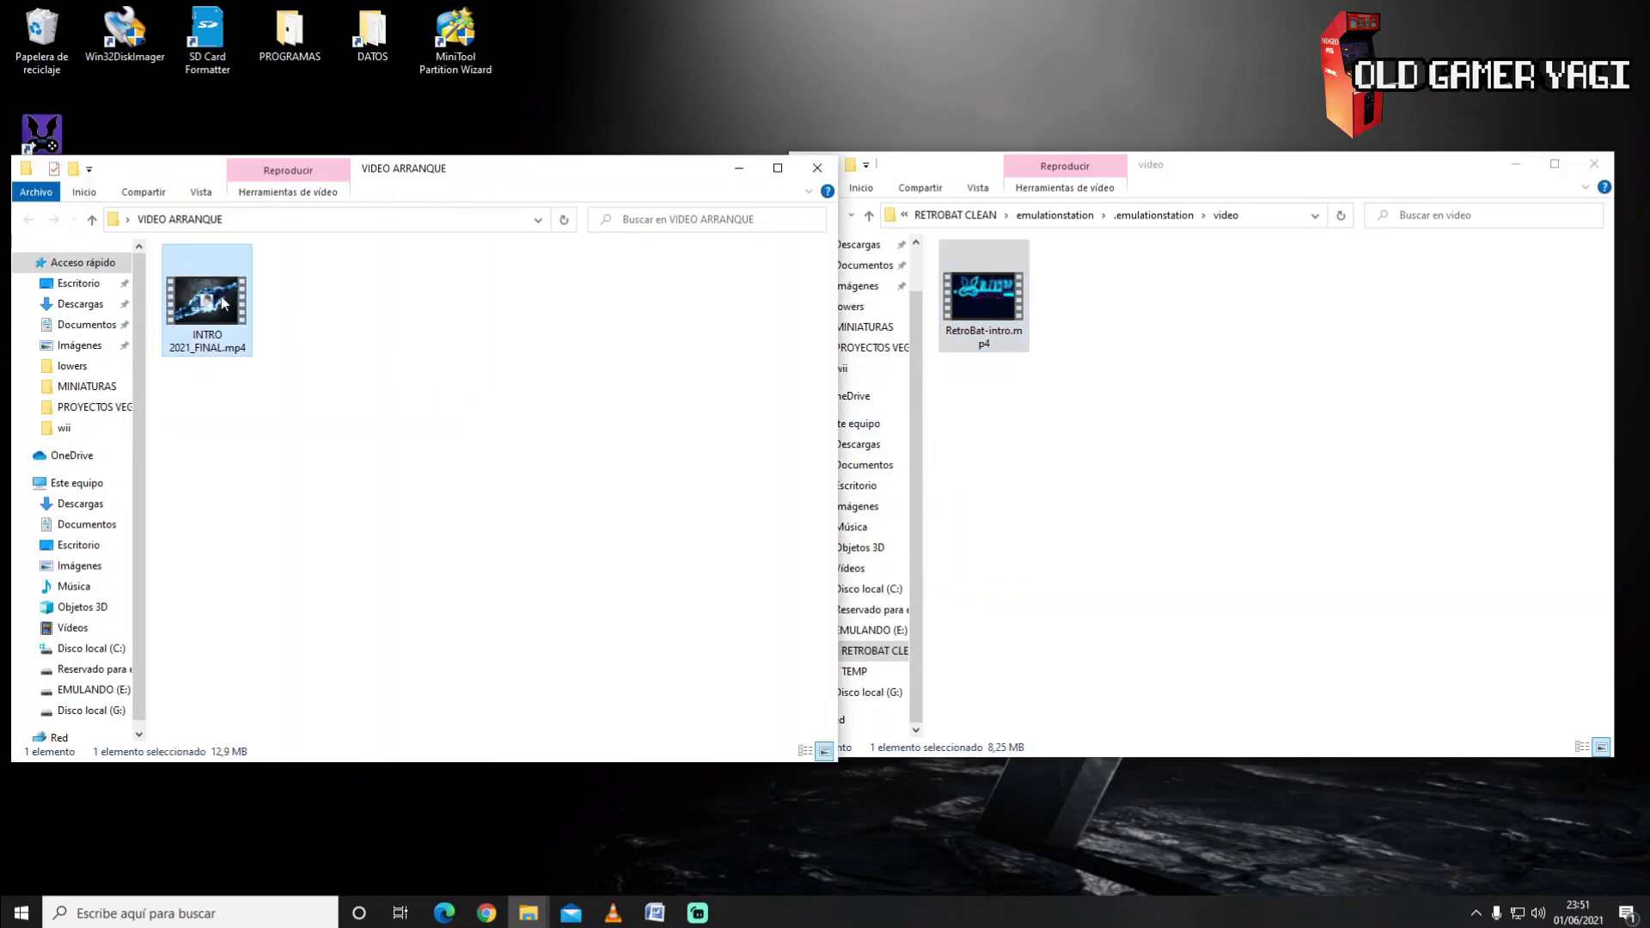
pyautogui.rightClick(201, 313)
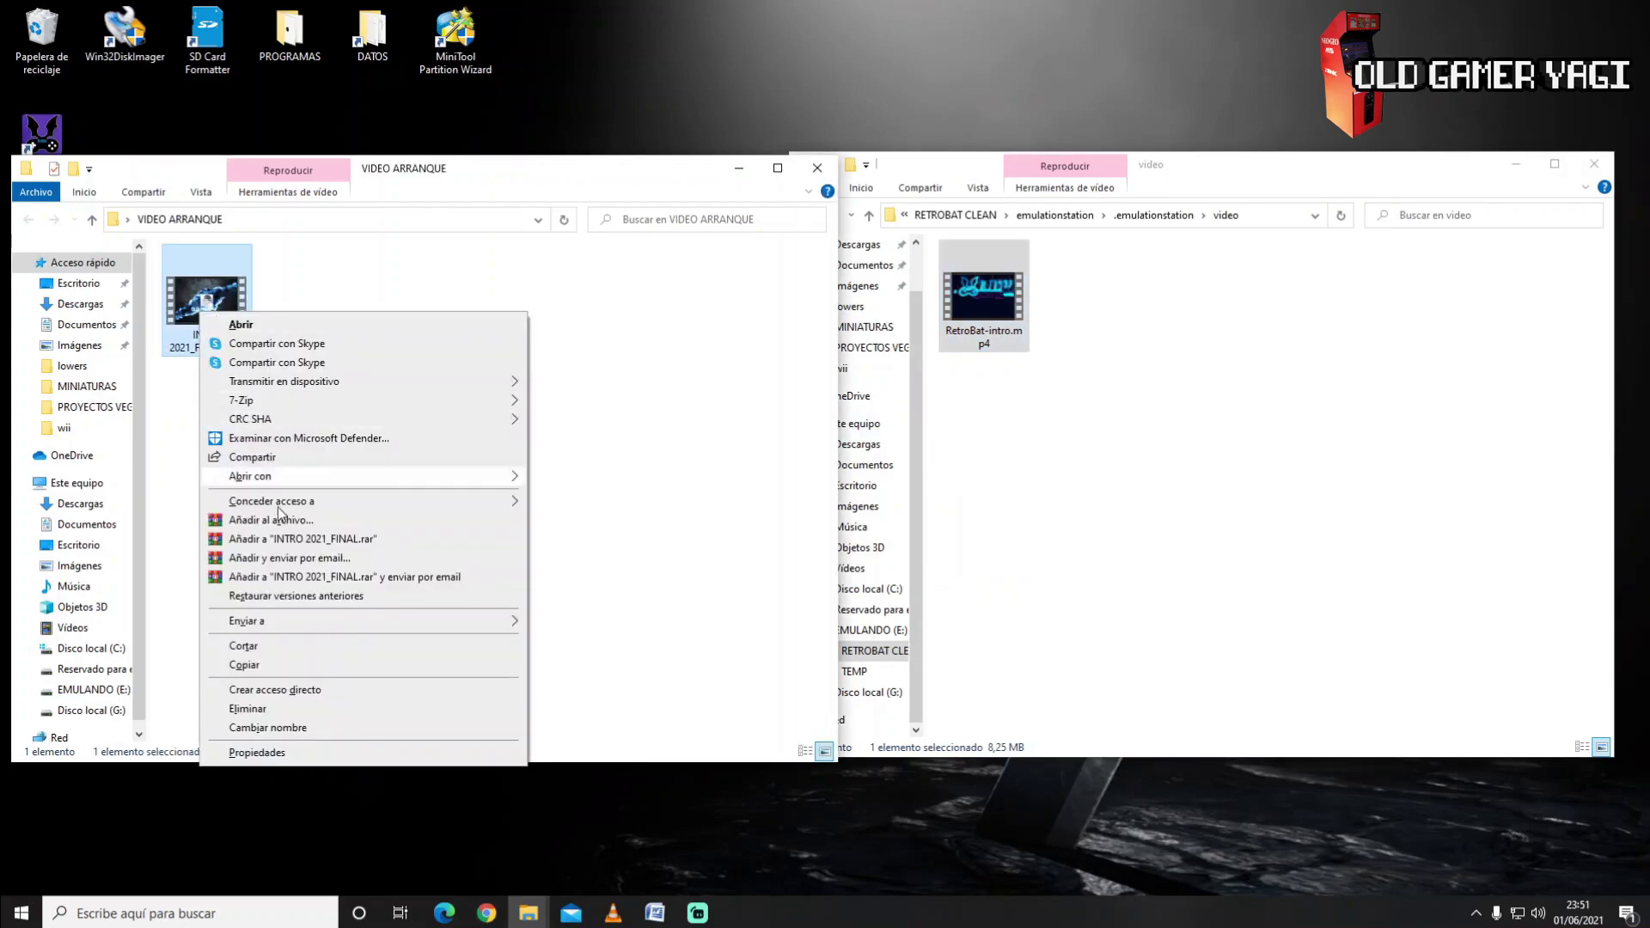
pyautogui.click(274, 668)
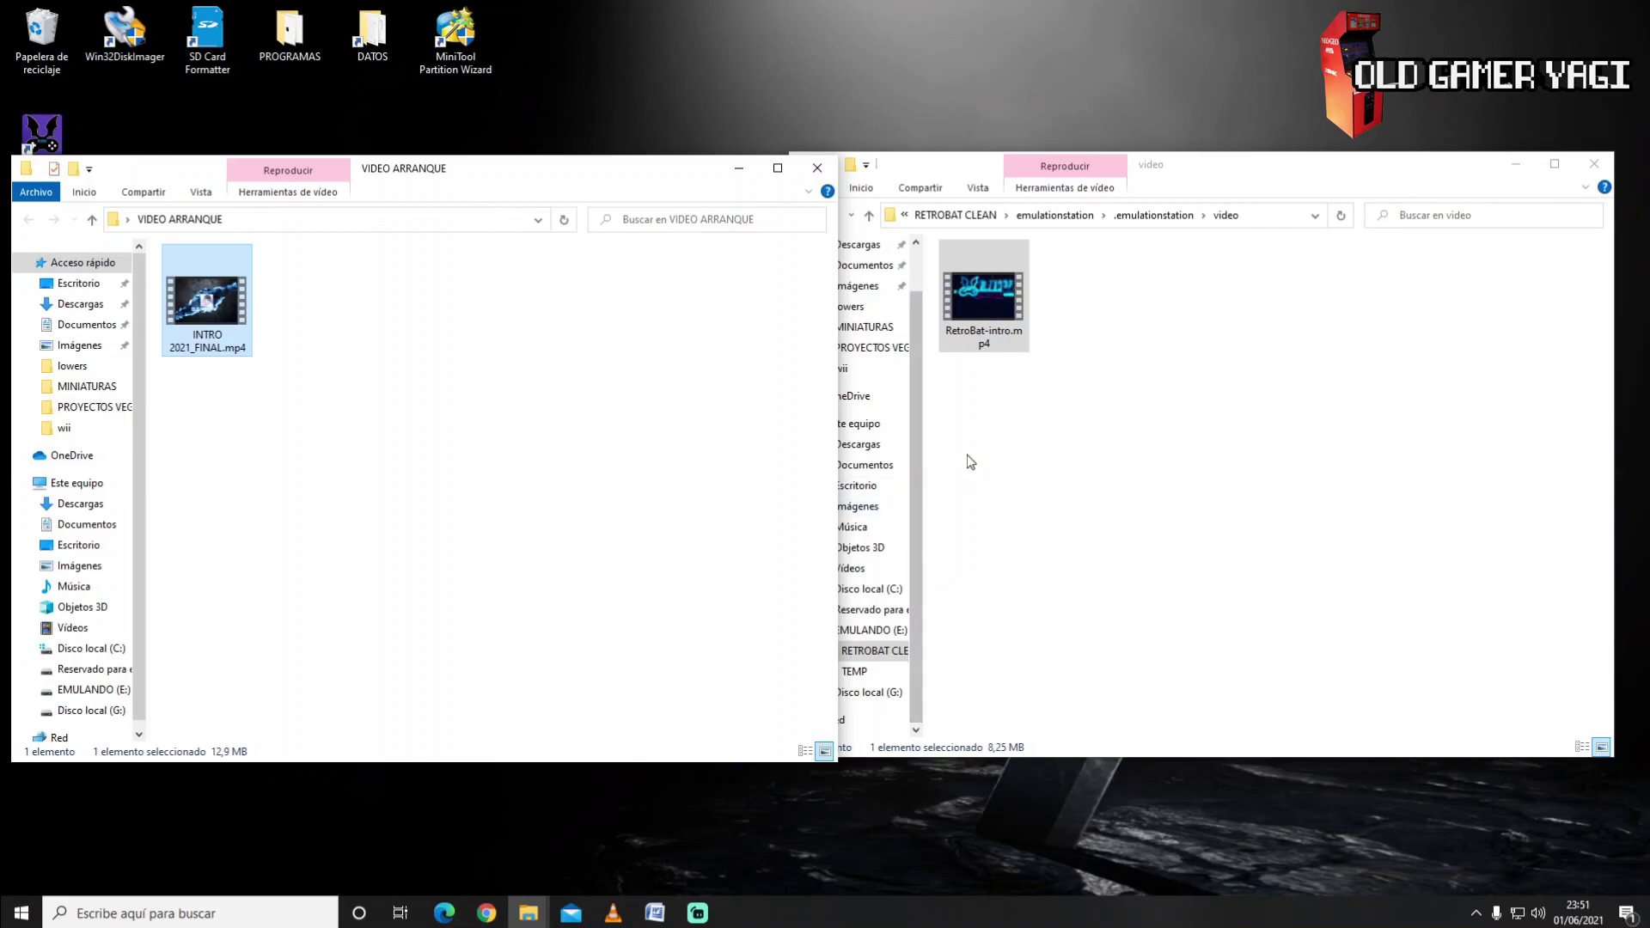
pyautogui.rightClick(1074, 420)
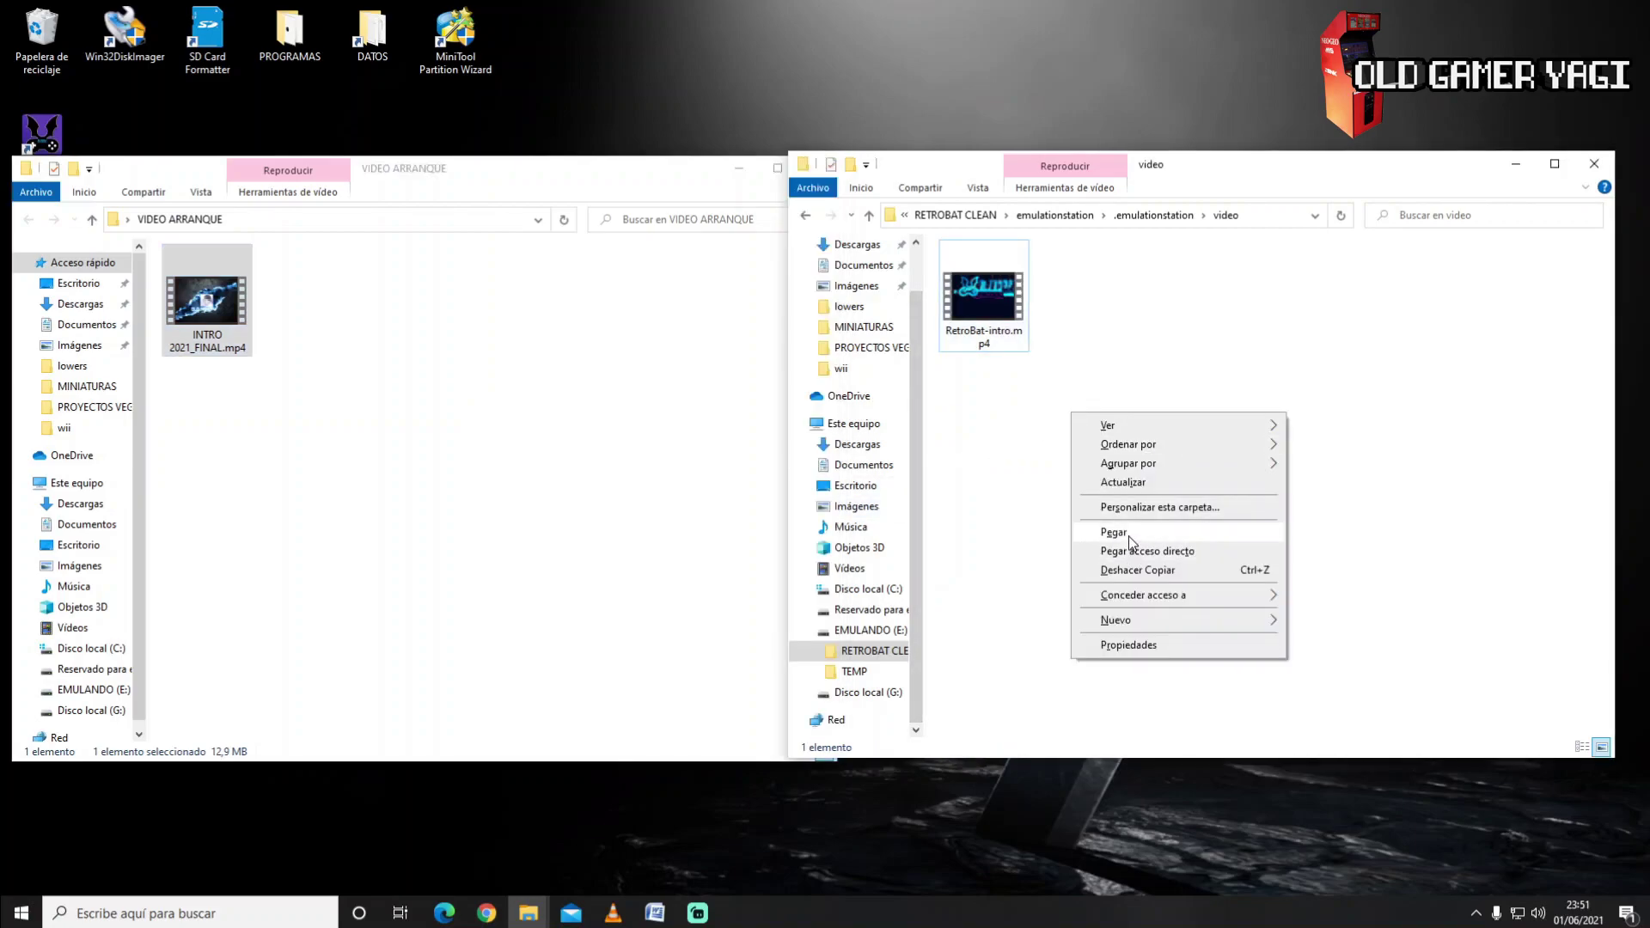
pyautogui.click(1132, 540)
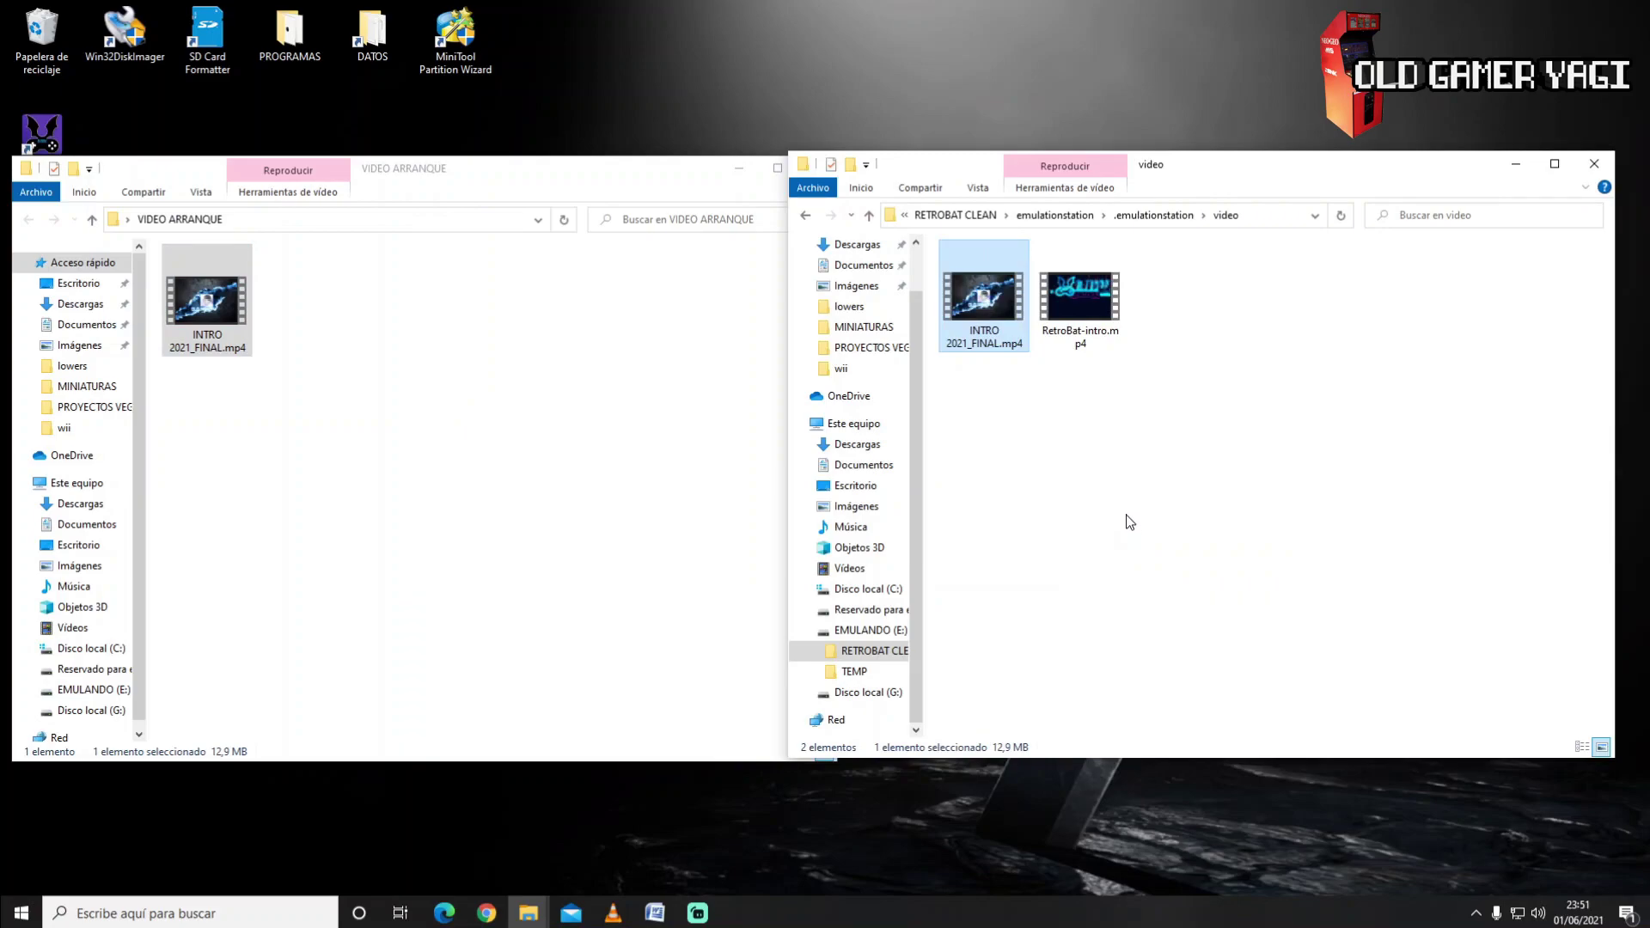
pyautogui.click(1129, 521)
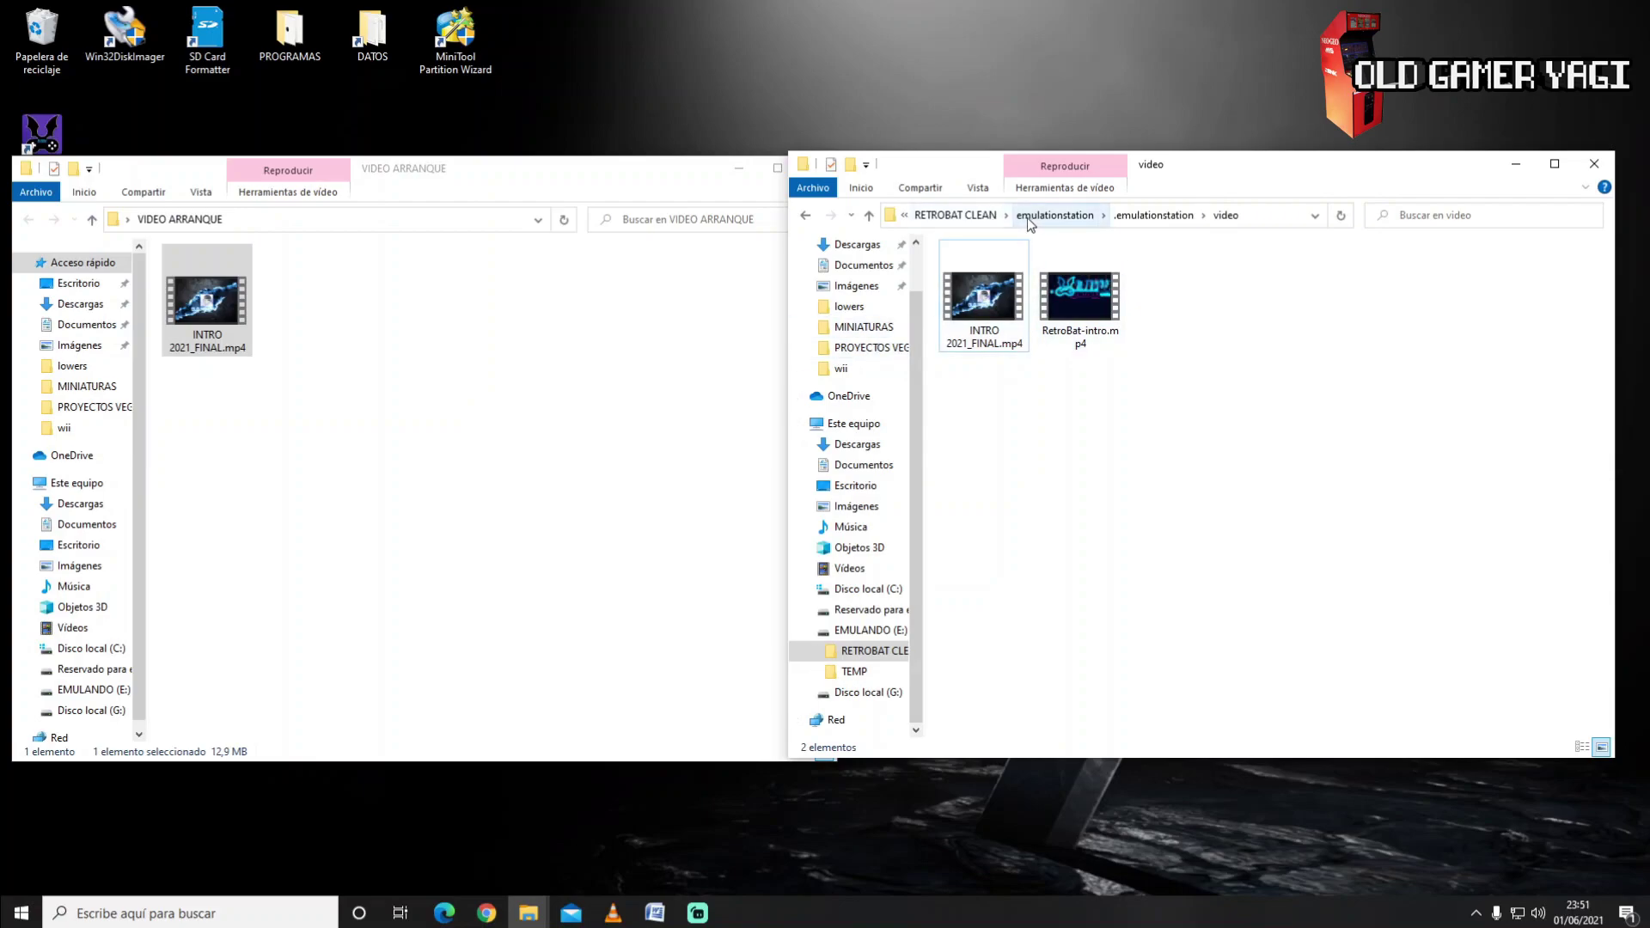
# - Open retrobat.ini from the RETROBAT CLEAN folder and select the name RetroBat-intro in its VideoFile line
pyautogui.click(958, 215)
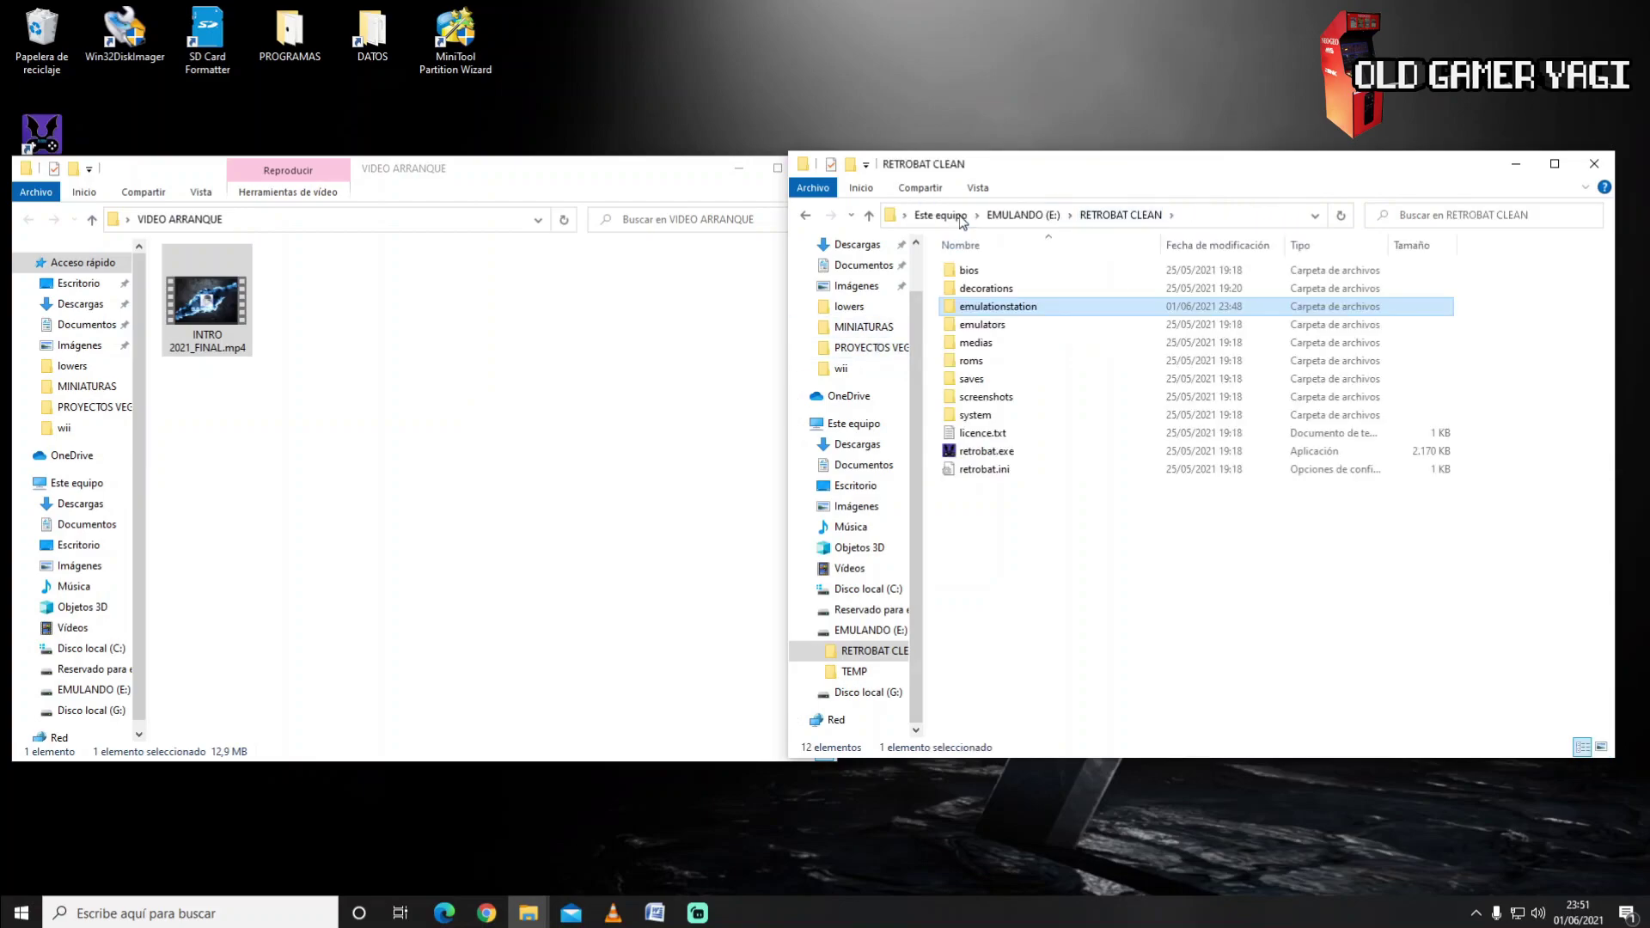
pyautogui.doubleClick(992, 473)
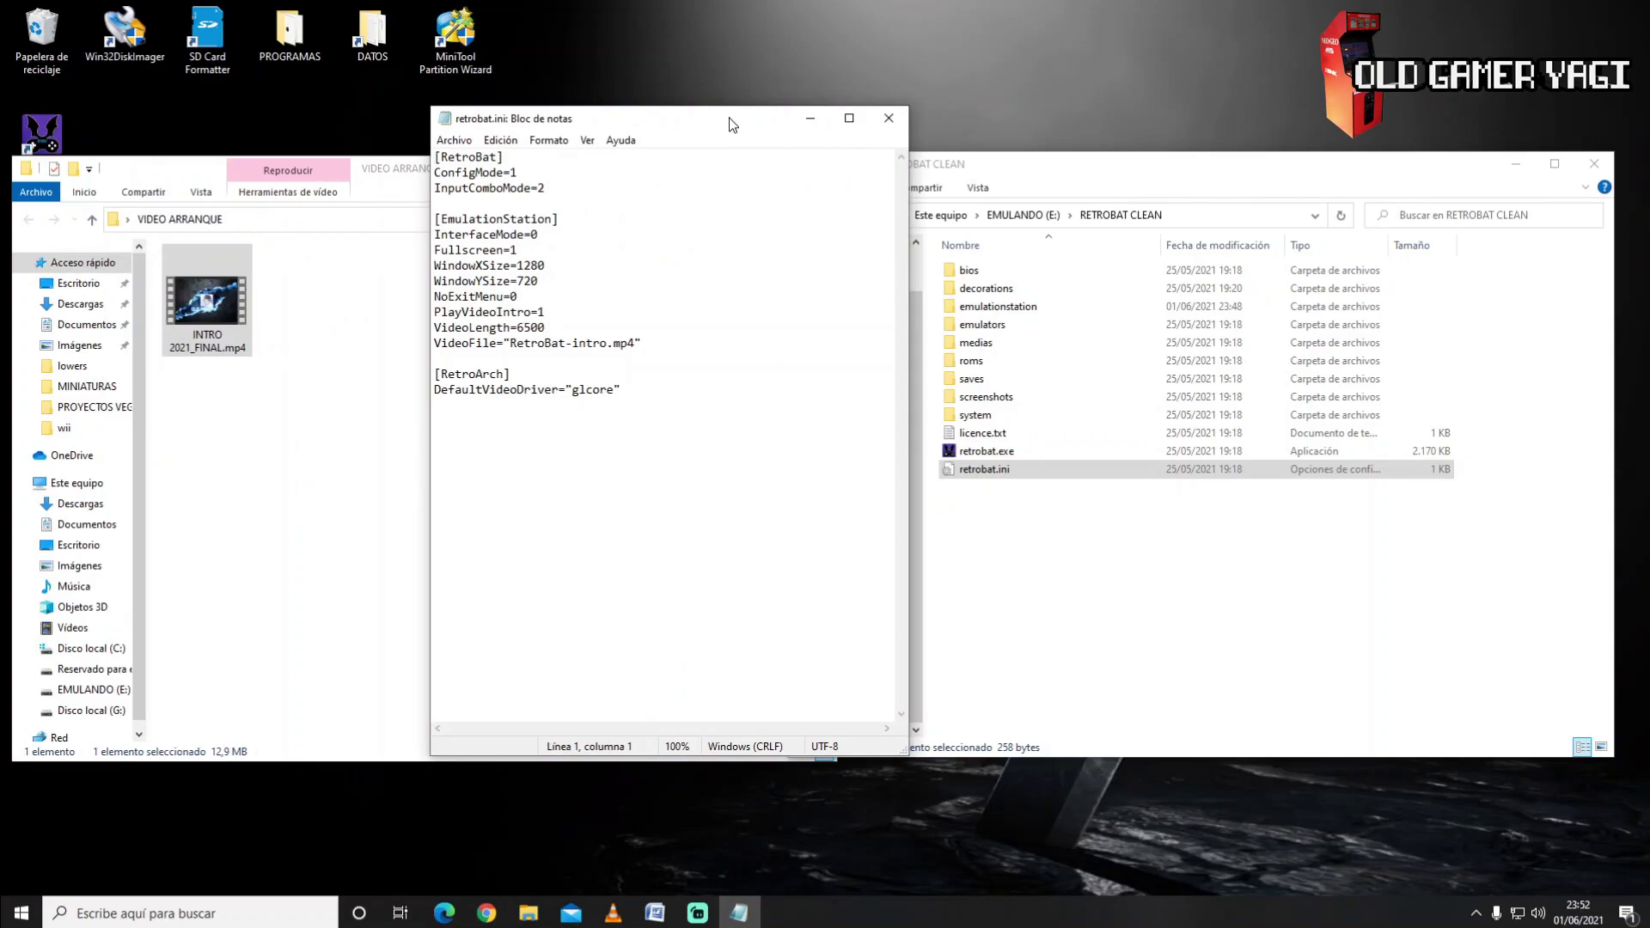
pyautogui.moveTo(731, 118); pyautogui.dragTo(626, 140)
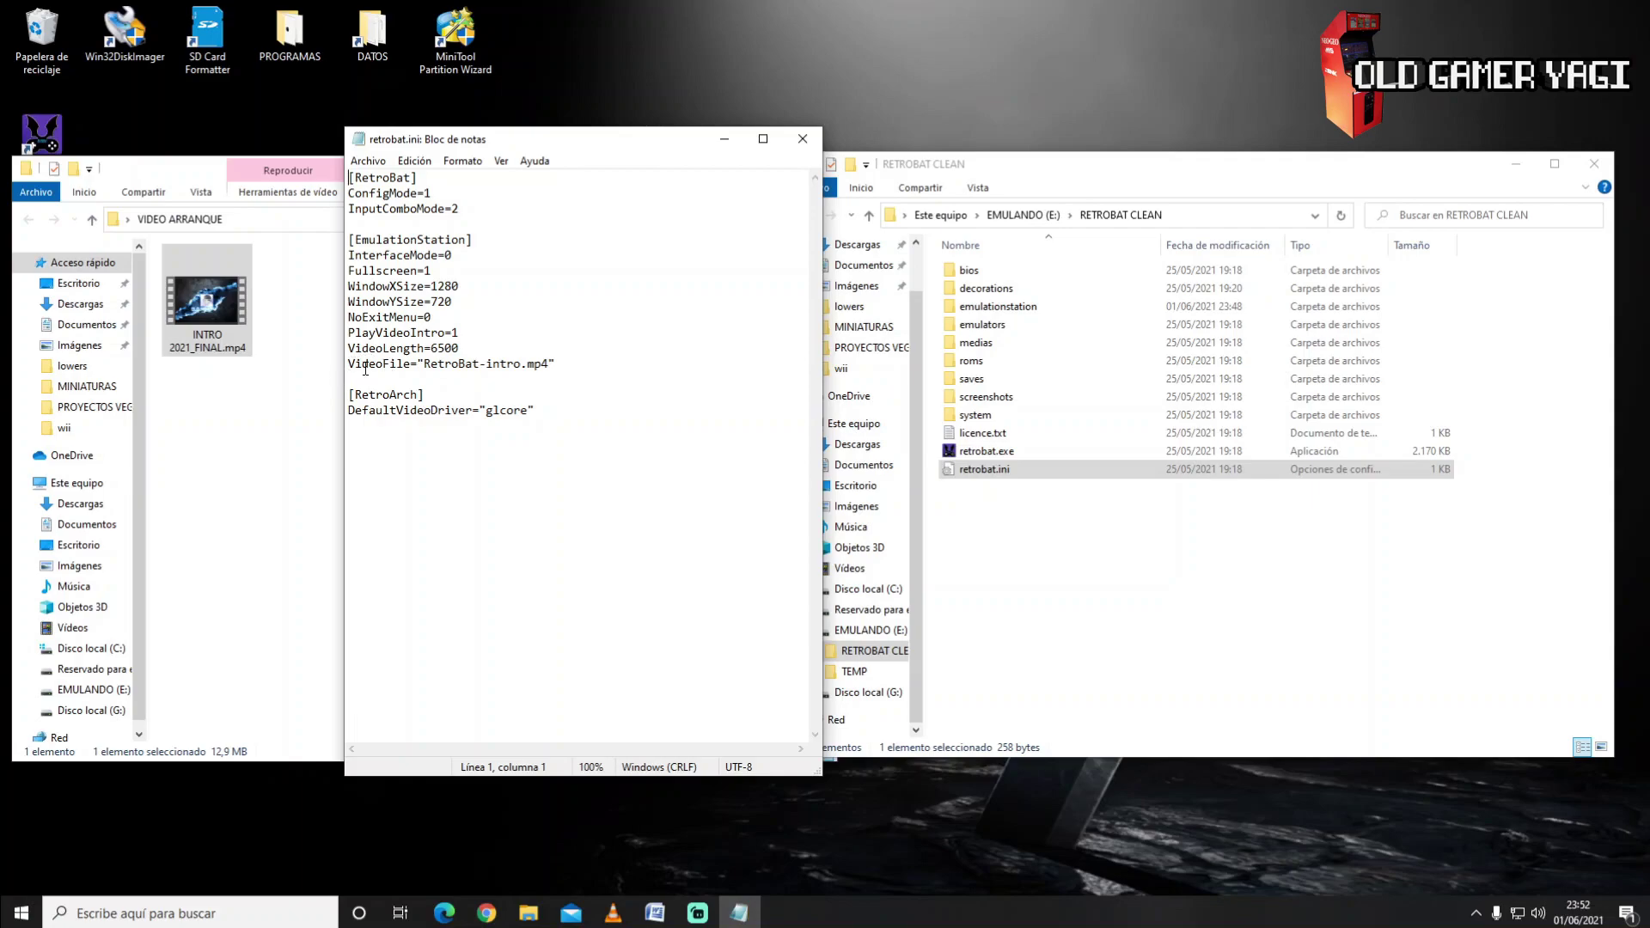
pyautogui.moveTo(425, 365); pyautogui.dragTo(520, 368)
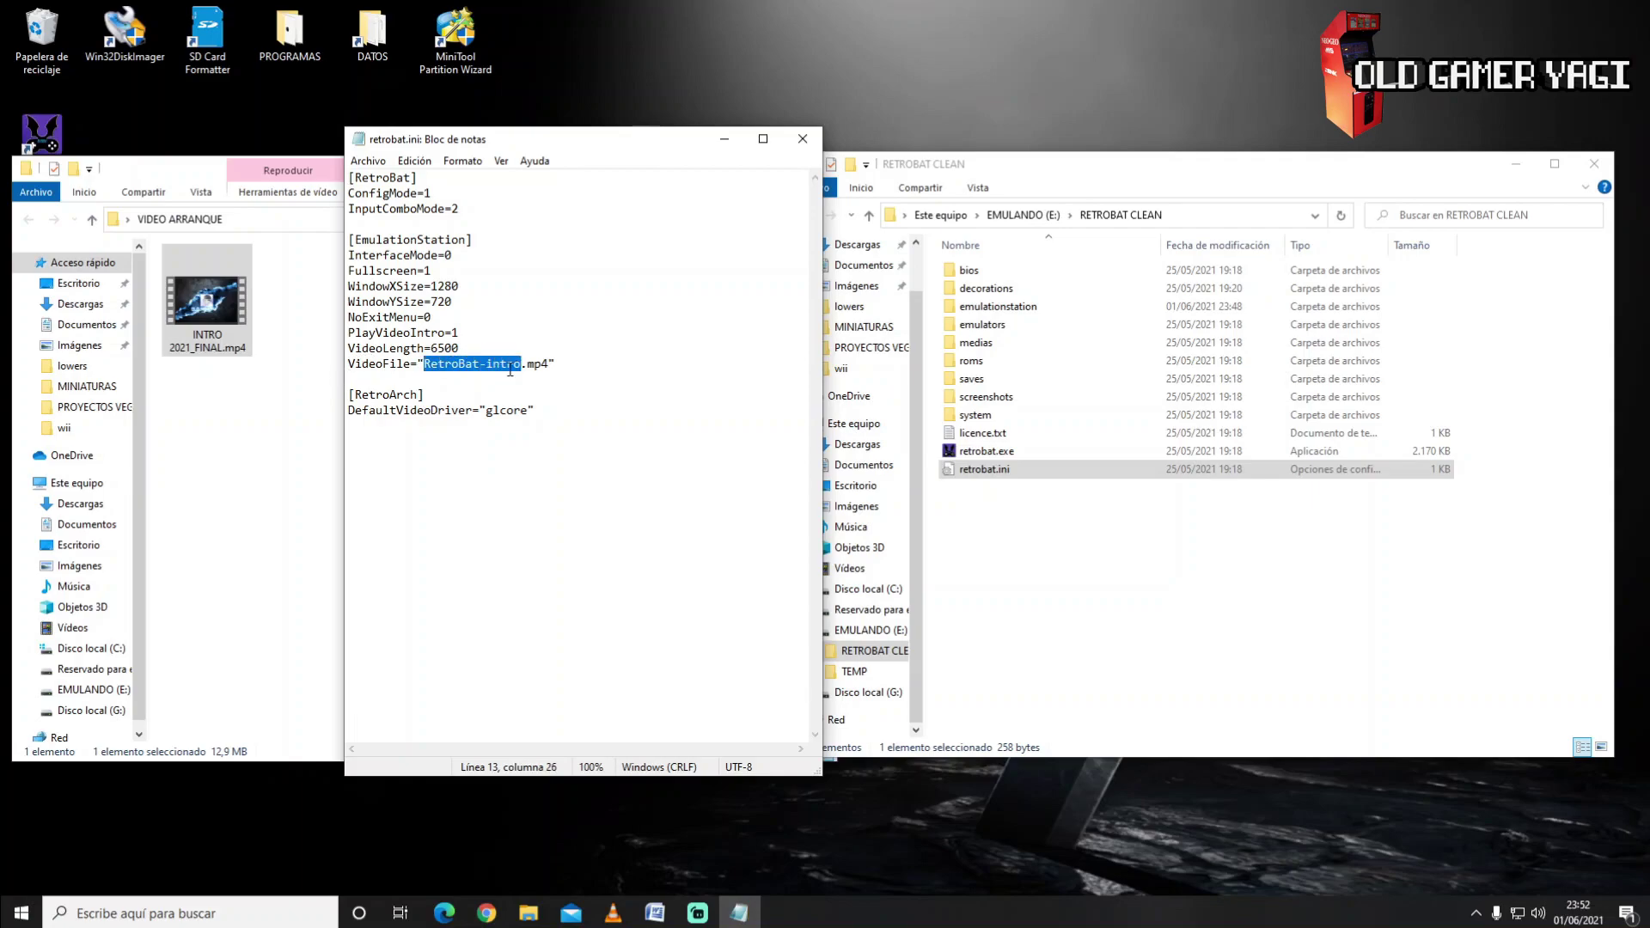
# - Copy the file name INTRO 2021_FINAL, without its extension, from the video in the .emulationstation/video folder
pyautogui.doubleClick(995, 308)
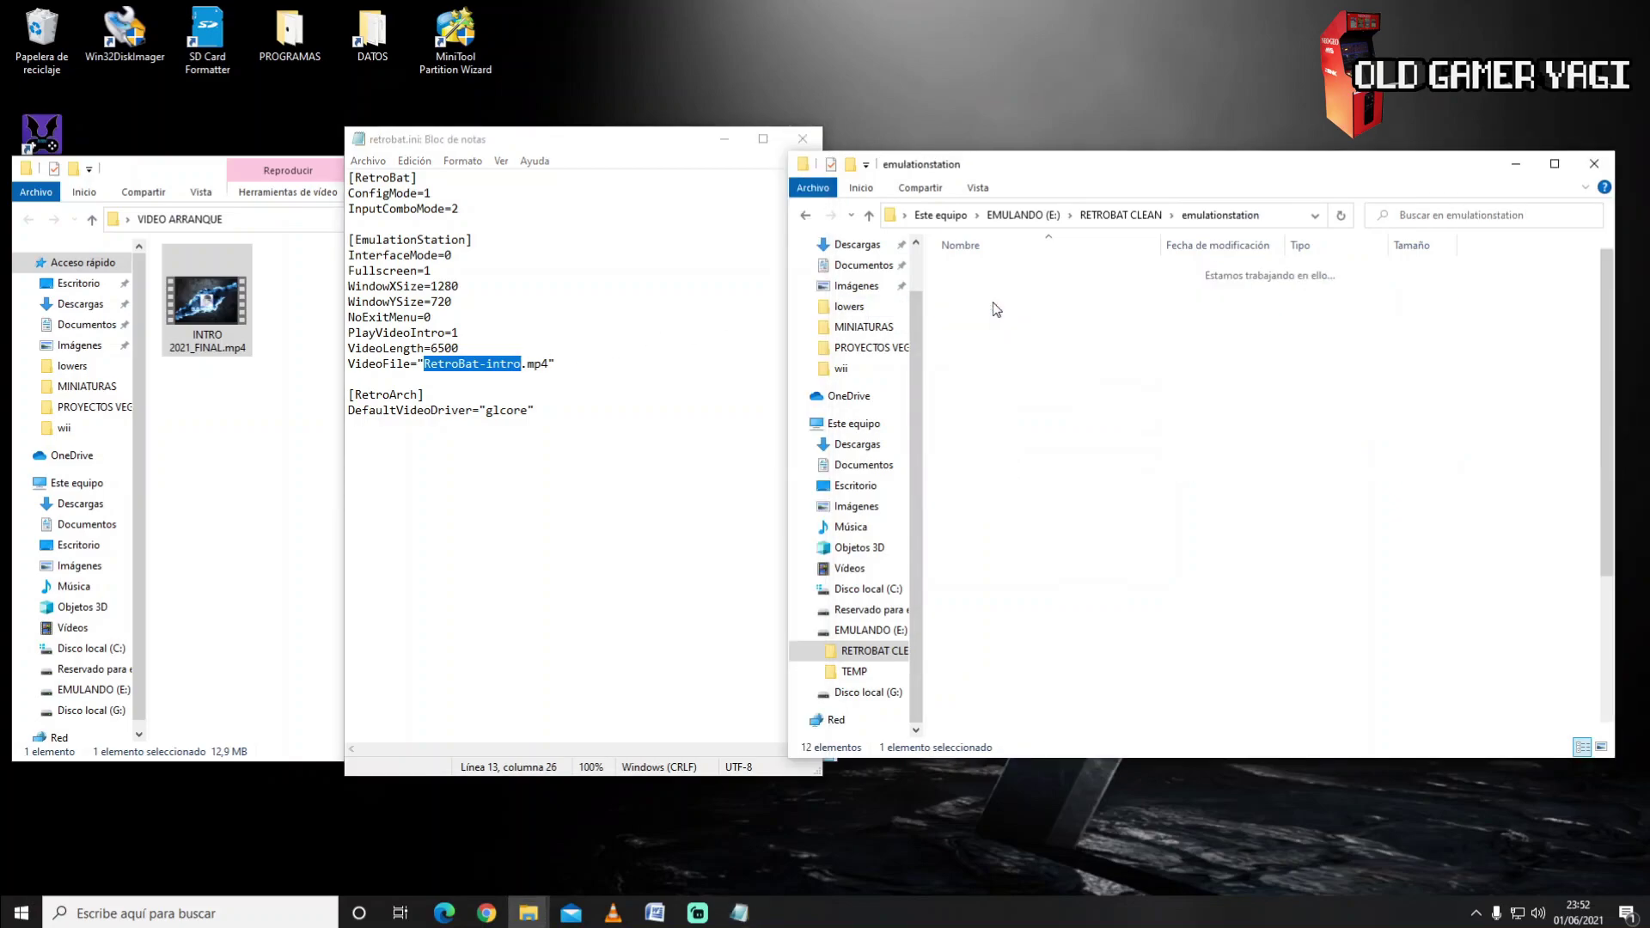
pyautogui.doubleClick(991, 273)
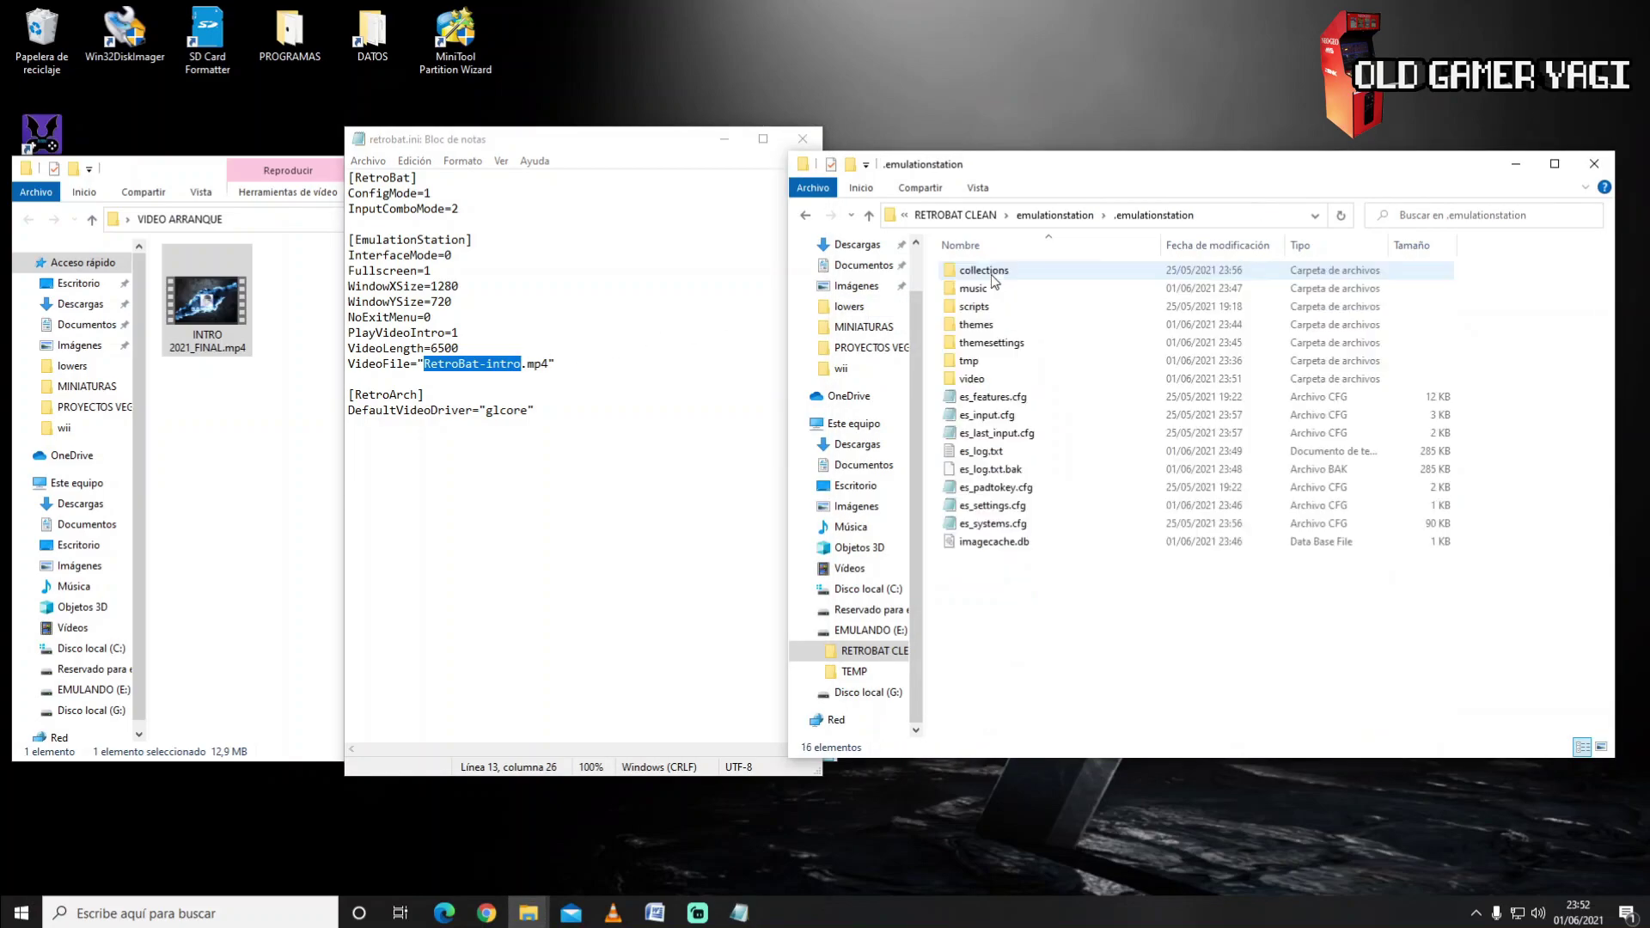
pyautogui.doubleClick(983, 378)
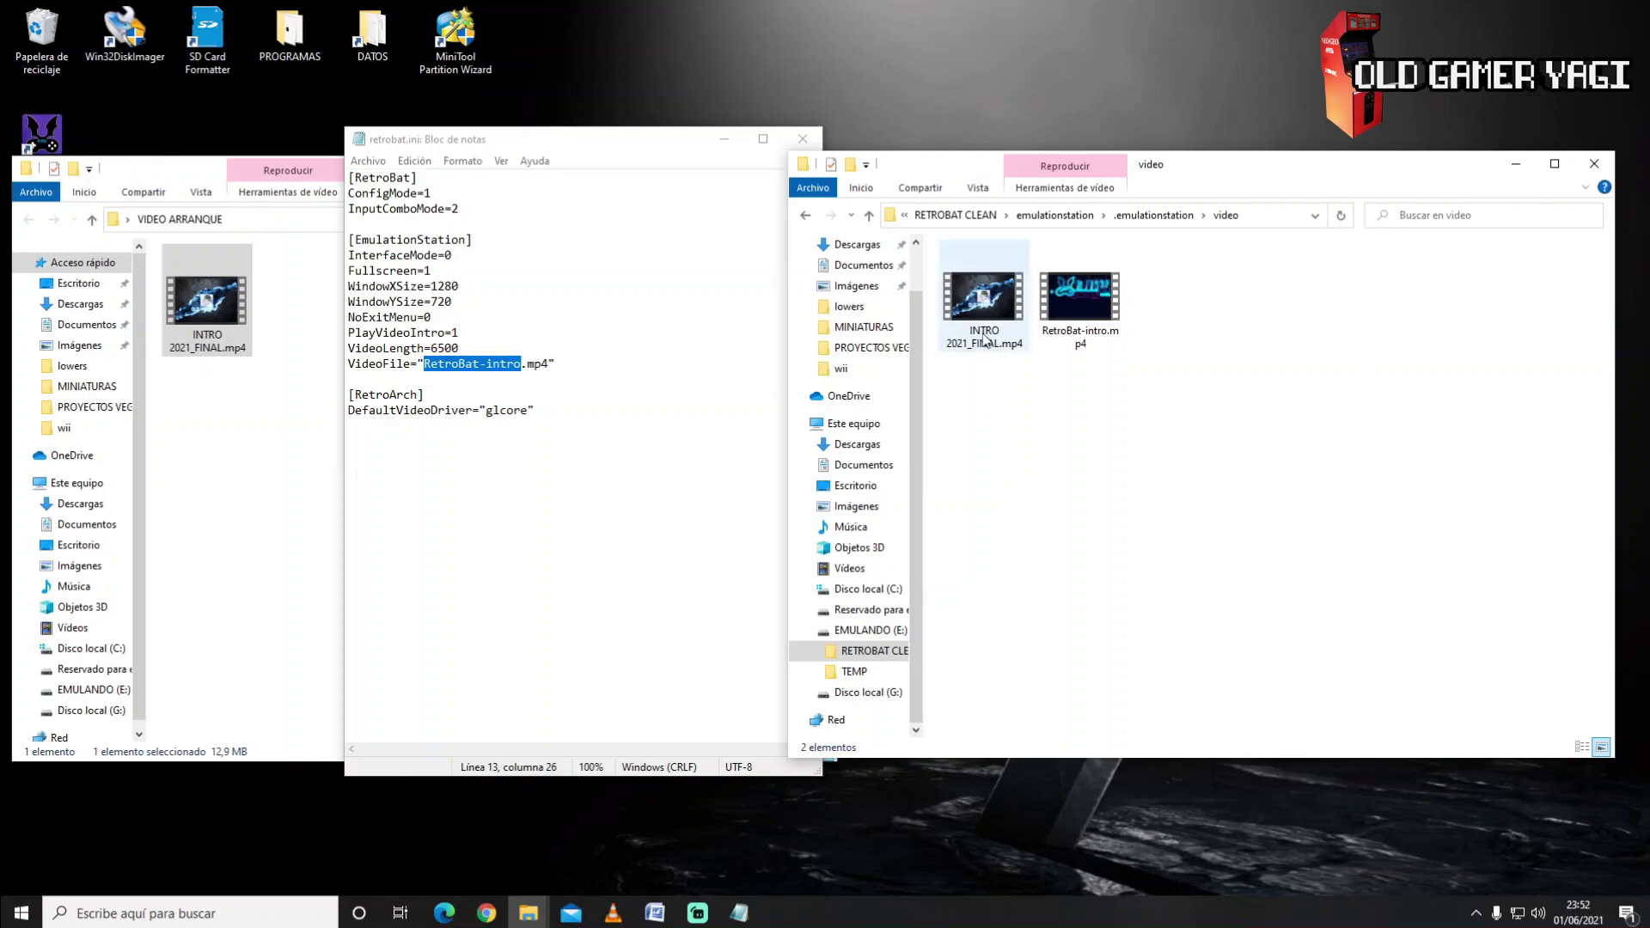
pyautogui.moveTo(1001, 357)
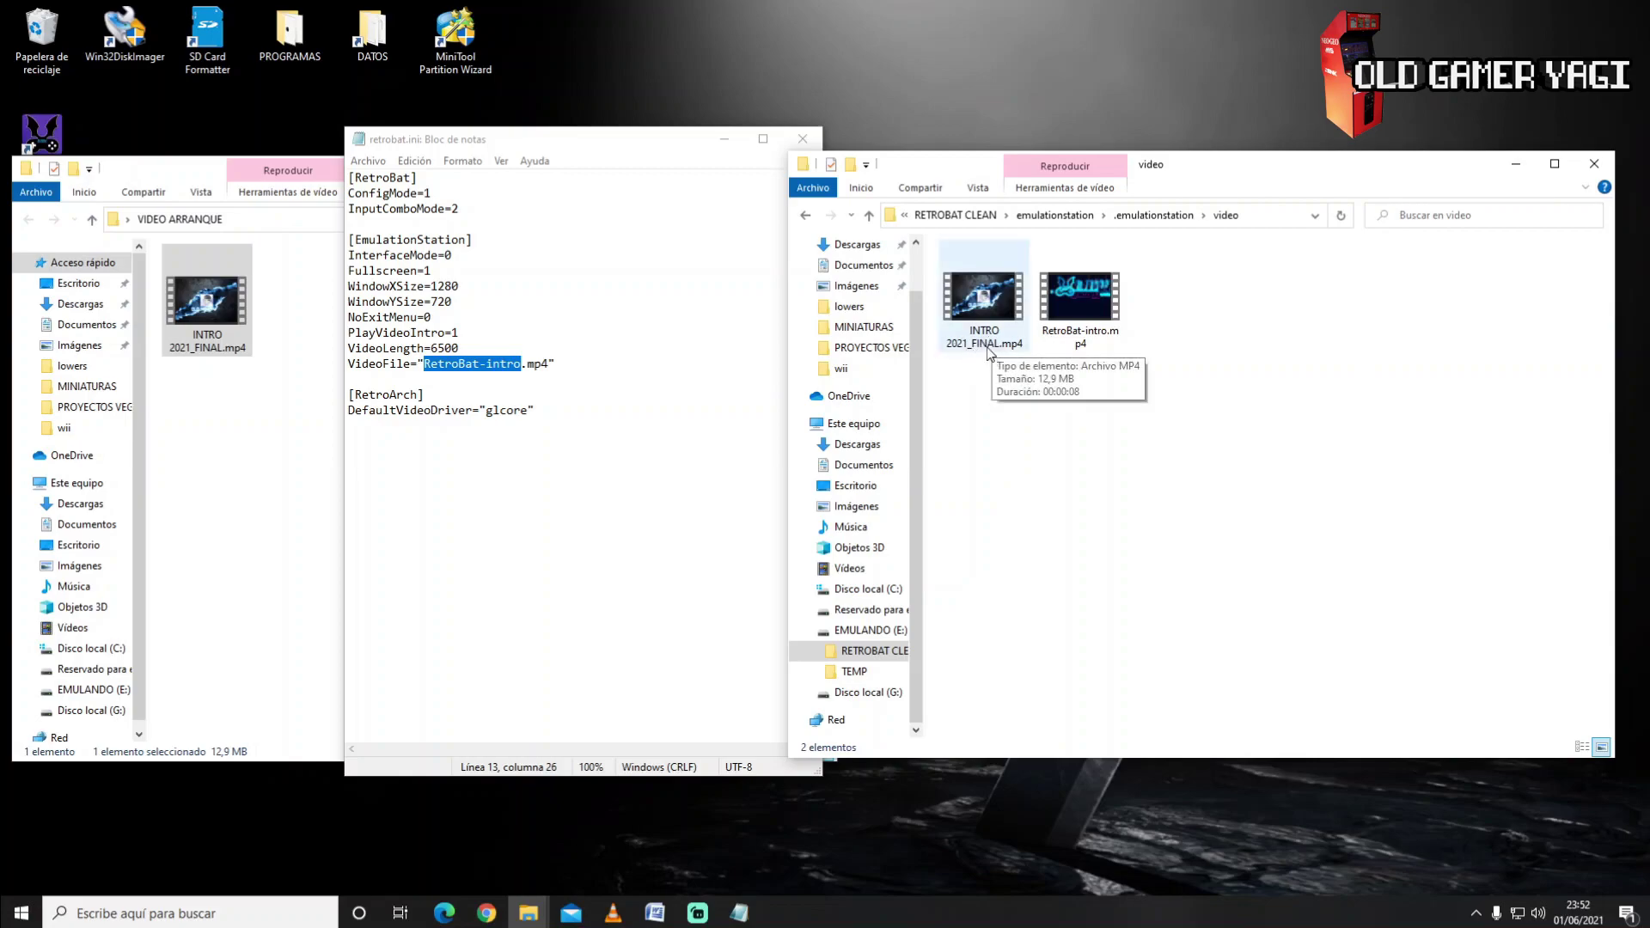
pyautogui.click(990, 352)
pyautogui.press('F2')
pyautogui.hotkey('ctrl', 'c')
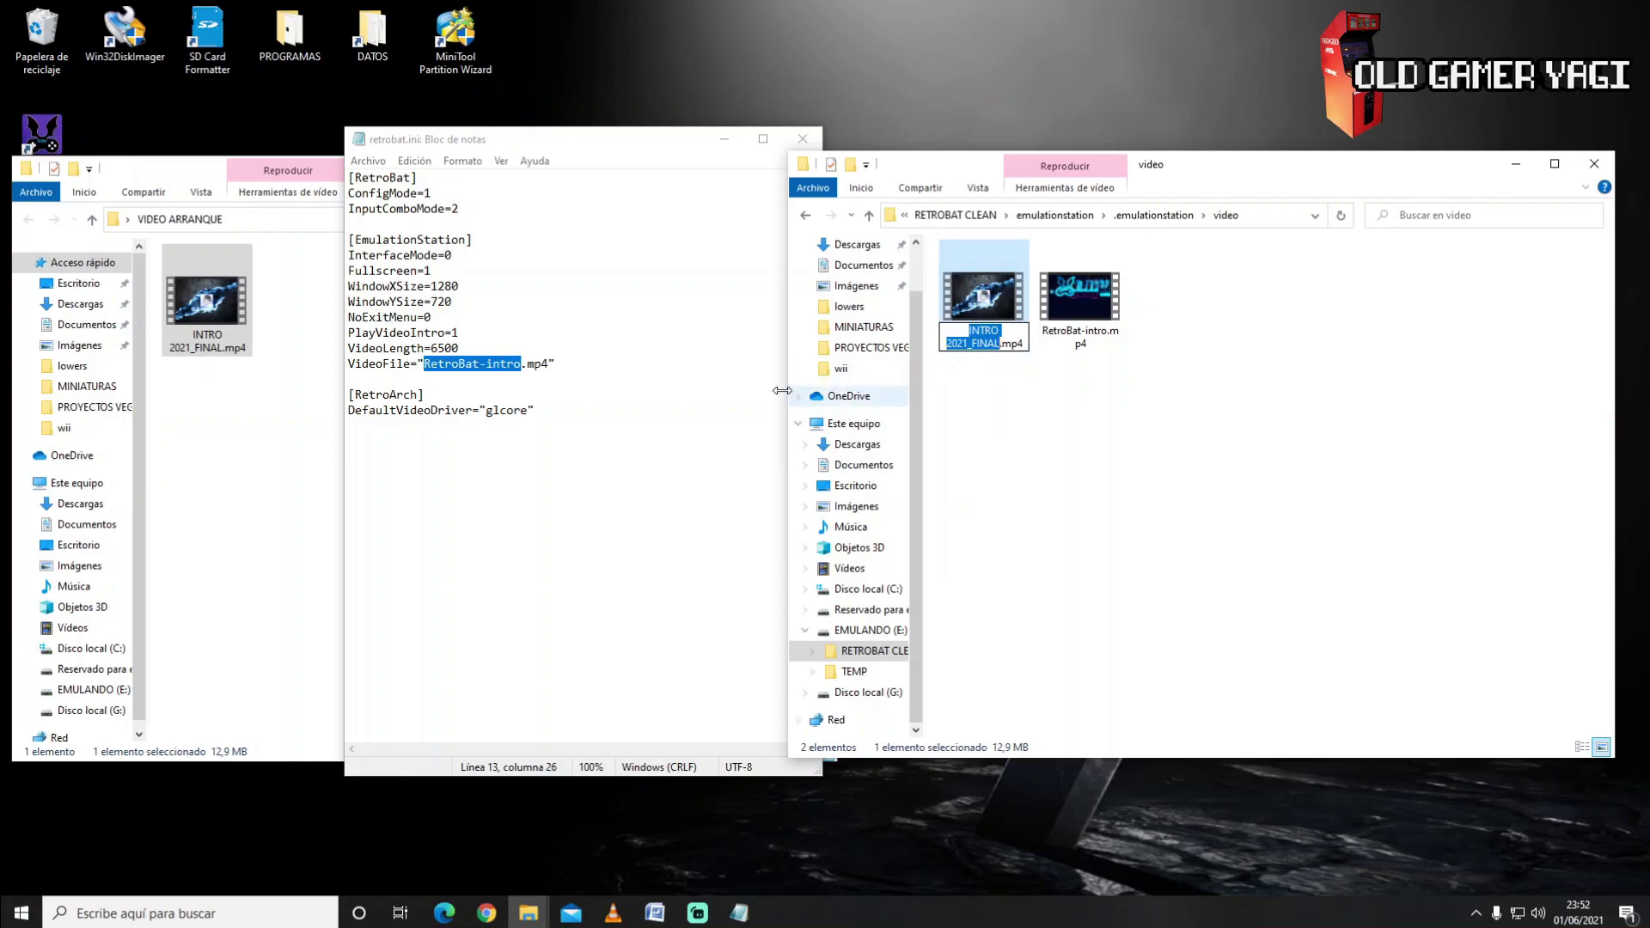
# - Replace the name RetroBat-intro in the VideoFile line of retrobat.ini with the copied INTRO 2021_FINAL, keeping the .mp4 extension
pyautogui.click(594, 401)
pyautogui.moveTo(423, 364); pyautogui.dragTo(520, 359)
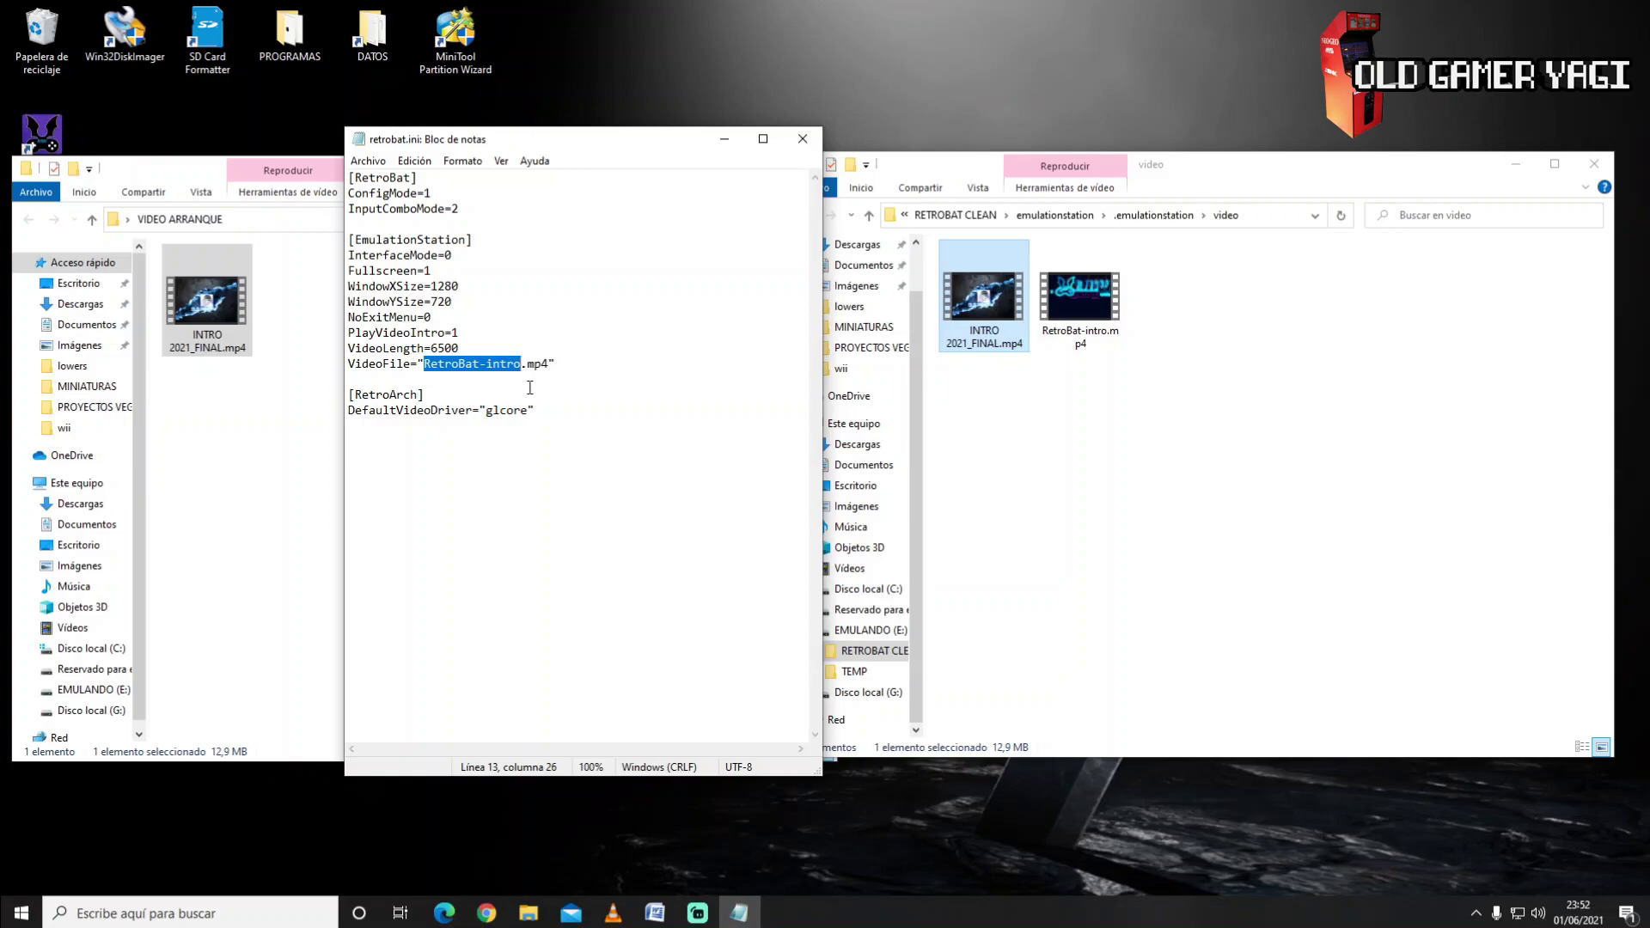
pyautogui.hotkey('ctrl', 'v')
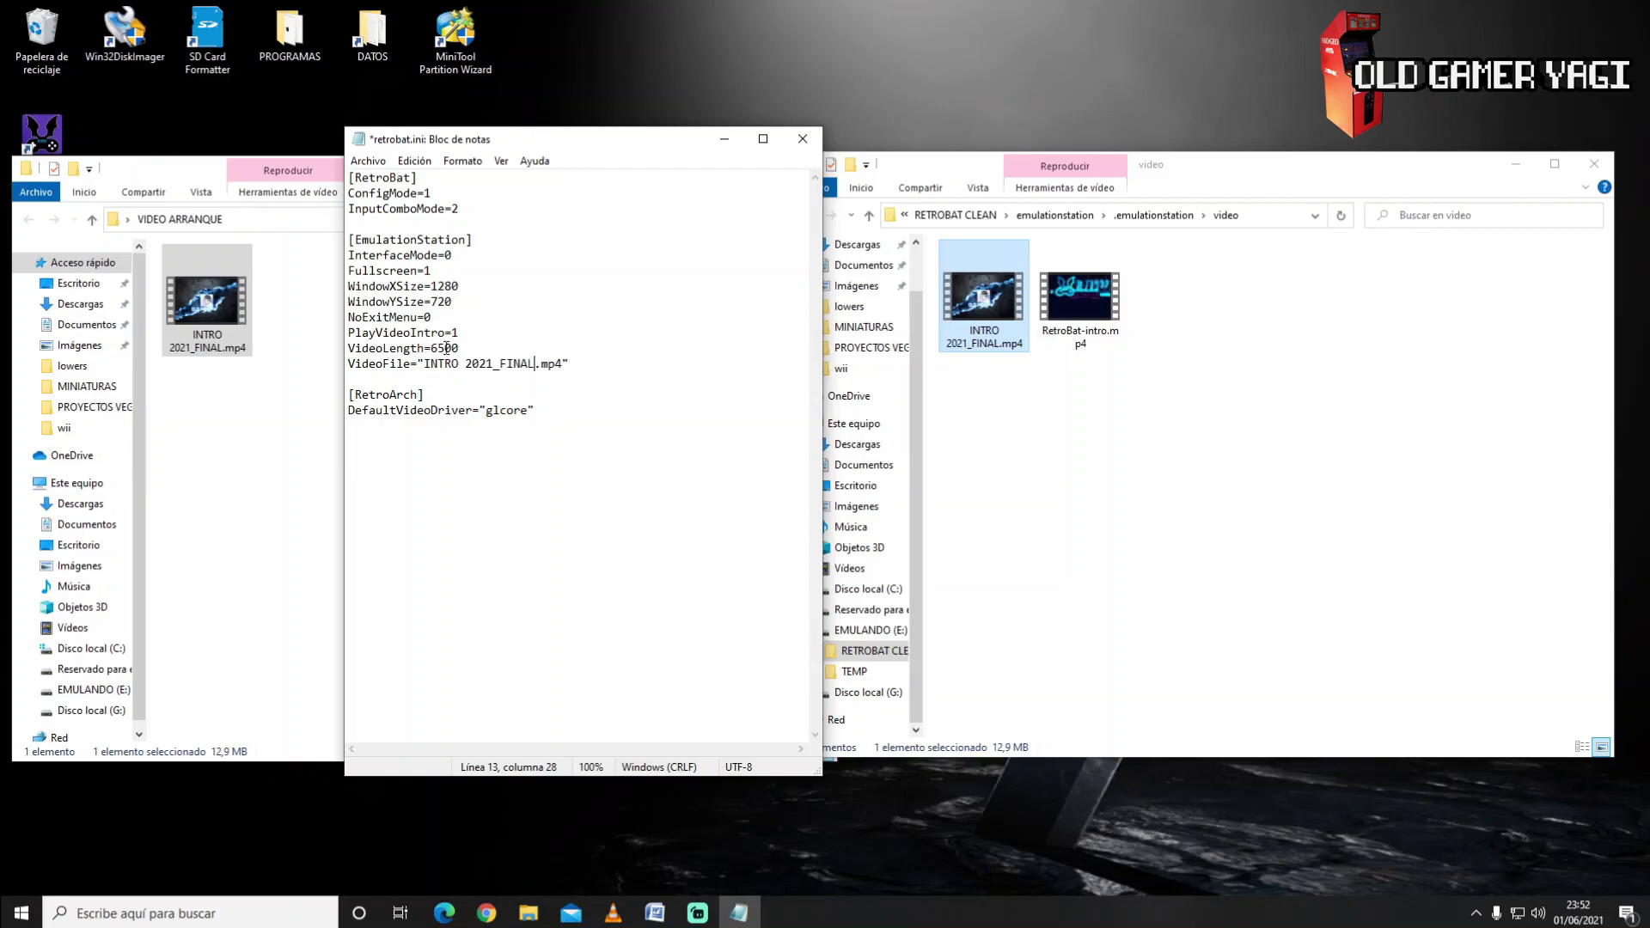
# - Play INTRO 2021_FINAL.mp4 from the video folder to check its duration for the VideoLength setting, pause it and close the player
pyautogui.moveTo(432, 348); pyautogui.dragTo(459, 348)
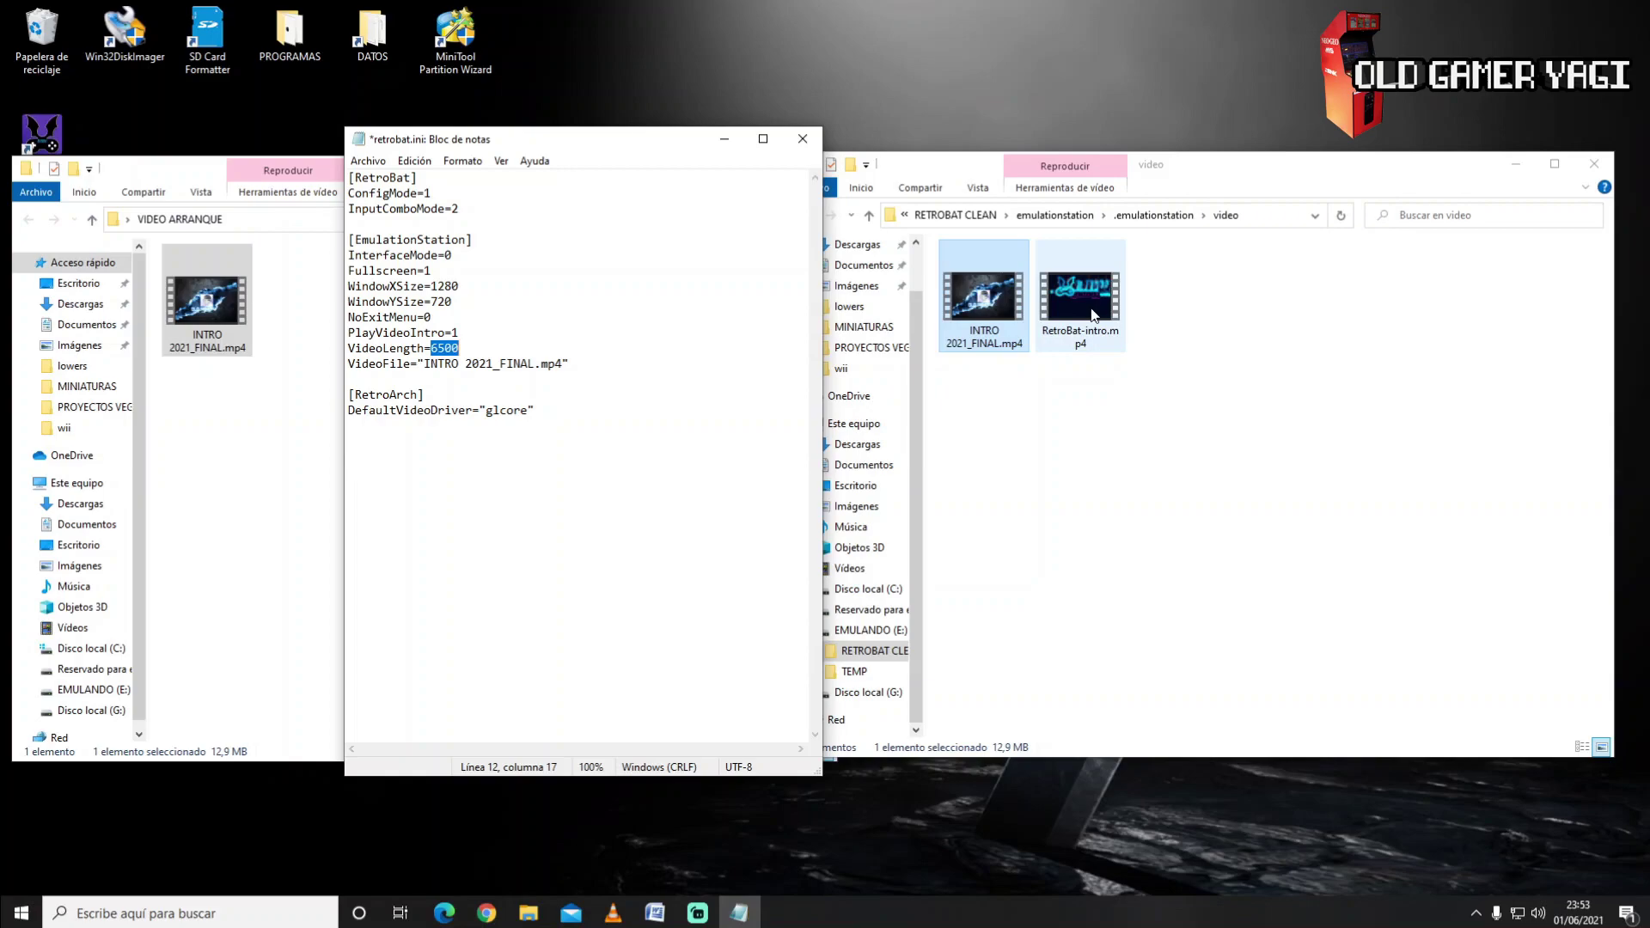
pyautogui.click(432, 347)
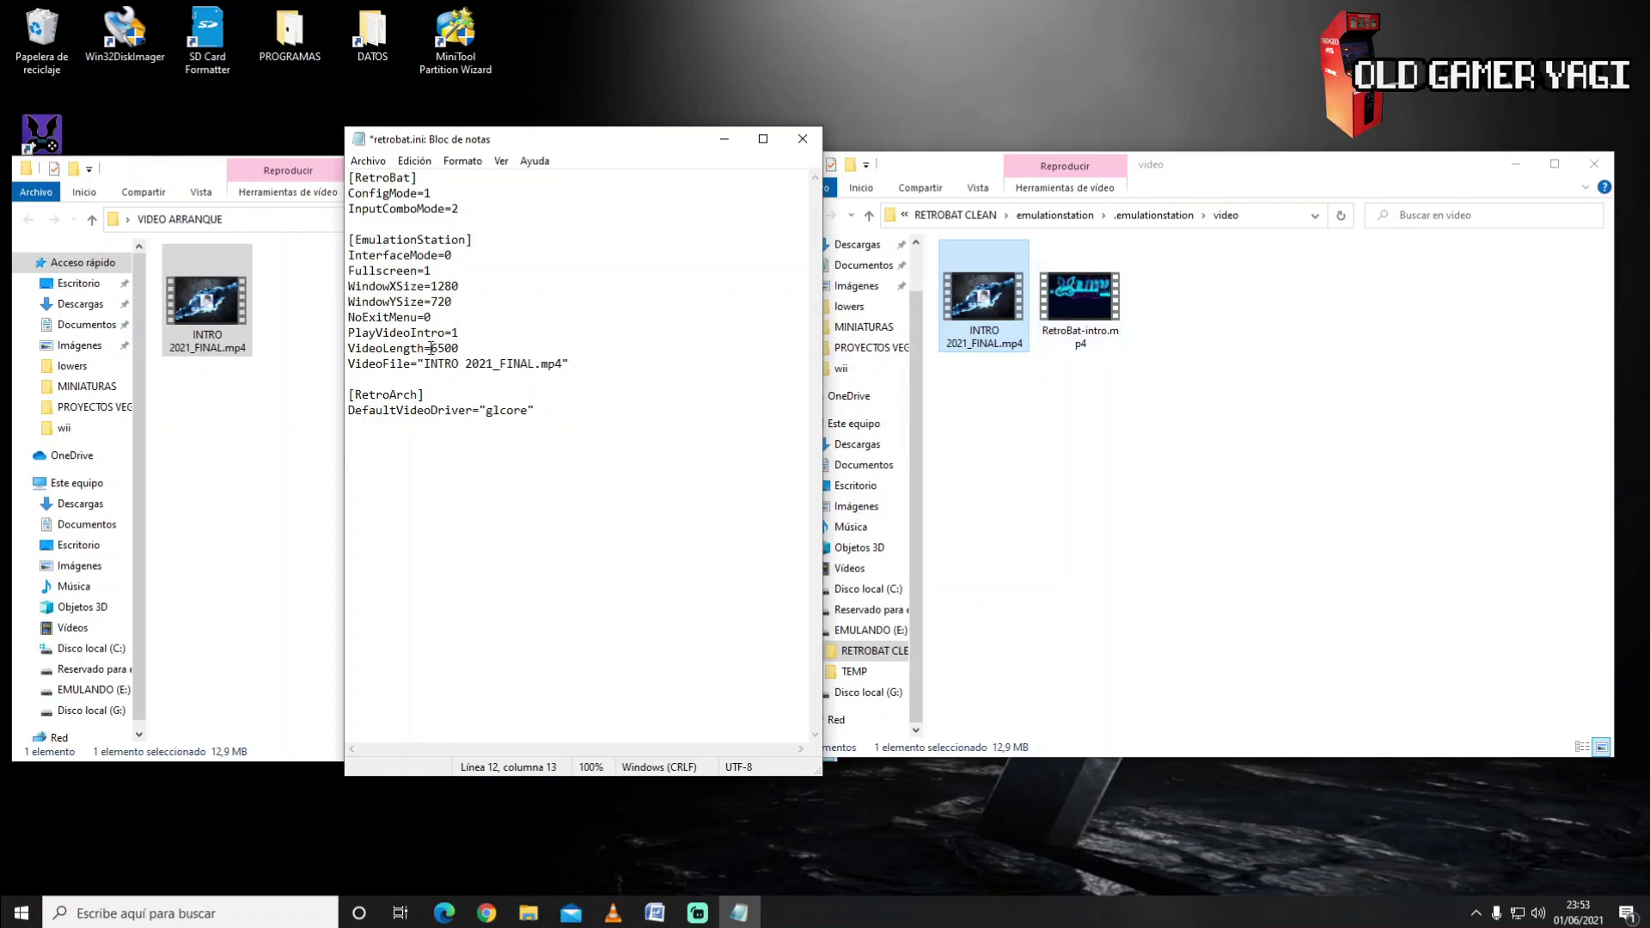
pyautogui.moveTo(432, 347); pyautogui.dragTo(464, 349)
pyautogui.doubleClick(984, 296)
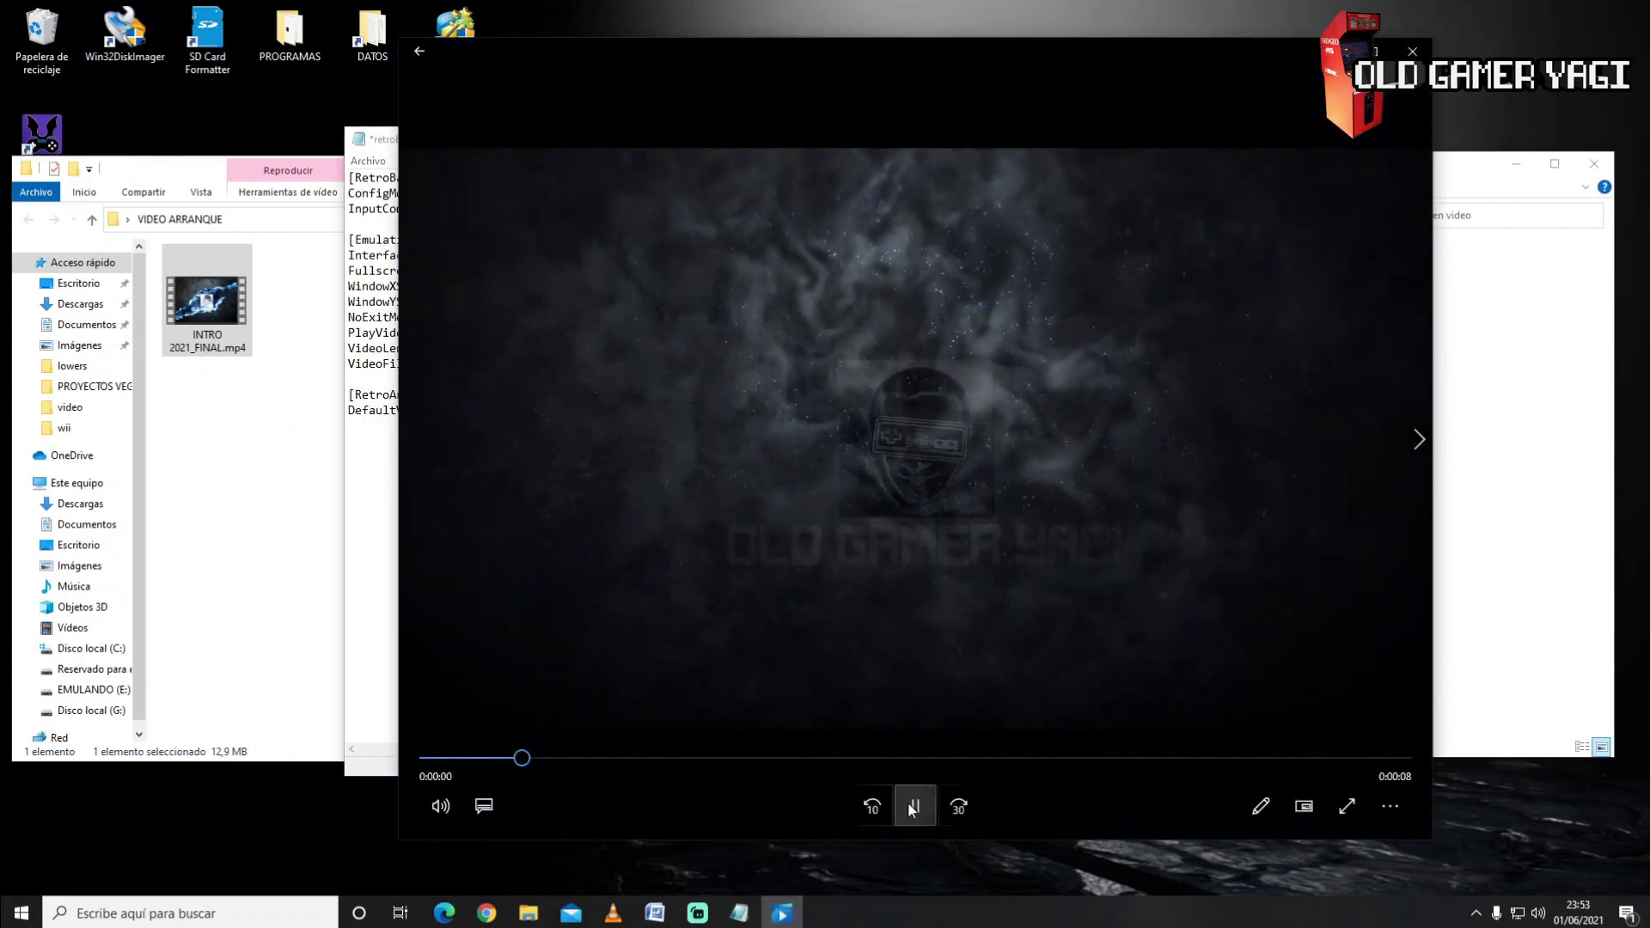
pyautogui.click(913, 805)
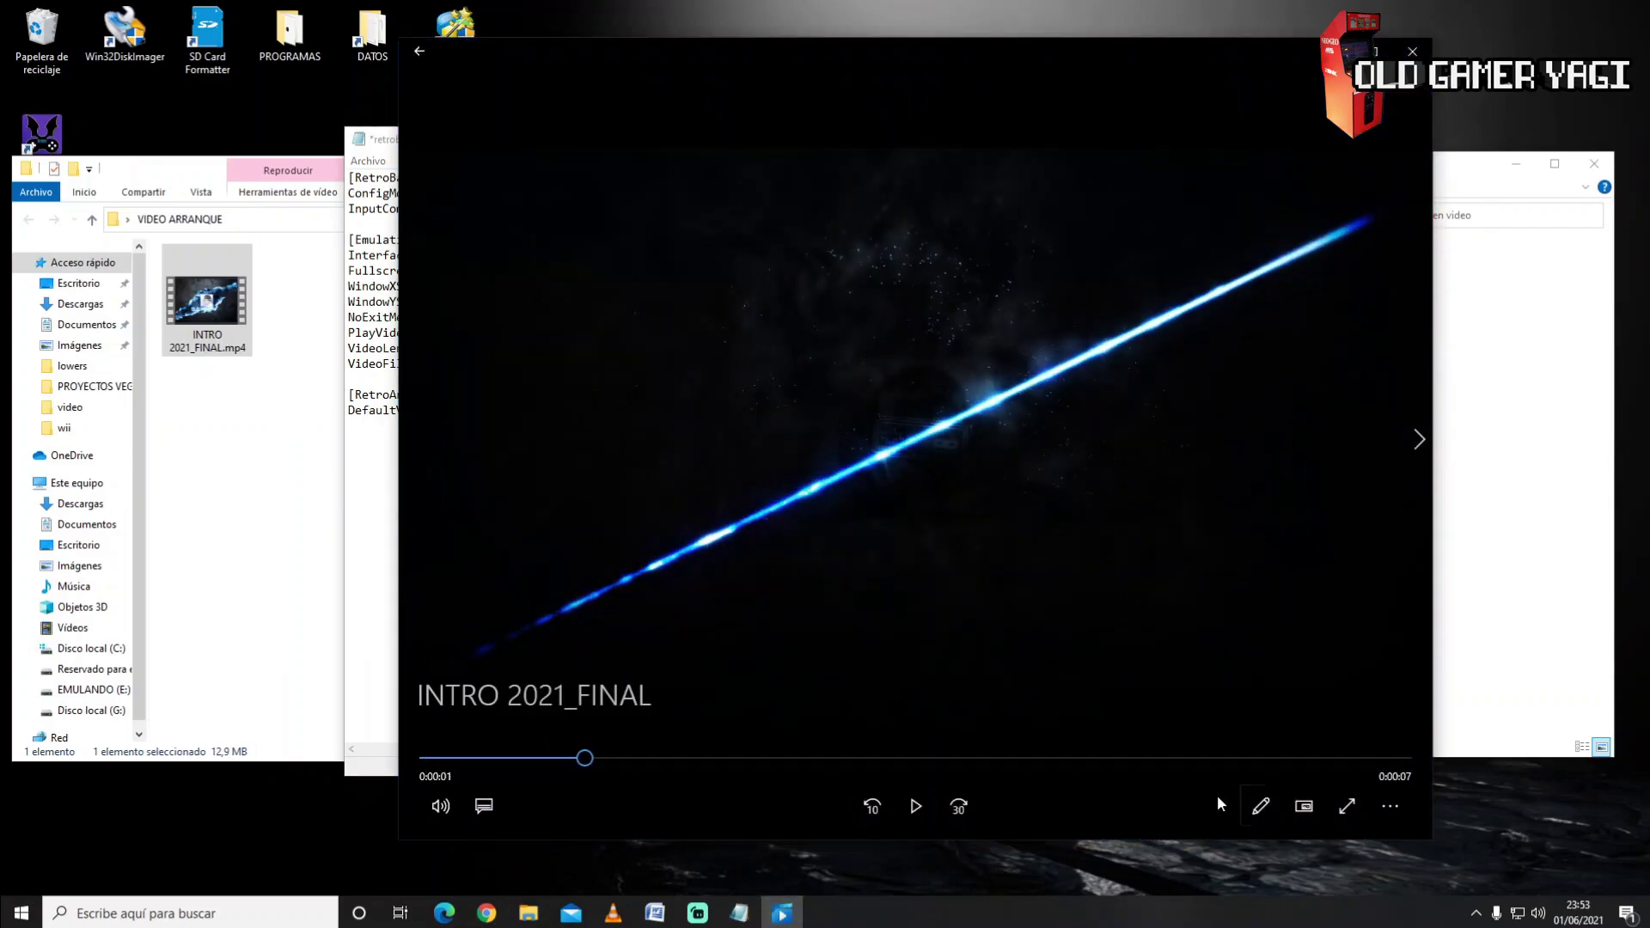
pyautogui.click(1416, 45)
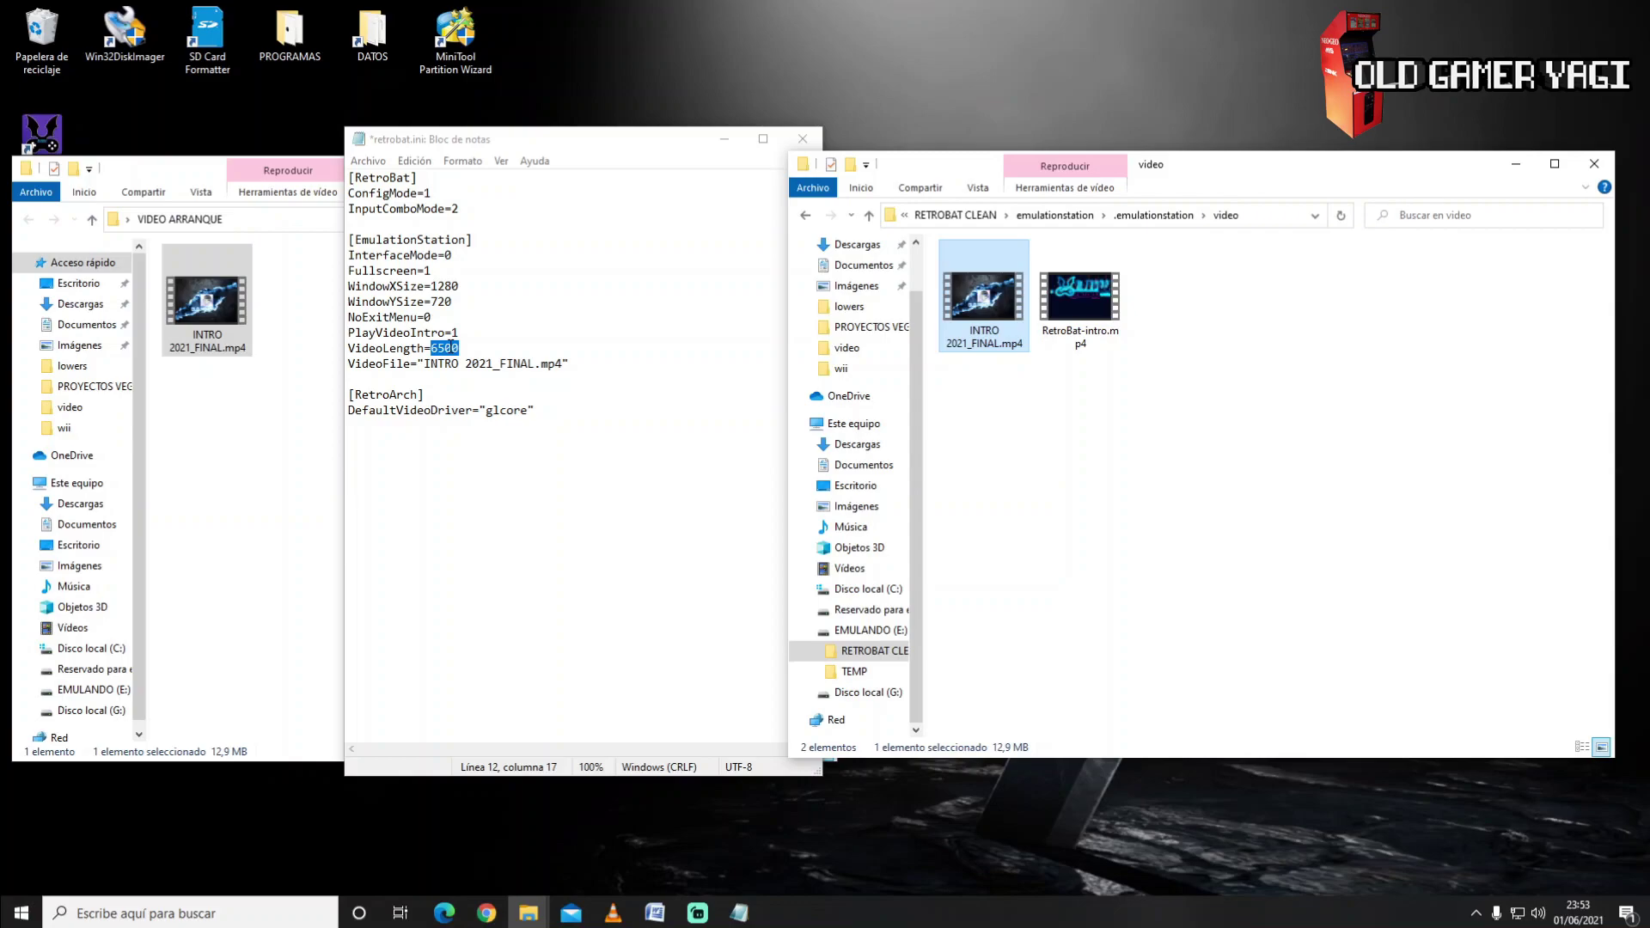
# - Set VideoLength to 8000 in retrobat.ini, save the file and close it
pyautogui.click(432, 351)
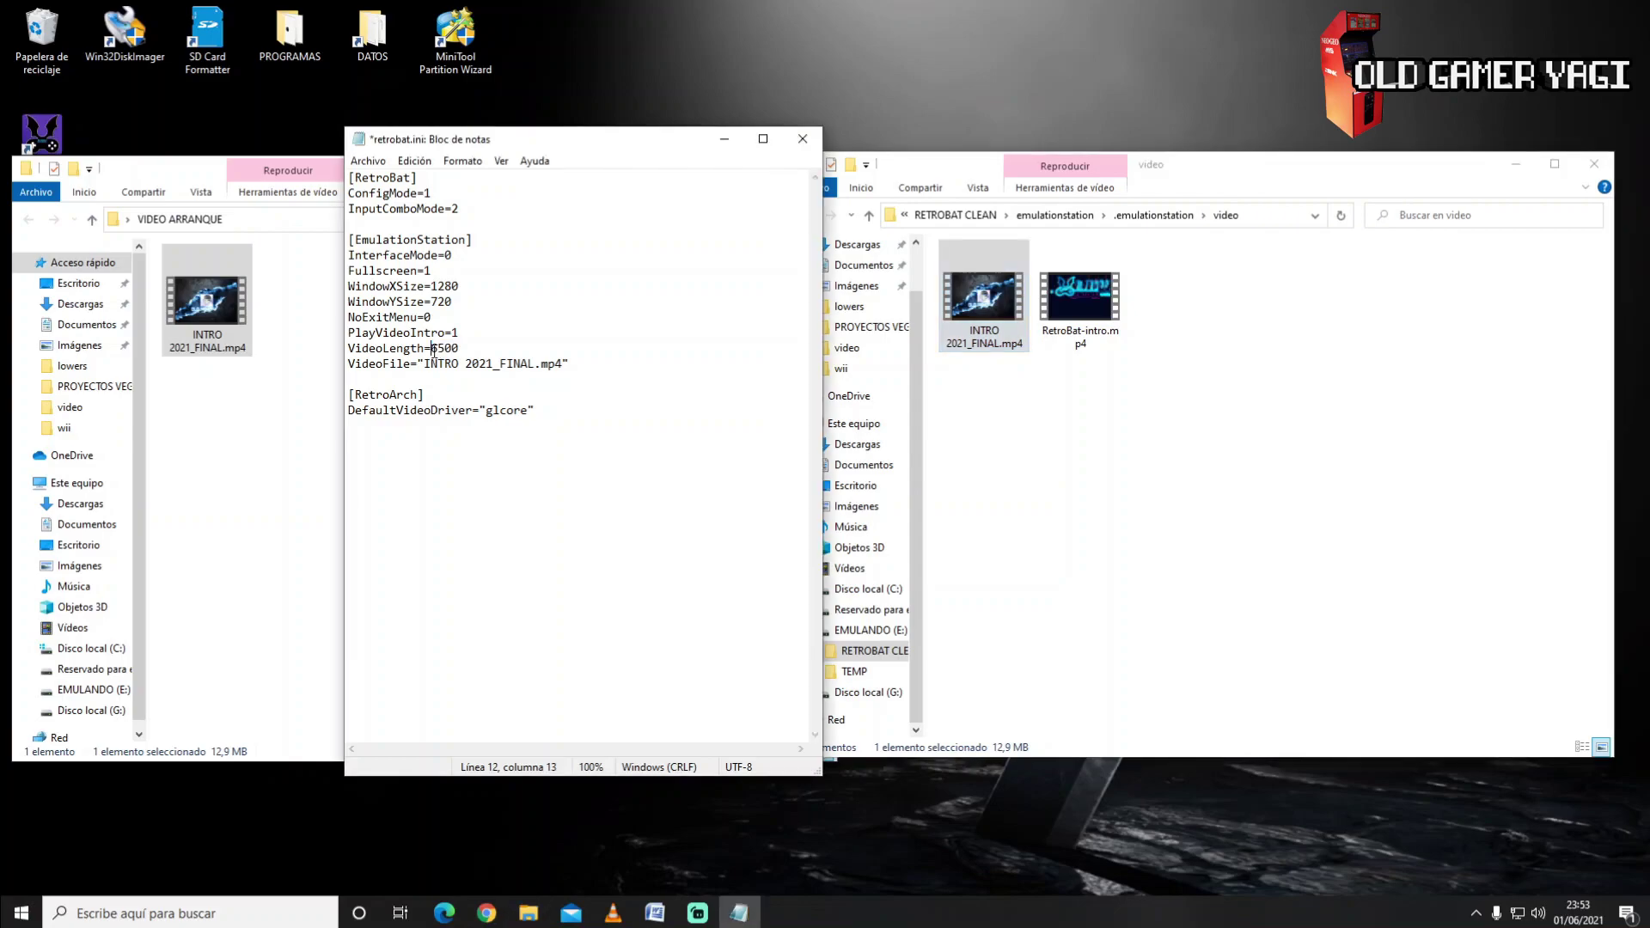
pyautogui.moveTo(431, 349); pyautogui.dragTo(447, 349)
pyautogui.write('8000')
pyautogui.click(368, 161)
pyautogui.click(404, 238)
pyautogui.click(802, 140)
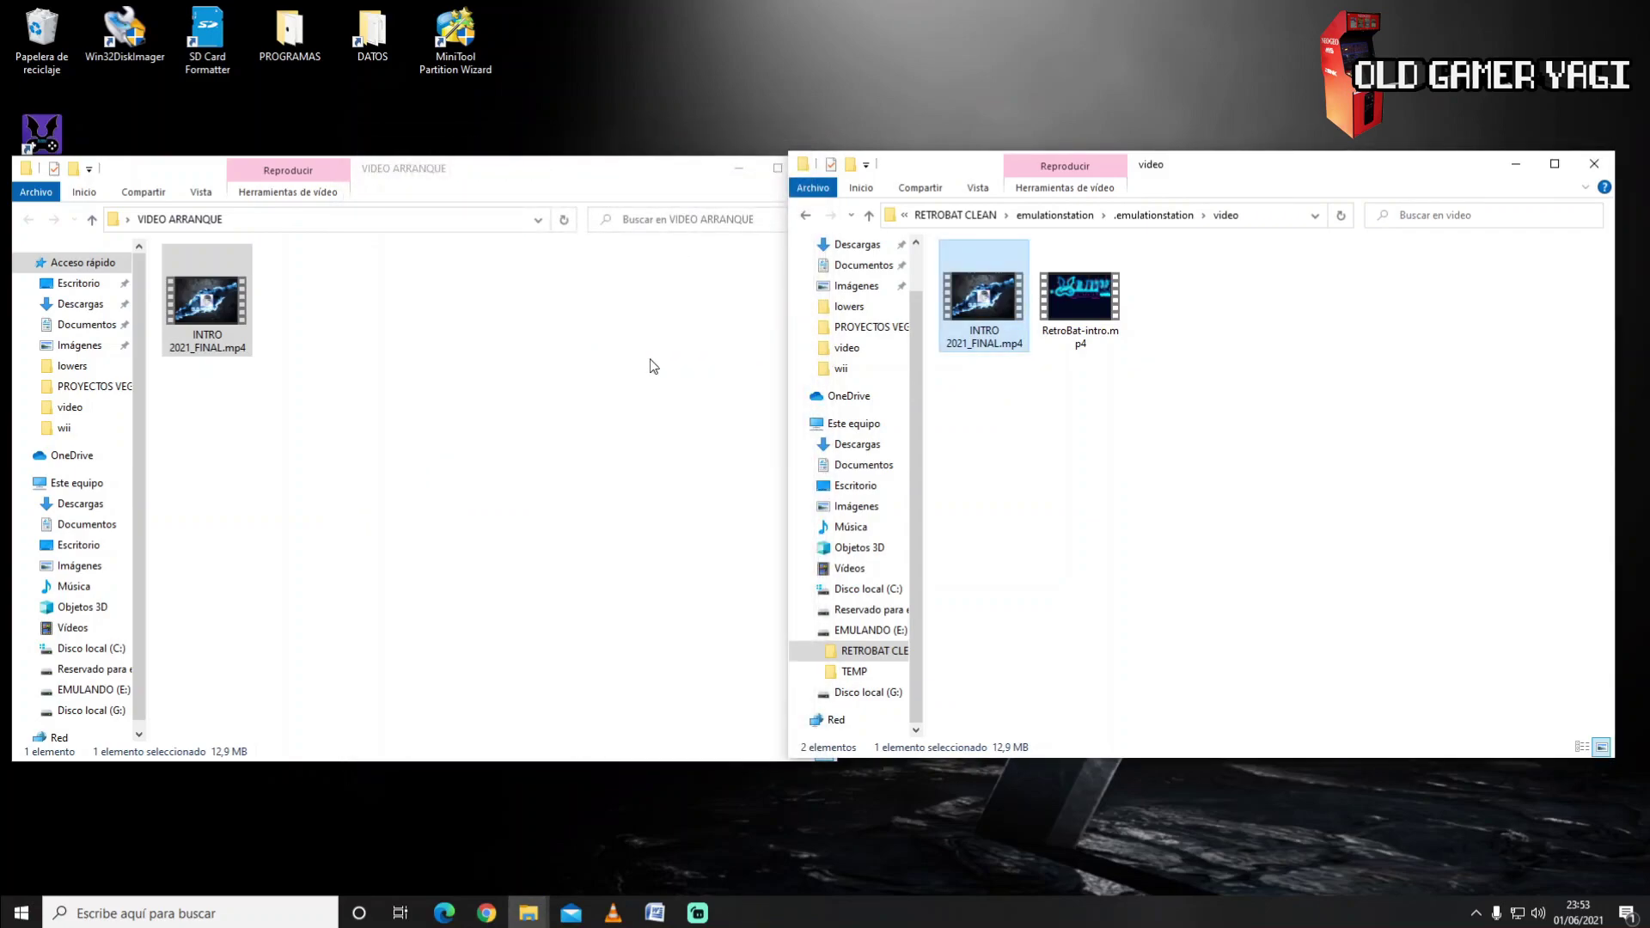
# - Close the video and VIDEO ARRANQUE folder windows and launch RetroBat from the desktop
pyautogui.click(1594, 166)
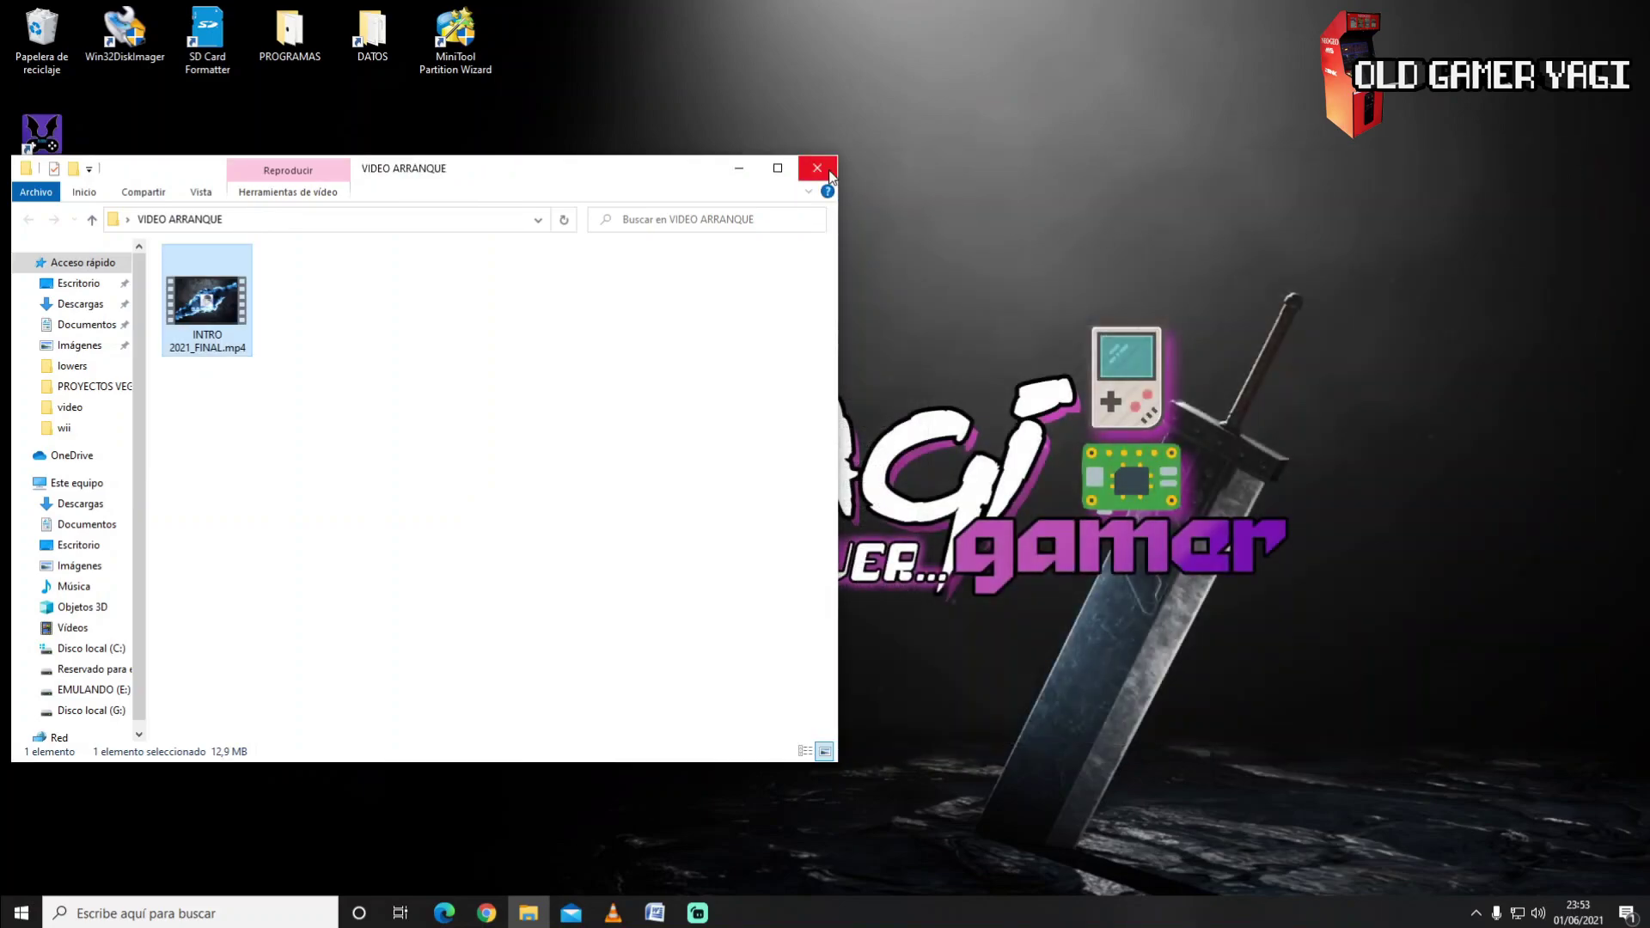
pyautogui.click(827, 175)
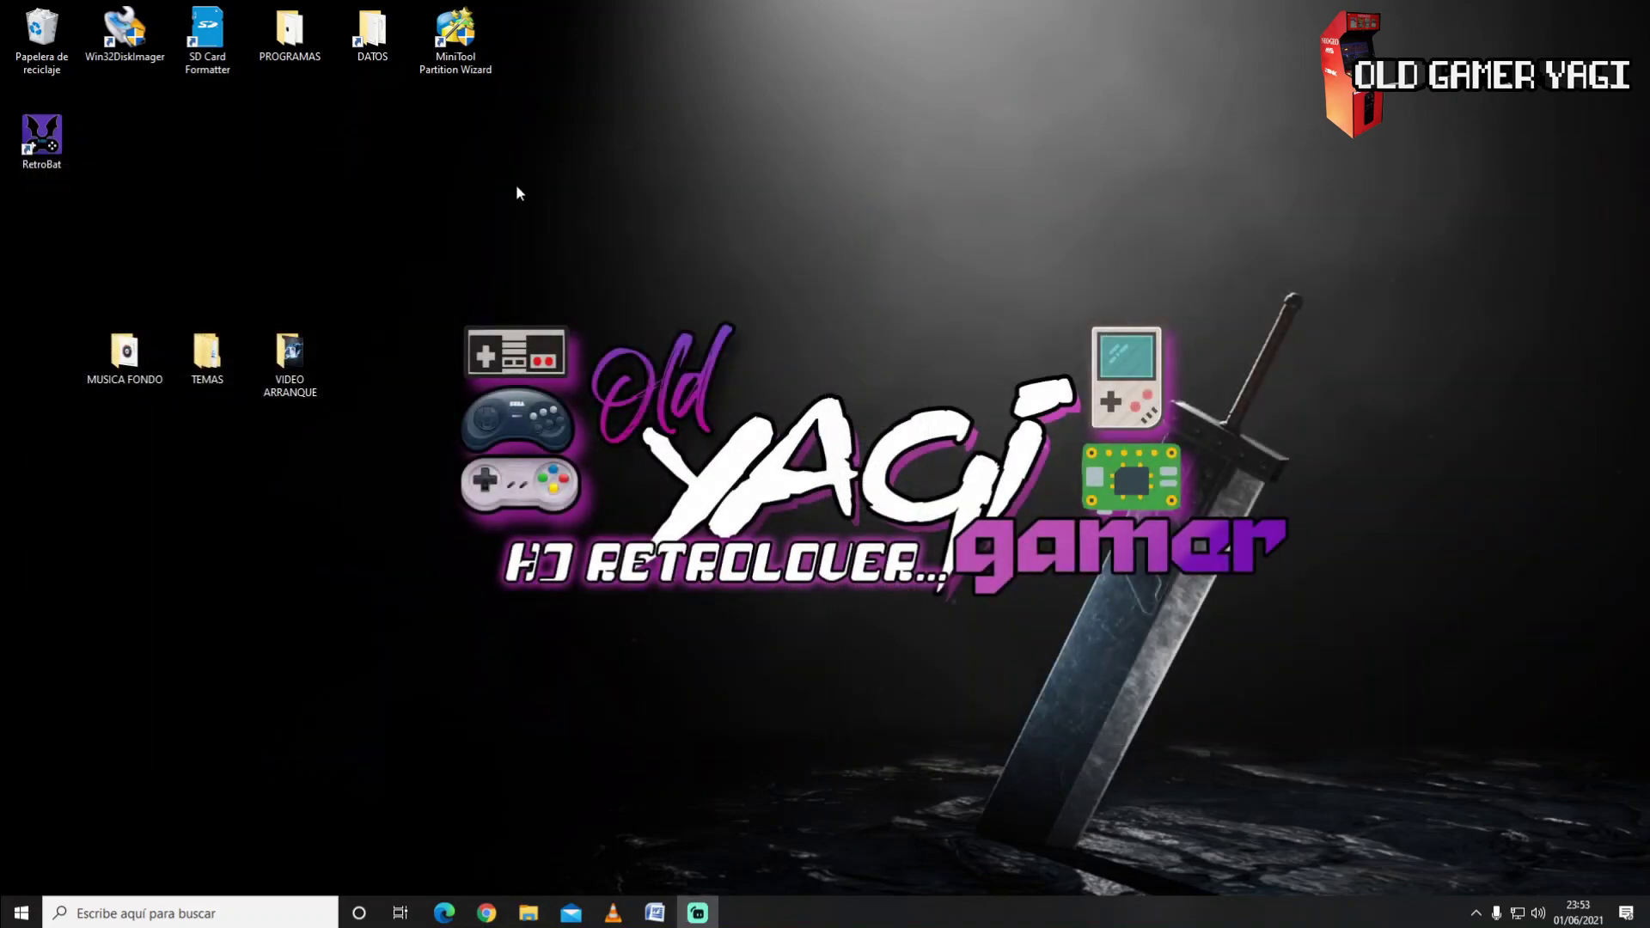
pyautogui.click(39, 138)
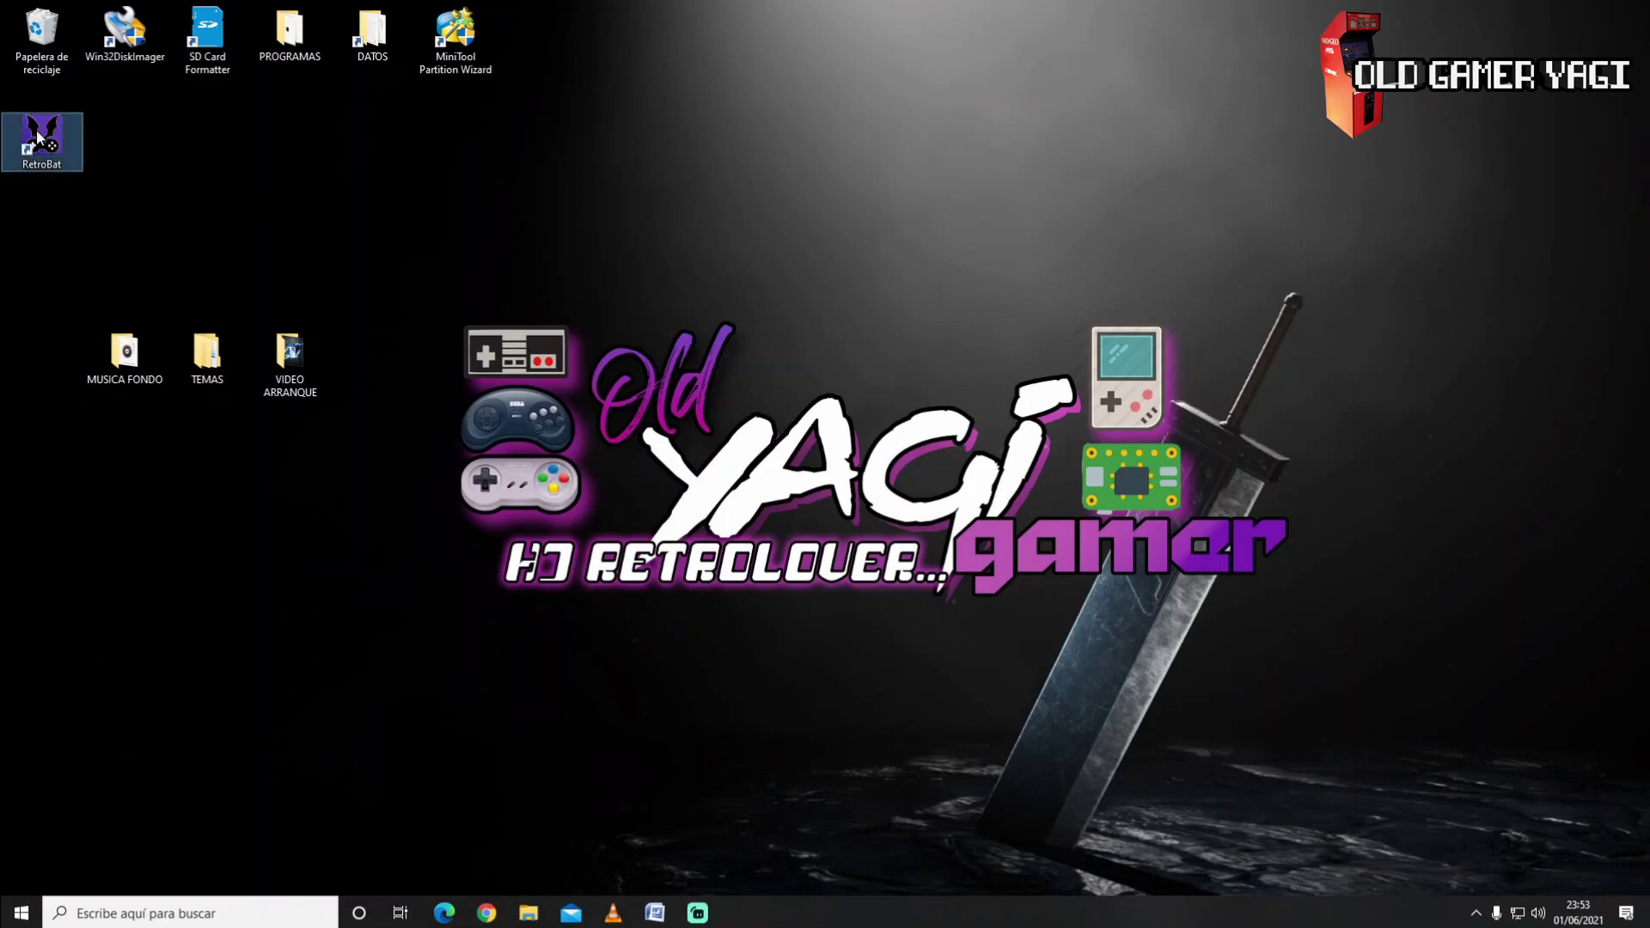
pyautogui.doubleClick(39, 138)
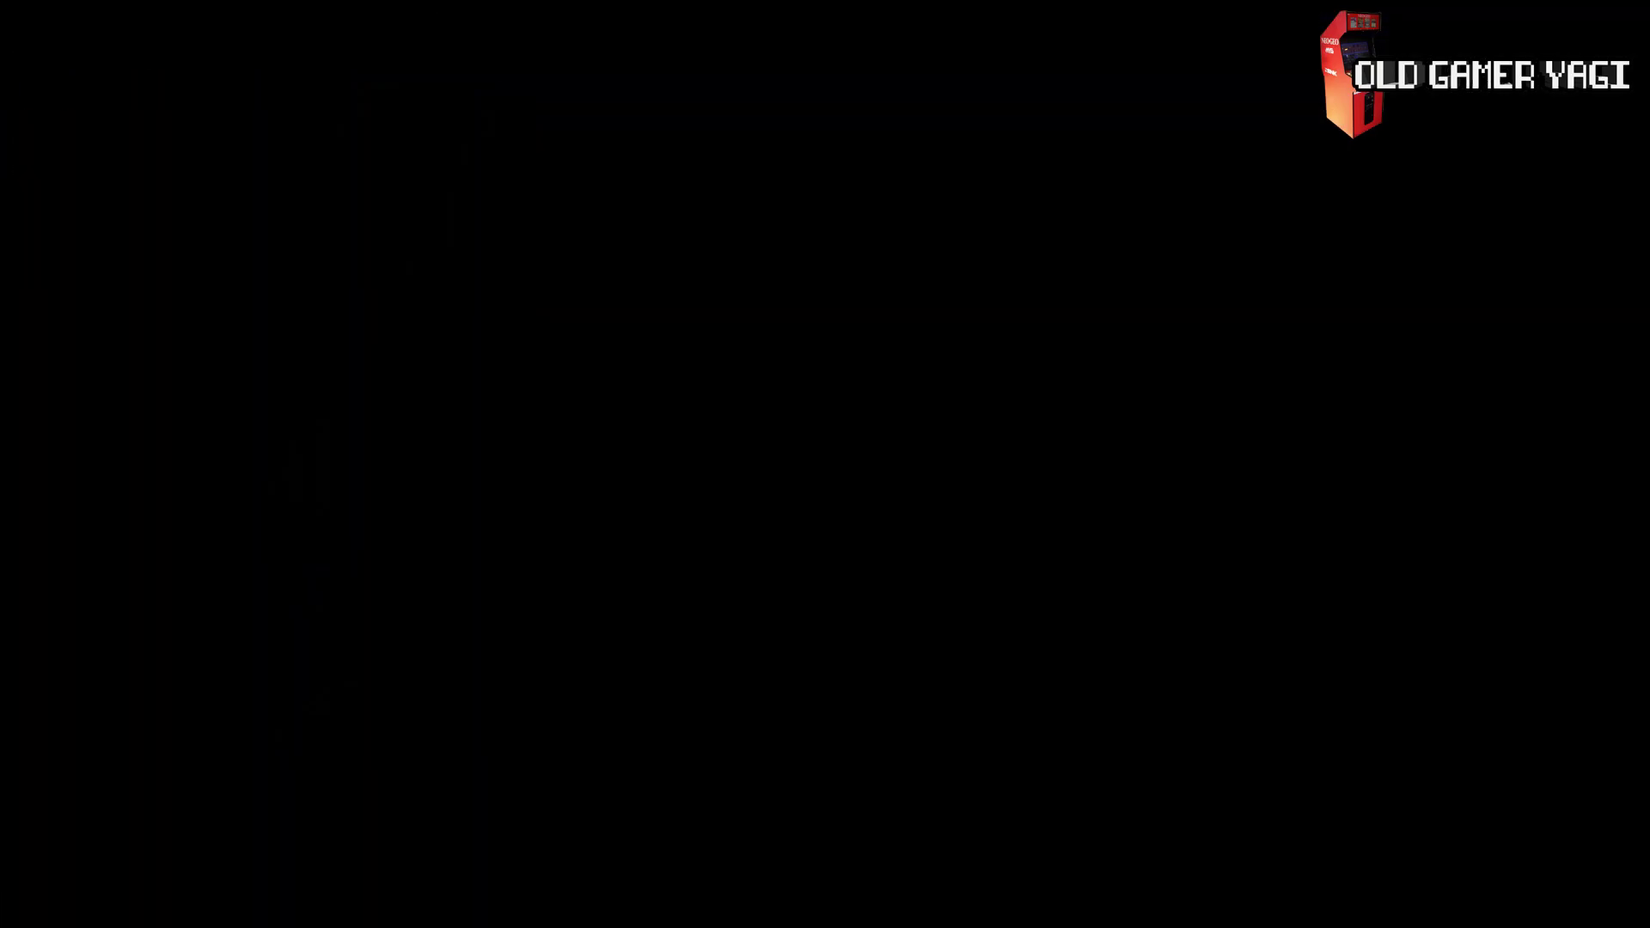